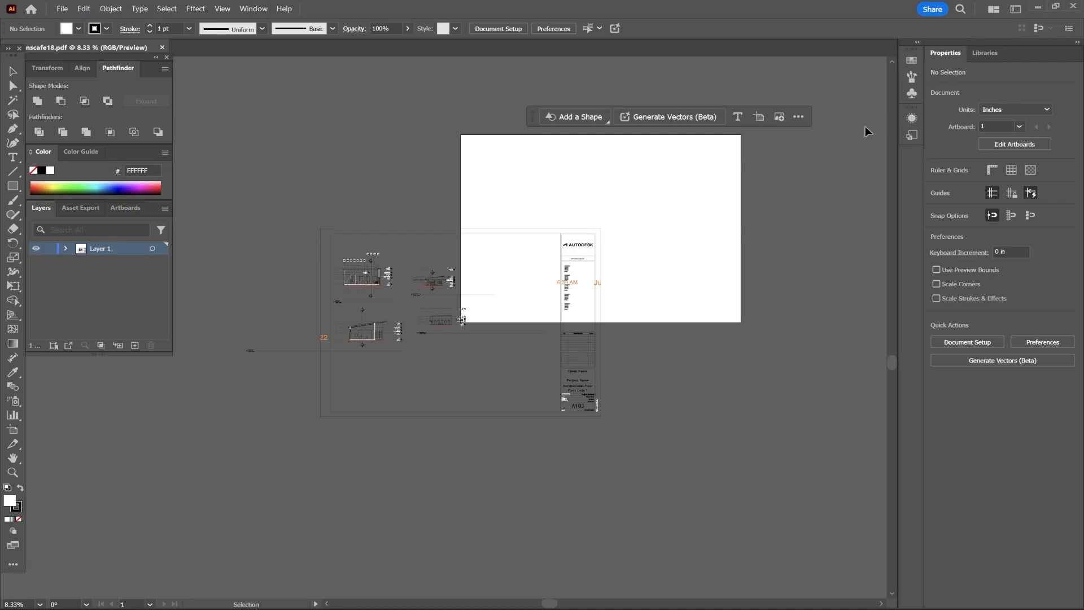
Switch the workspace to Essentials.
click(1016, 10)
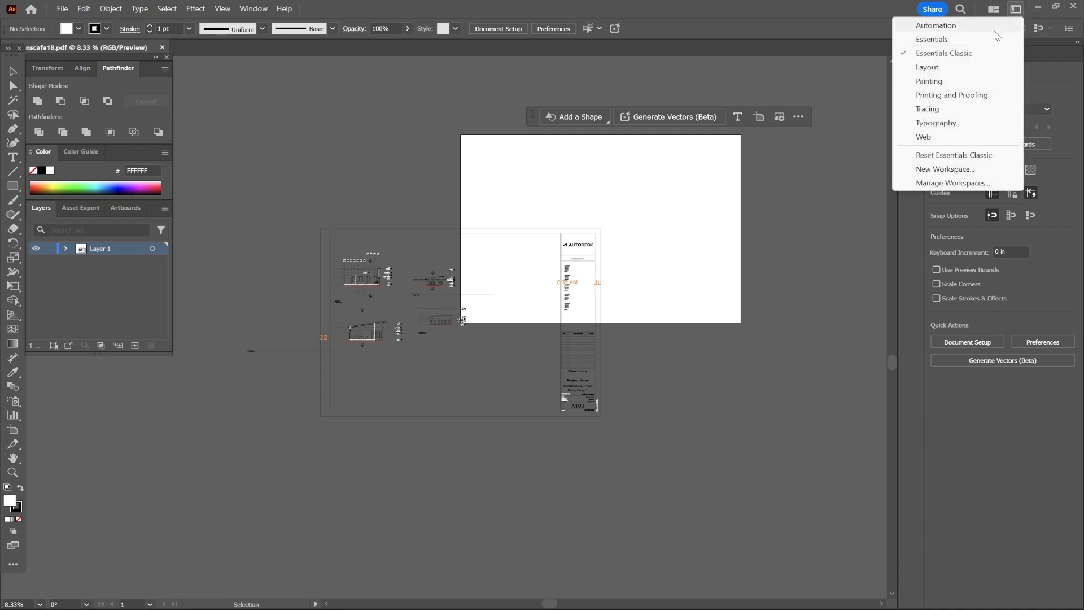
click(948, 41)
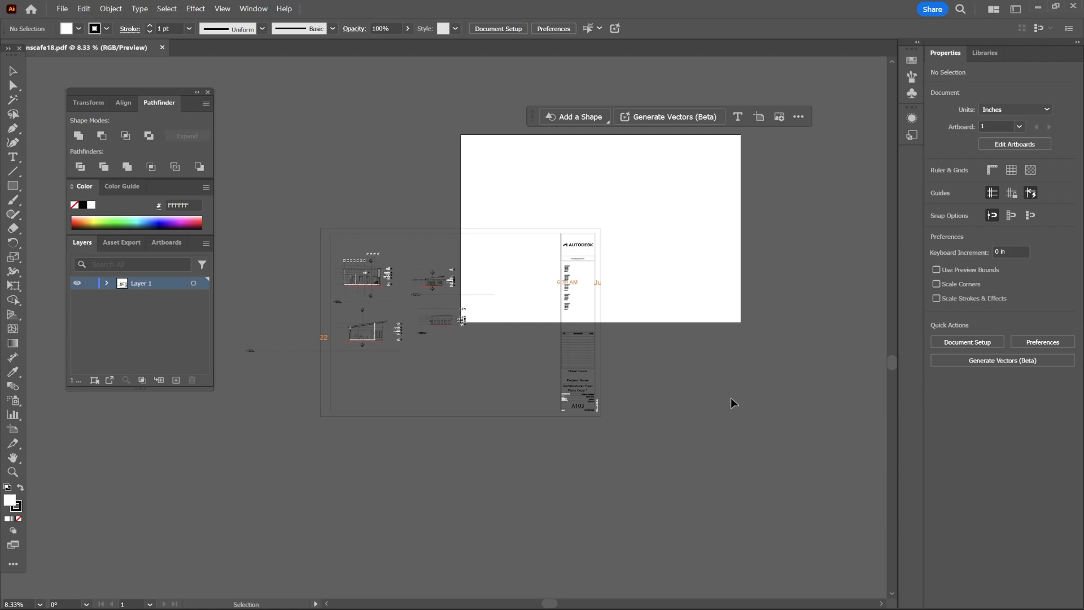
Rename the layer to main.
scroll(704, 380, down, 2)
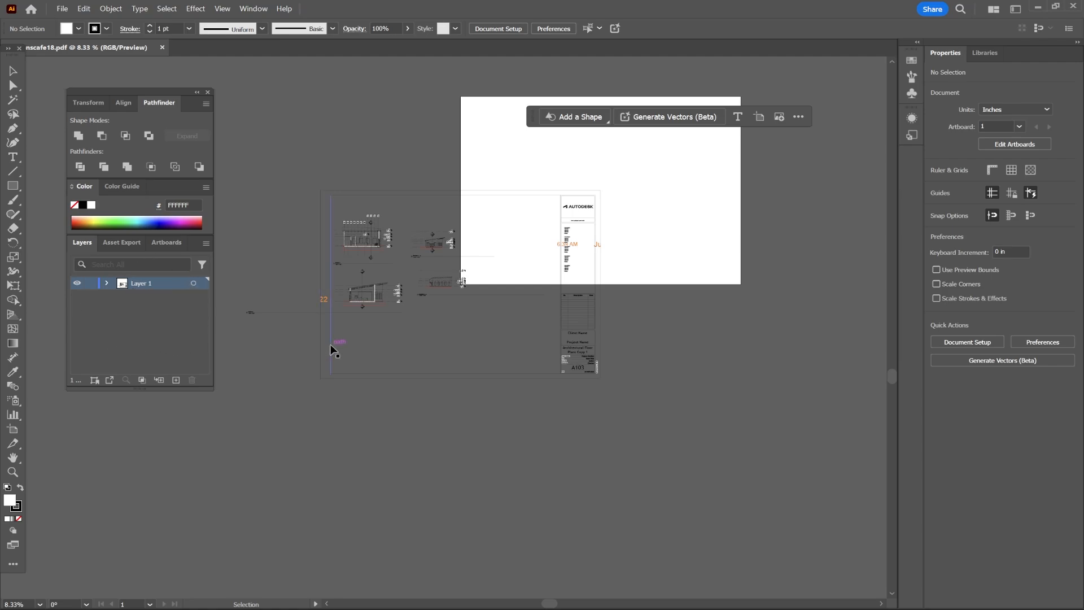
double_click(149, 283)
key(BackSpace)
text(main)
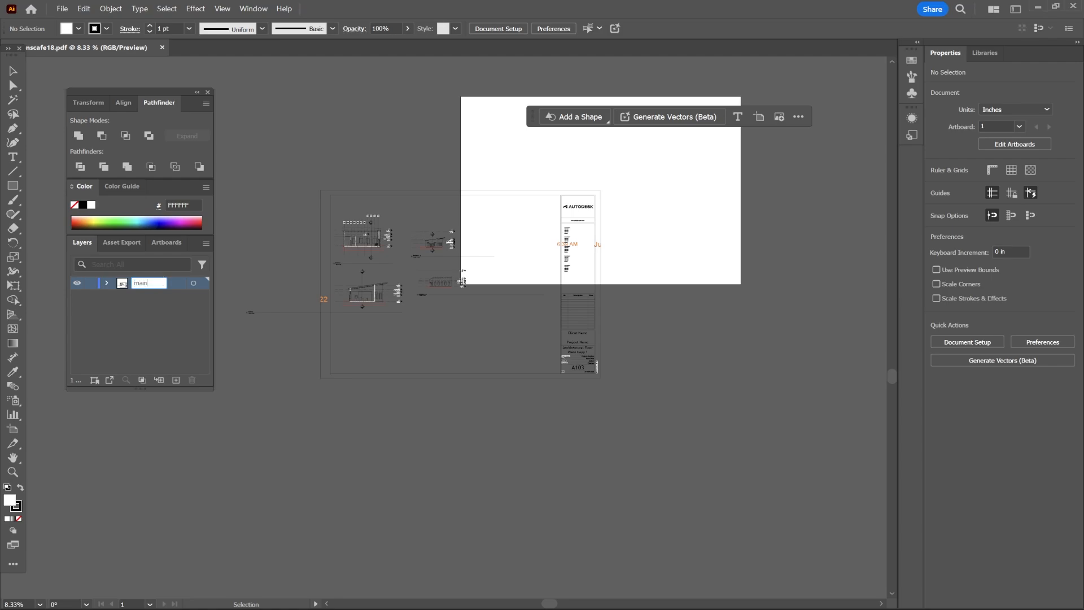
key(Return)
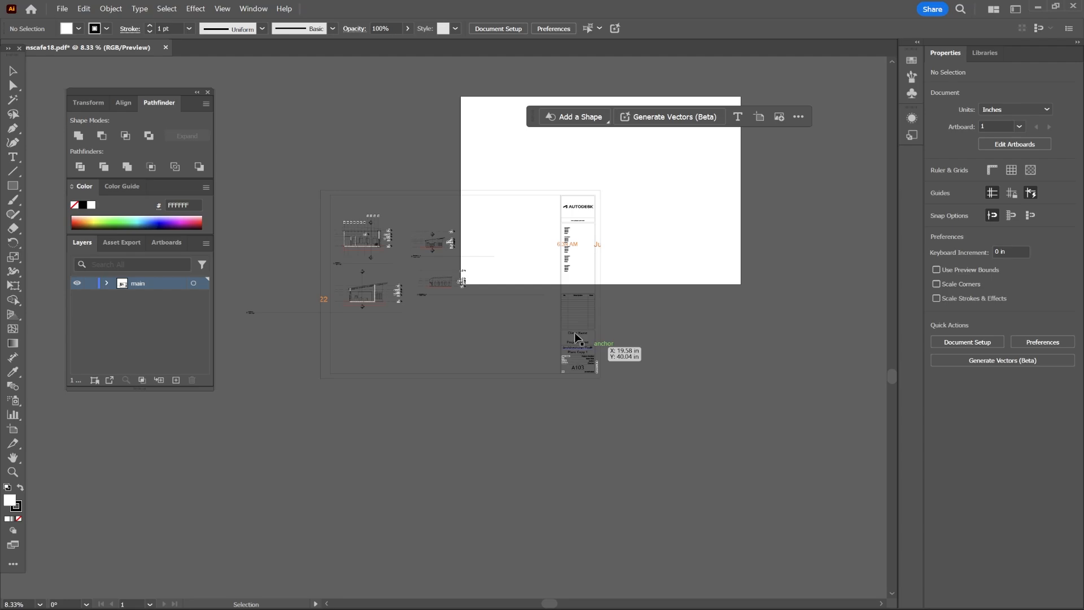
Resize the artboard to the Tabloid preset, 17 × 11 in, and lock its width and height proportions.
drag(740, 288, 727, 327)
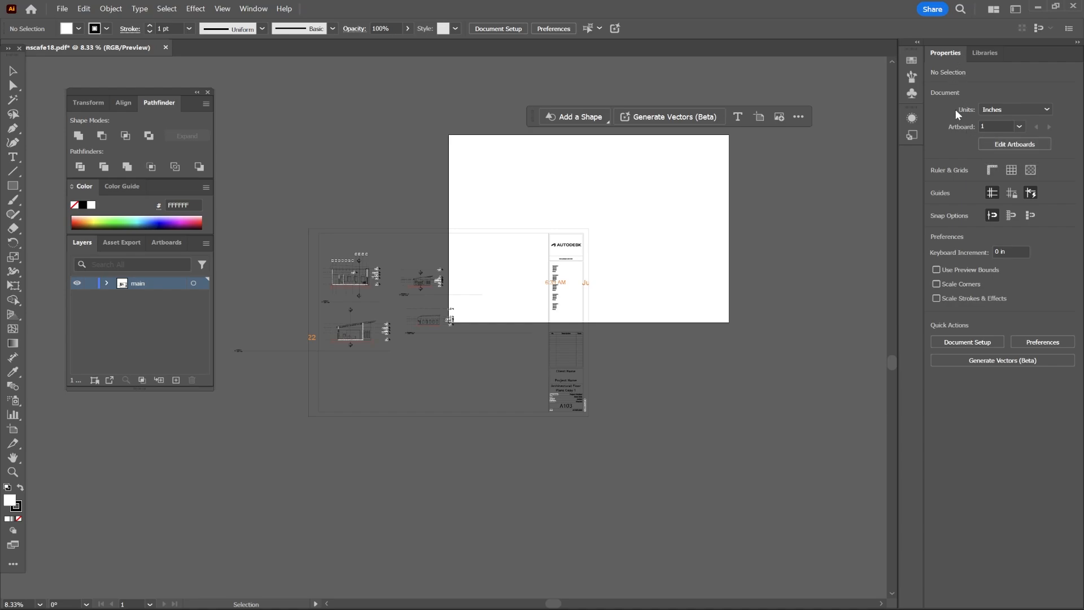
click(1008, 146)
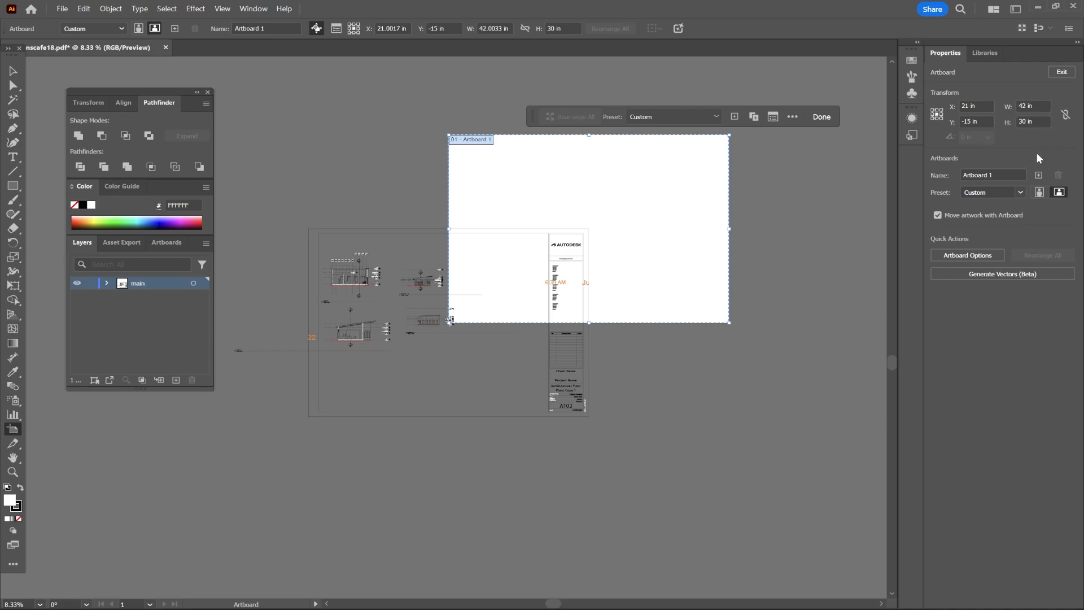
click(1028, 106)
drag(1026, 106, 1008, 104)
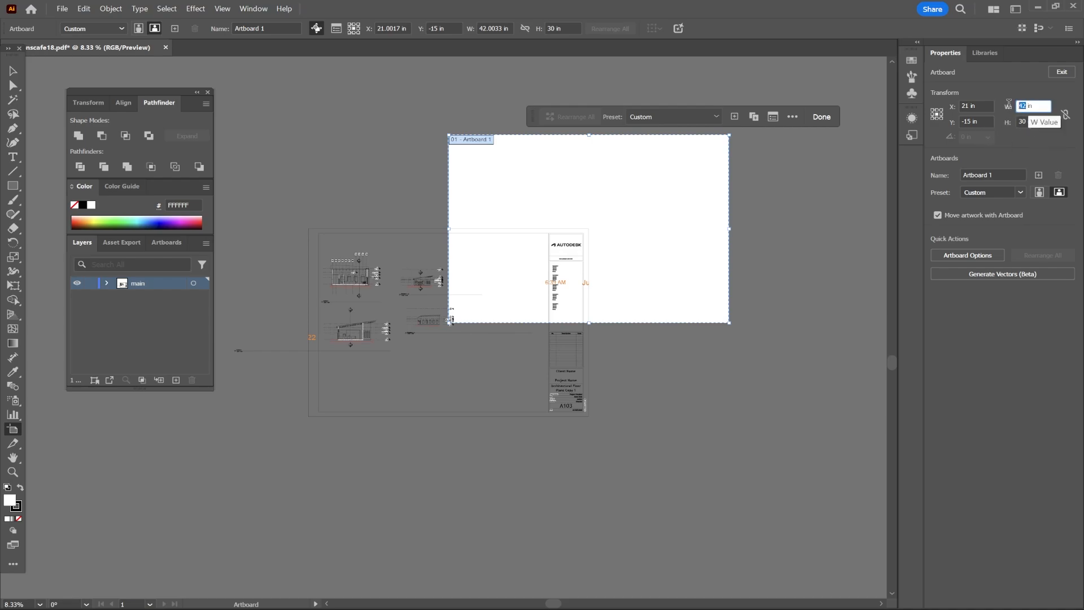
right_click(1010, 104)
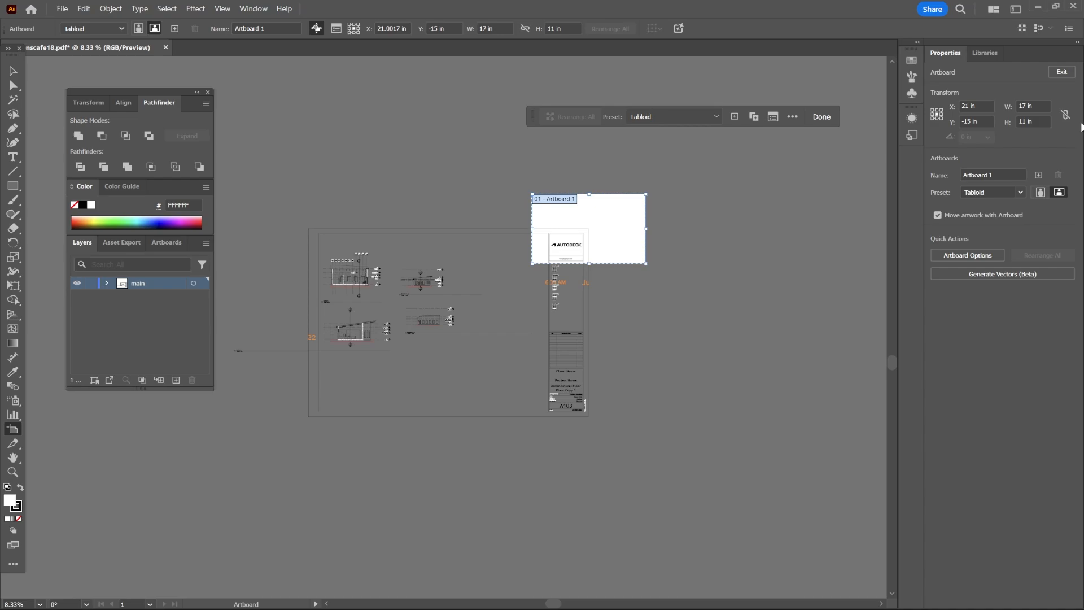
click(1065, 117)
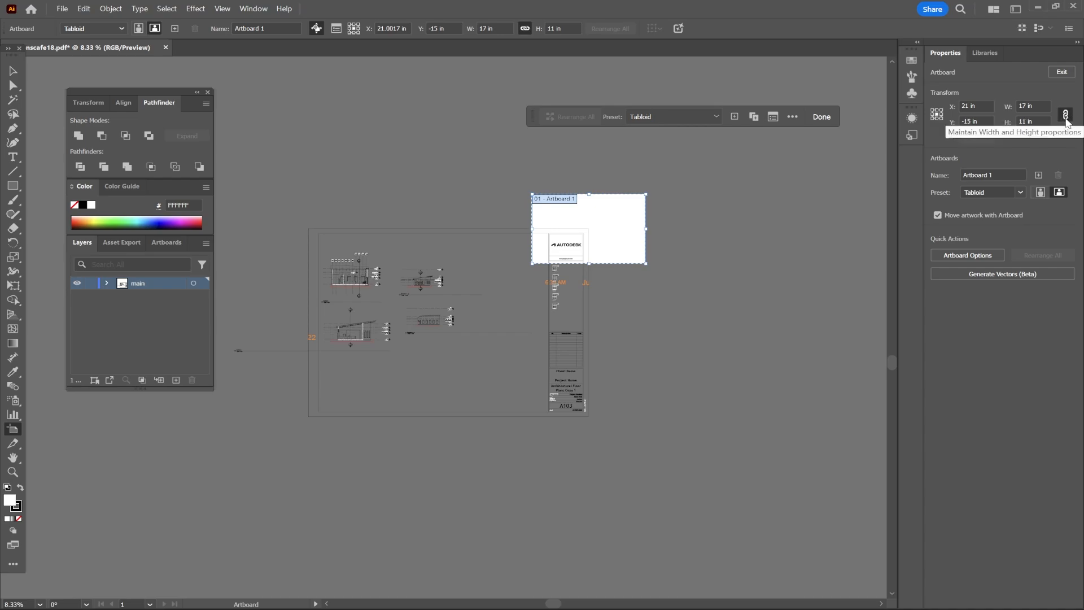
key(Escape)
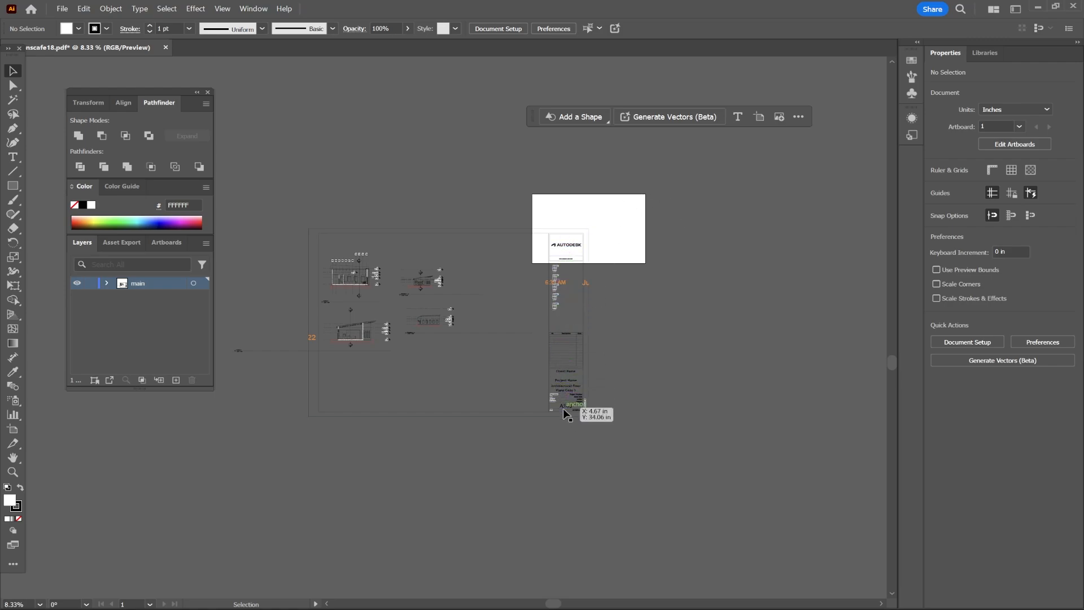
Select the section and elevation drawings and move them onto the artboard.
drag(523, 404, 257, 183)
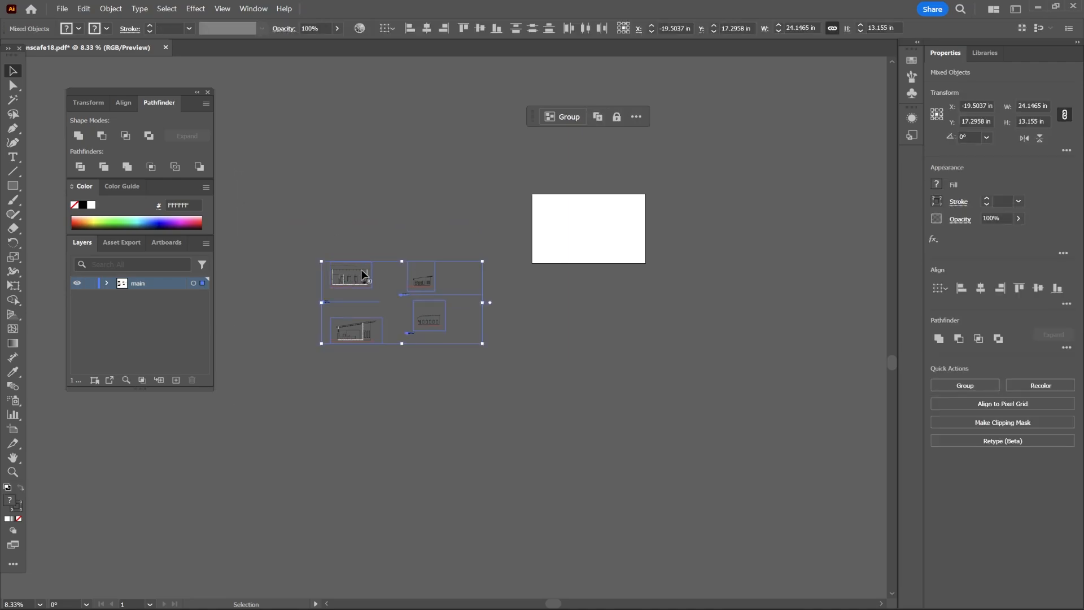
drag(361, 269, 570, 210)
click(690, 154)
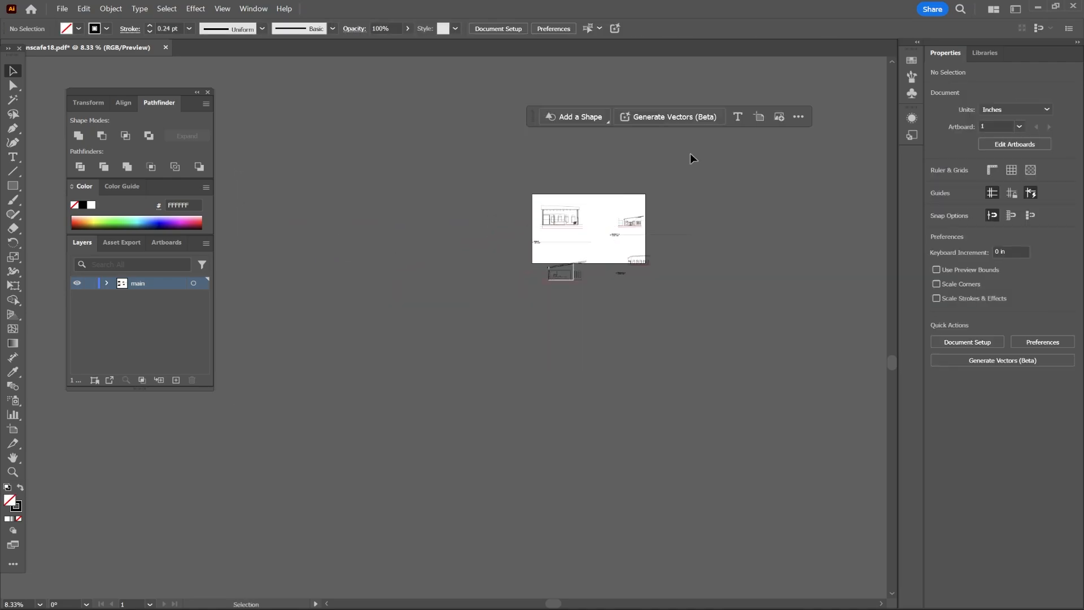
Zoom in on the upper building section on the artboard.
scroll(690, 153, up, 4)
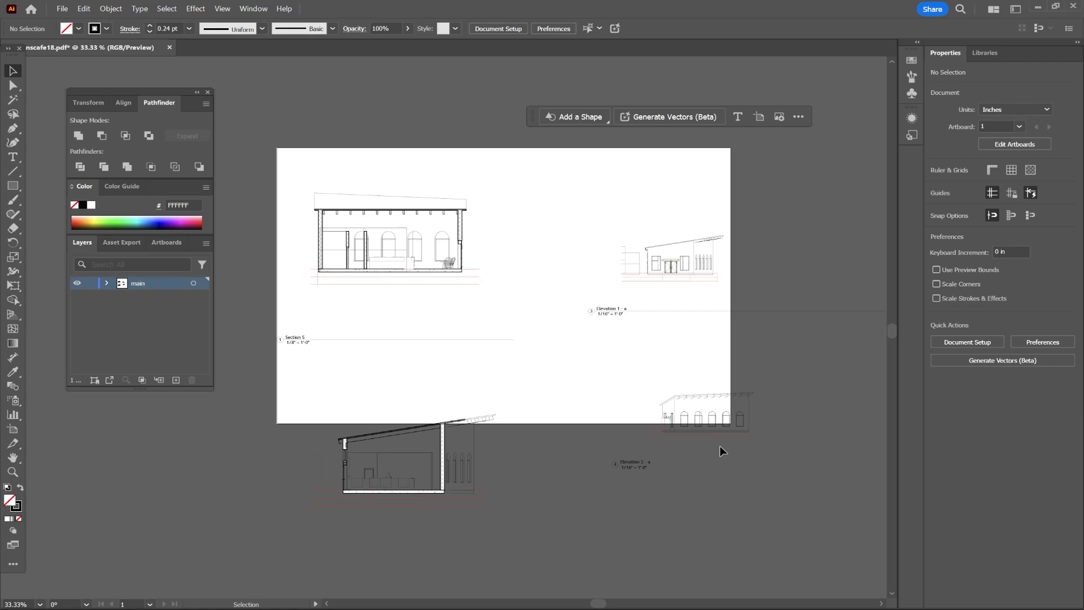
click(415, 341)
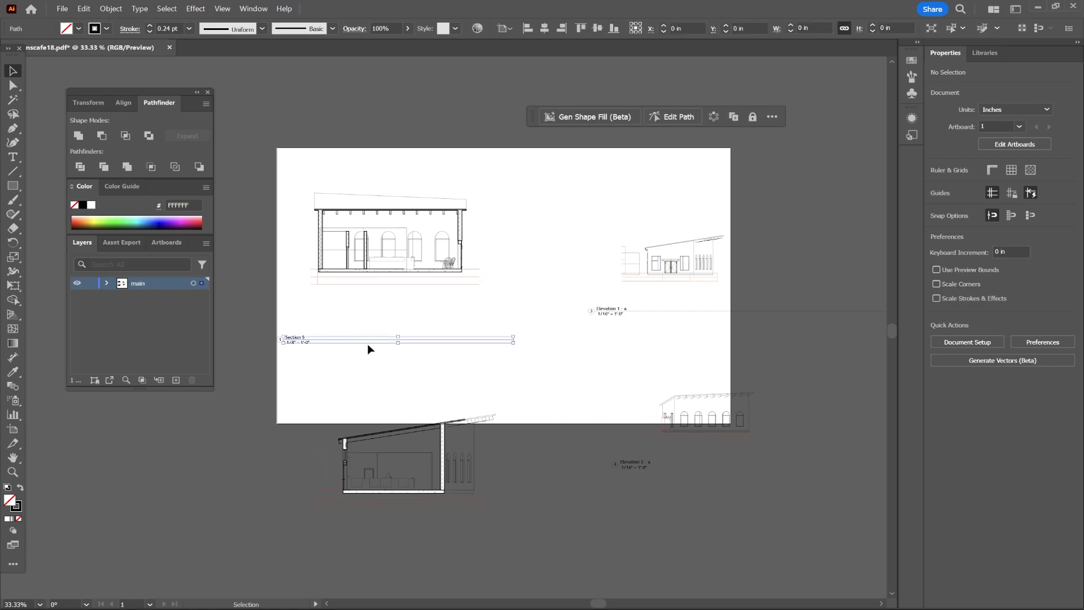
drag(522, 365, 263, 336)
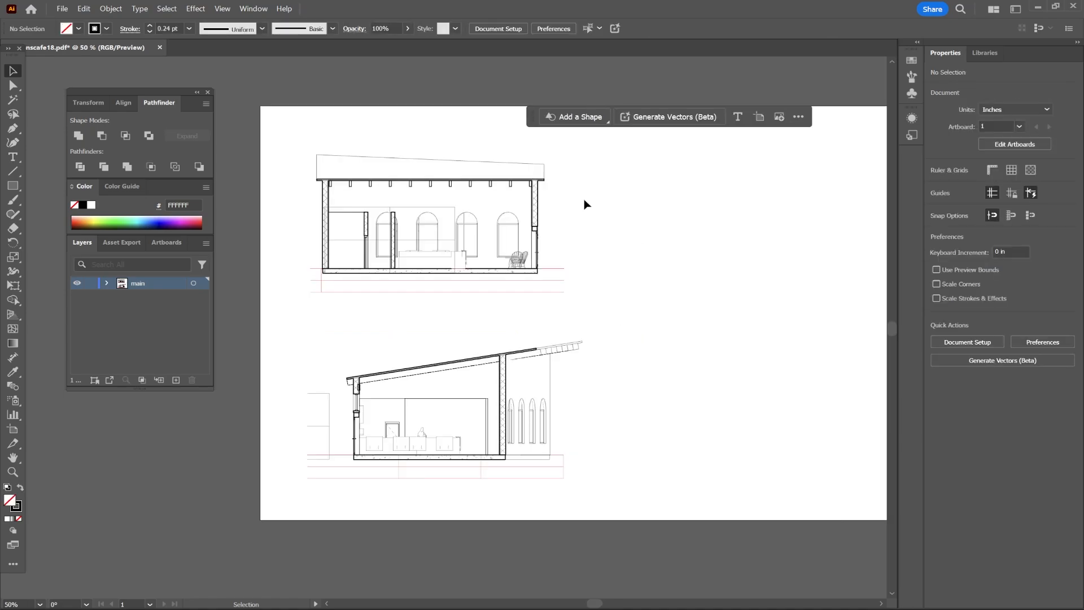
key(ctrl+1)
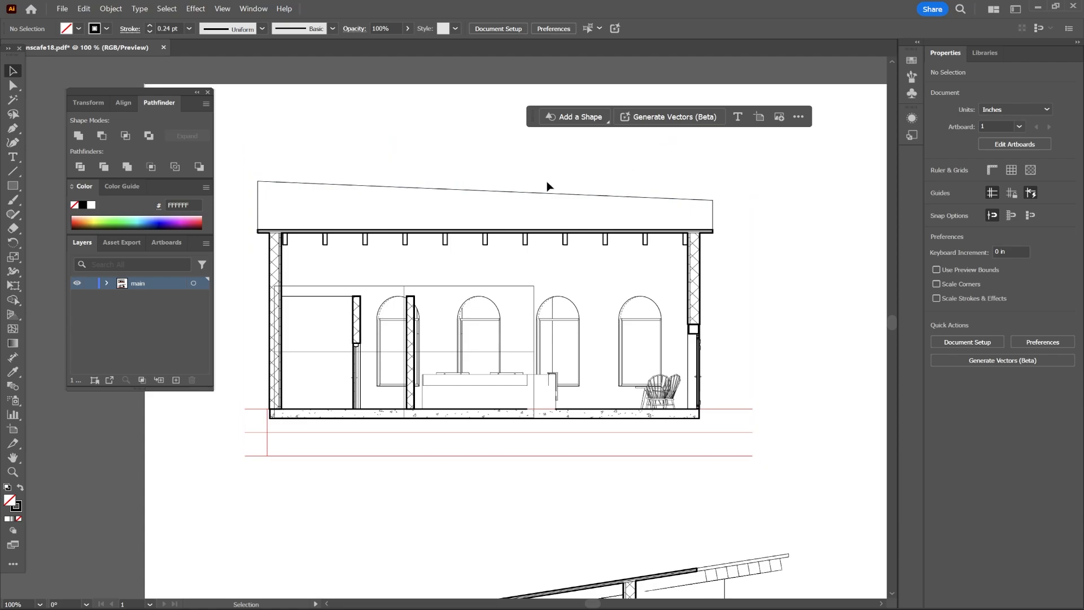
click(485, 246)
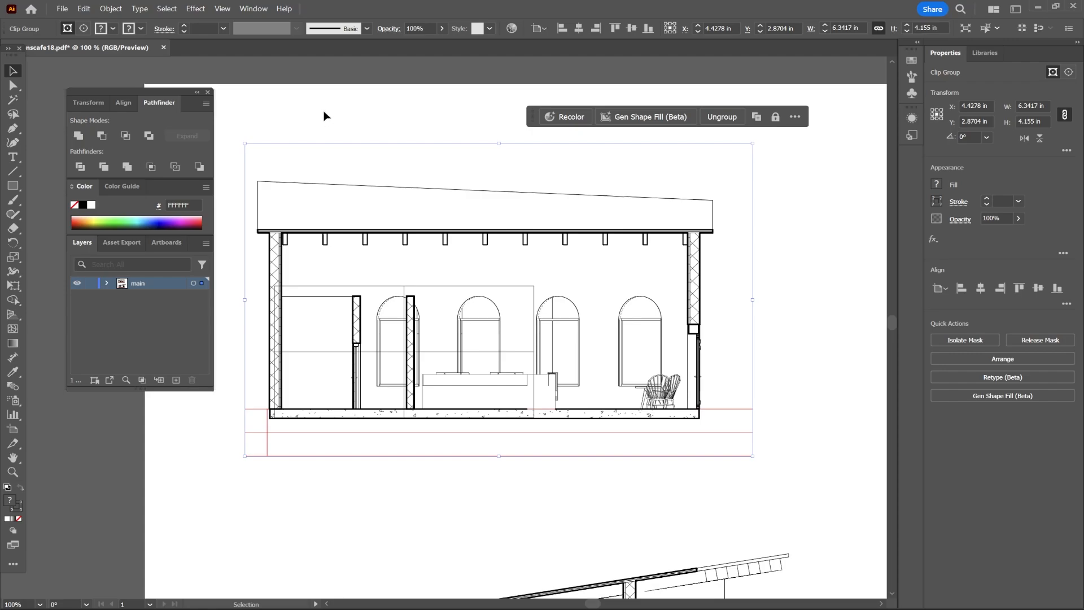
click(308, 116)
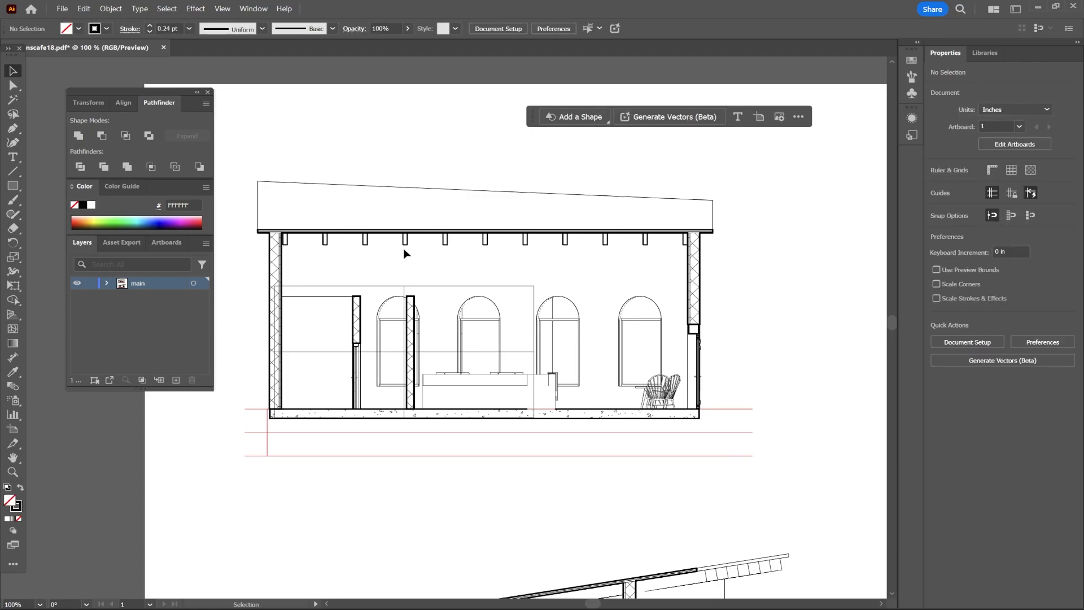
click(522, 290)
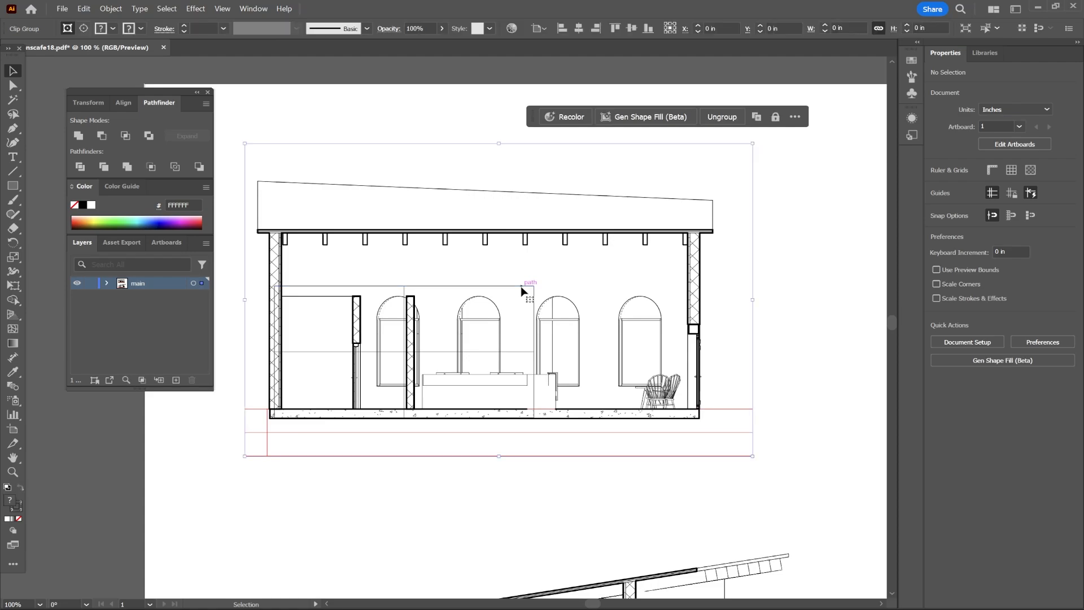
key(Delete)
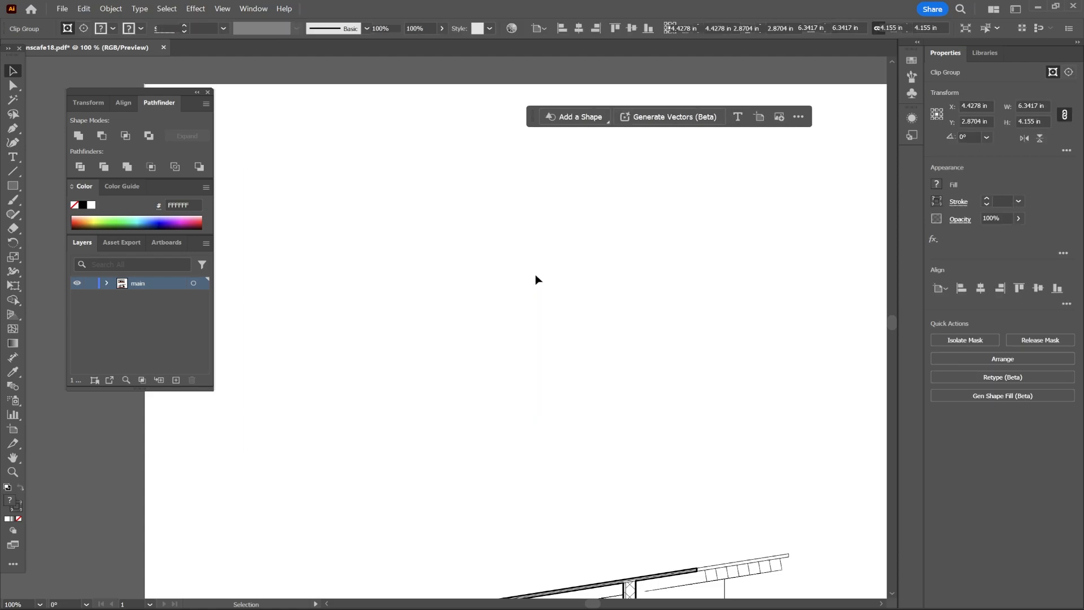
key(ctrl+z)
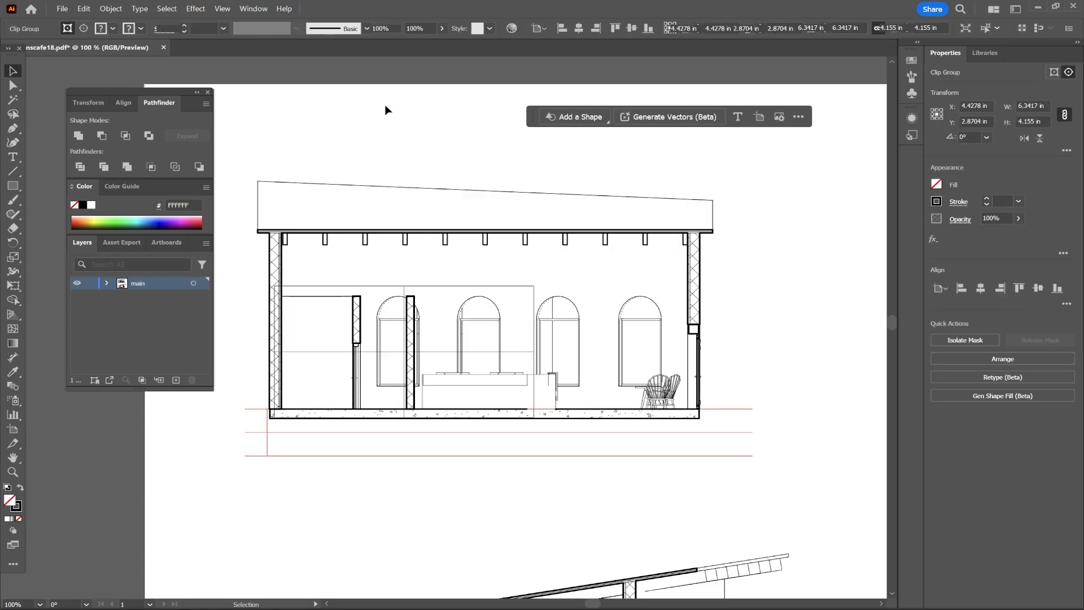
Release the clipping mask on the upper building section.
click(385, 105)
click(420, 289)
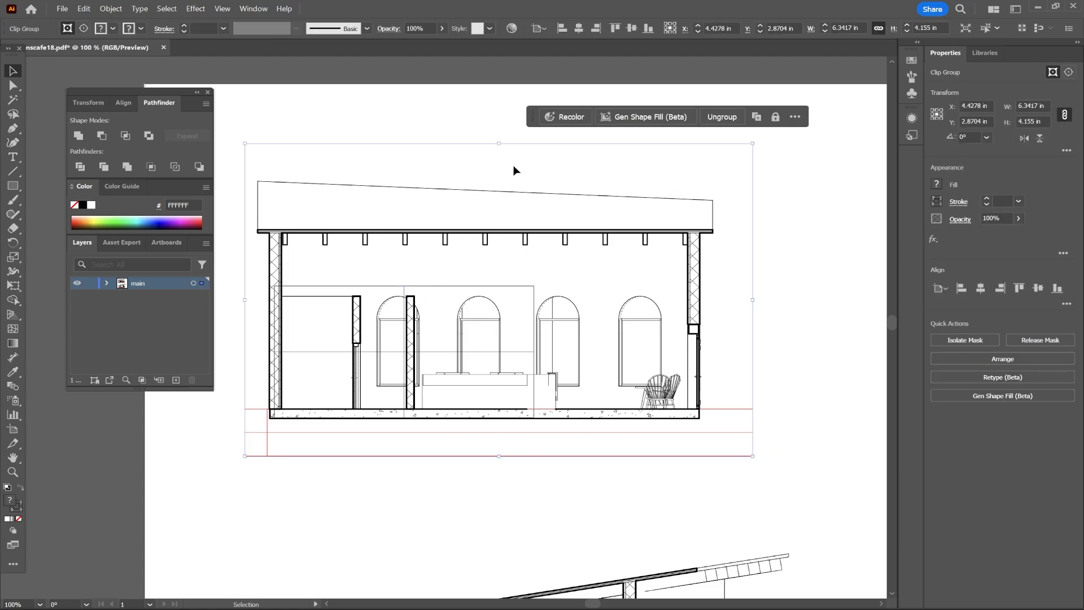
right_click(499, 165)
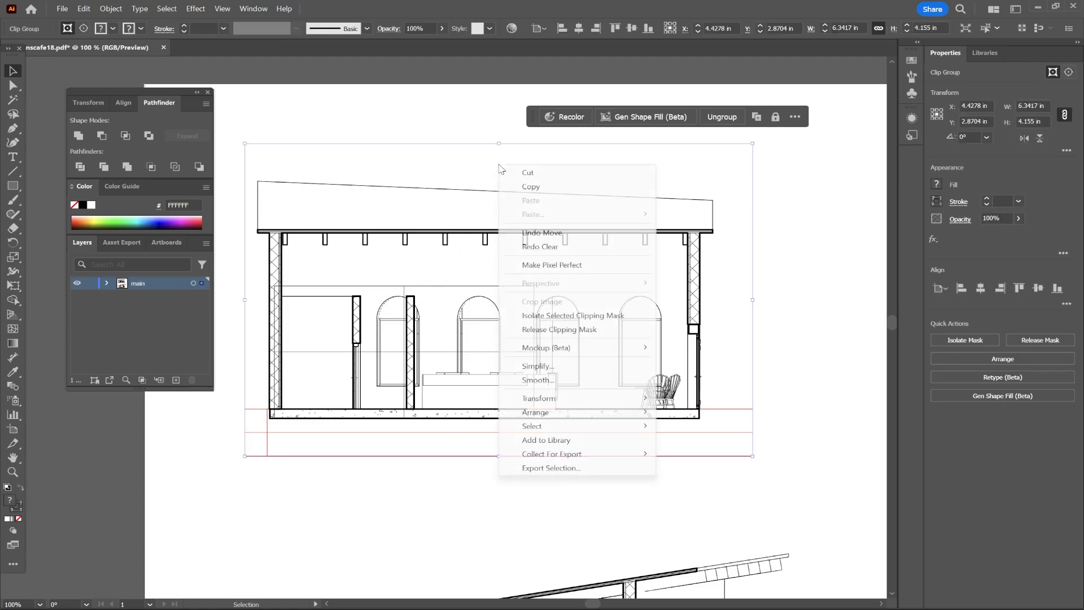
click(565, 330)
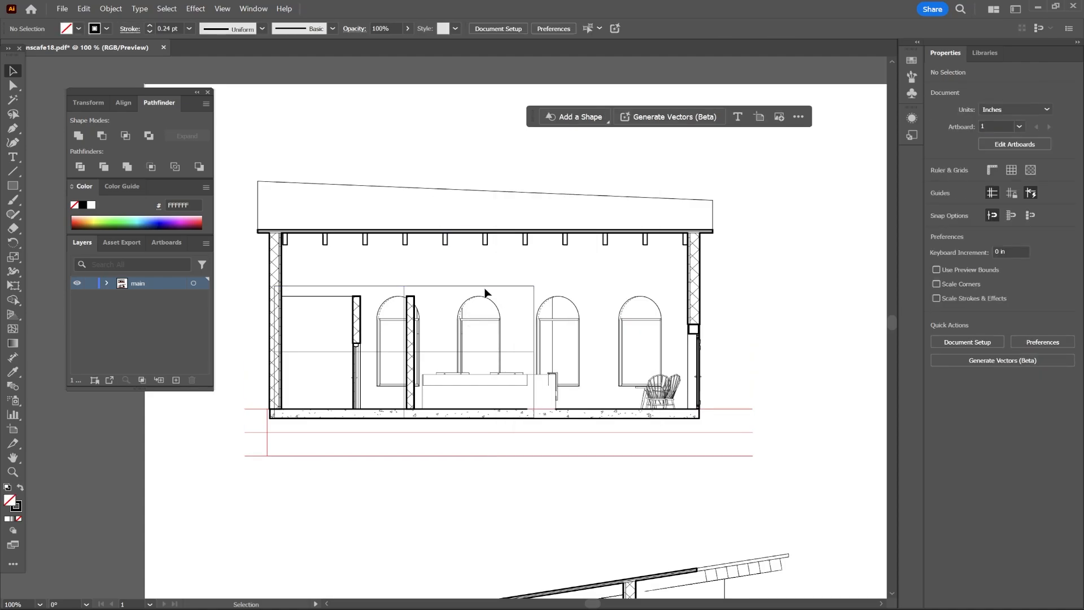
Delete the stray vertical lines crossing the section's windows.
key(ctrl+=)
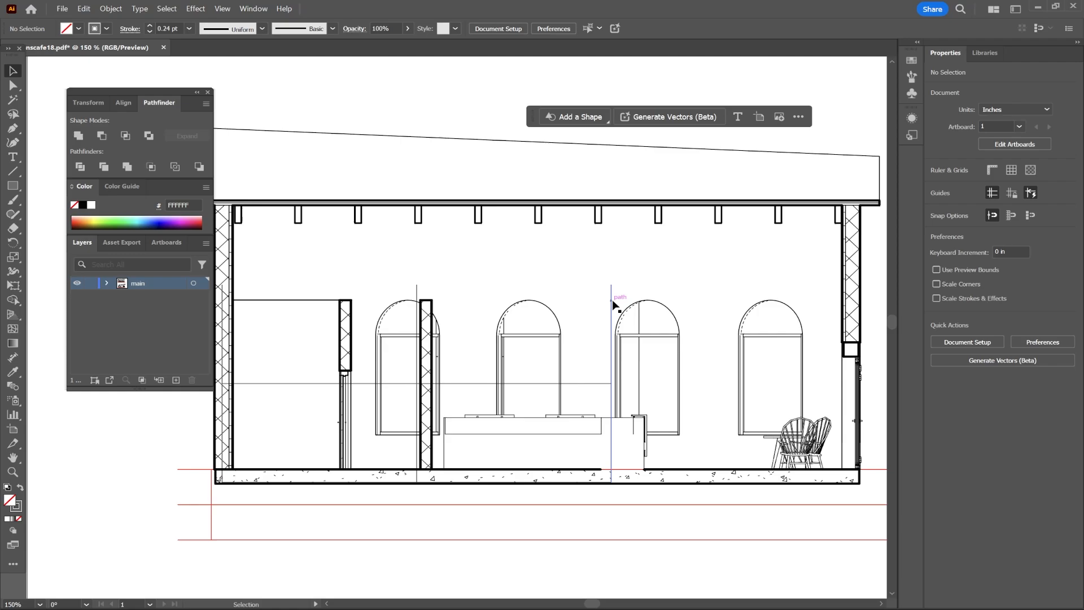
click(615, 306)
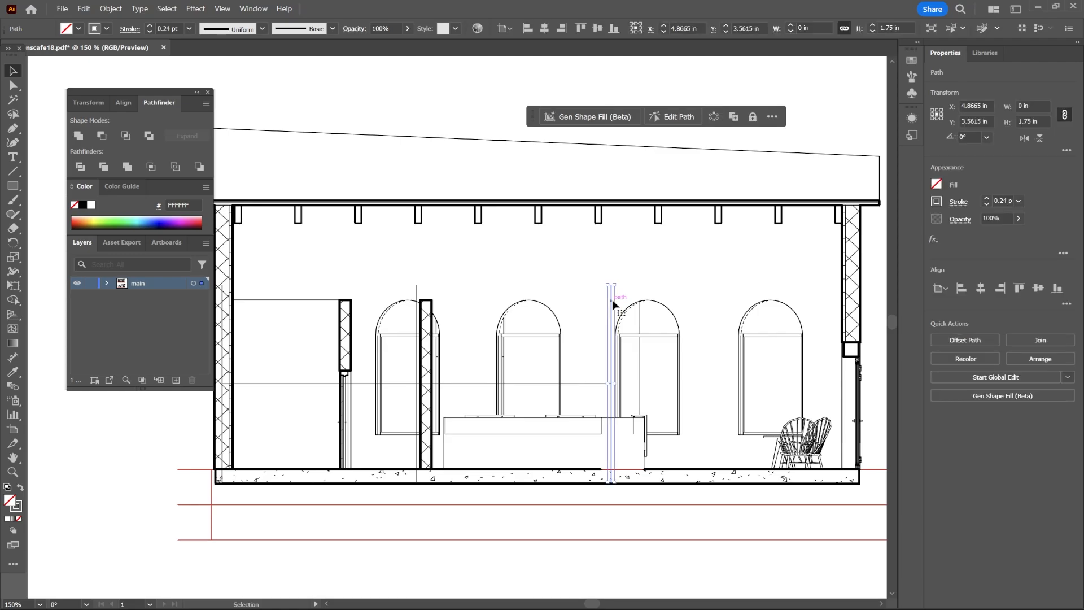
key(Delete)
click(612, 303)
key(Delete)
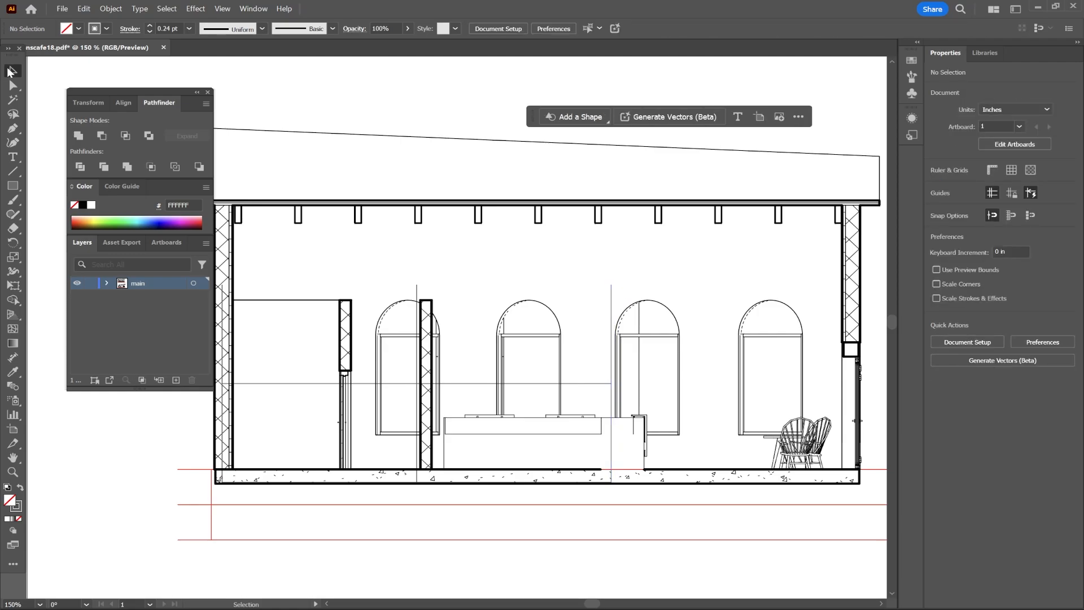
click(612, 296)
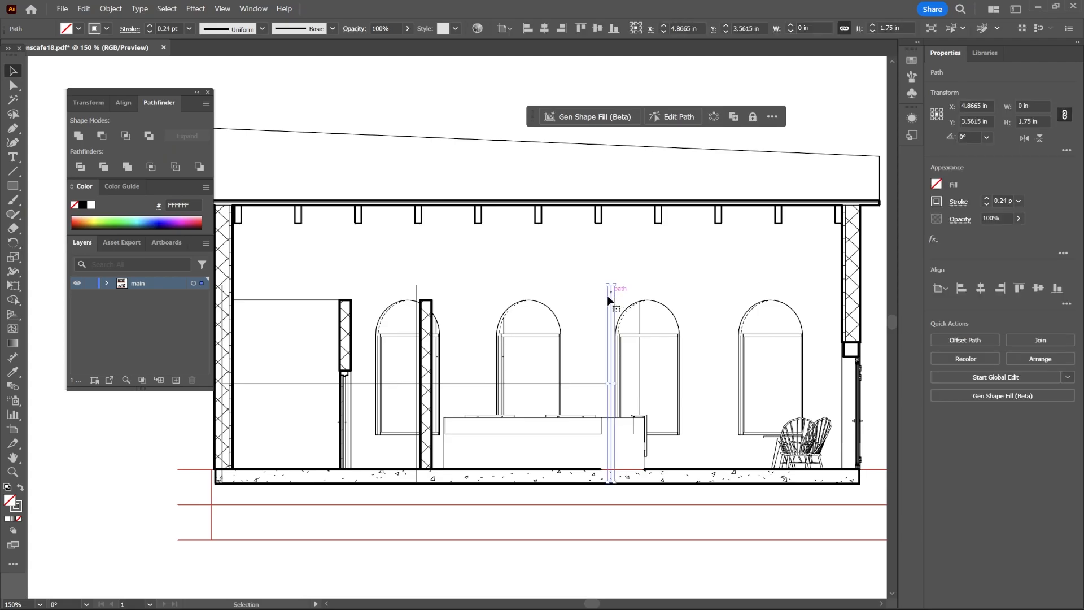
key(Delete)
click(417, 363)
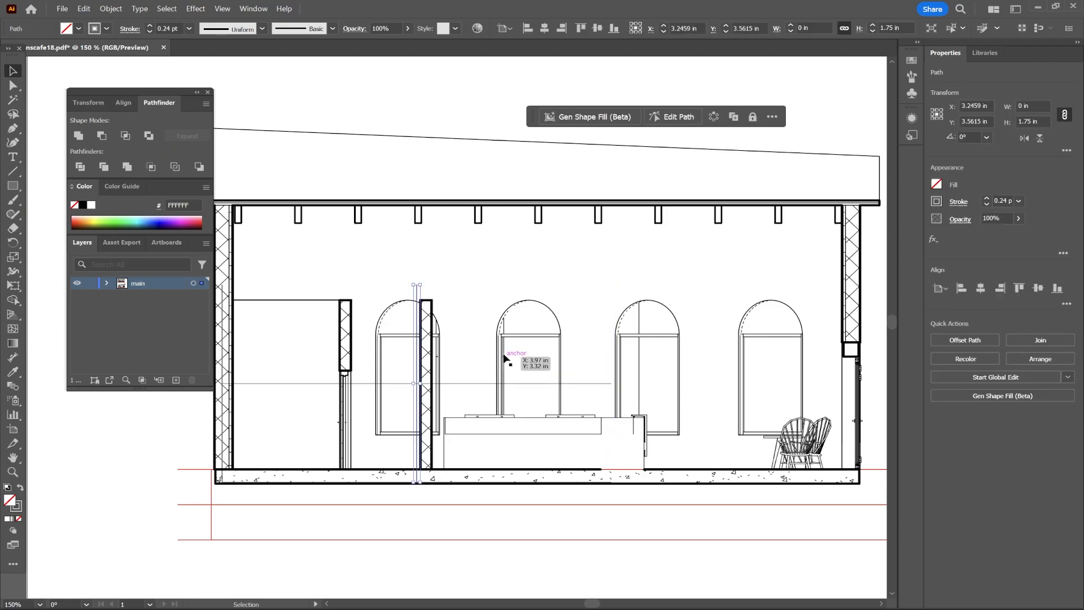
scroll(475, 317, down, 2)
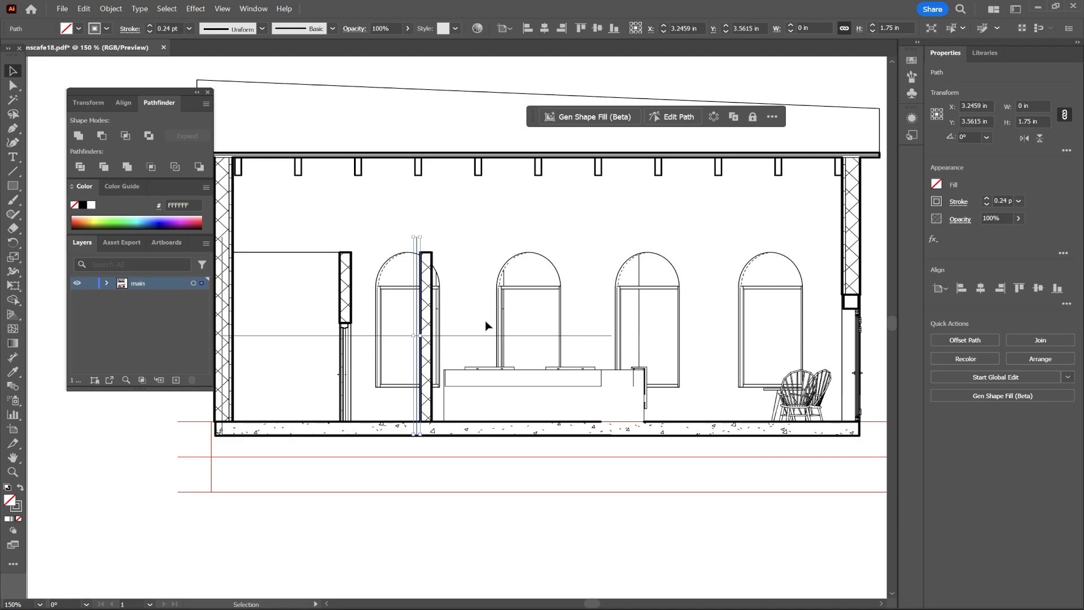
key(Delete)
Delete leftover lines along the section's walls and roof edge.
scroll(486, 326, left, 4)
scroll(446, 326, up, 2)
key(Delete)
click(693, 247)
key(Delete)
scroll(506, 501, up, 5)
click(266, 135)
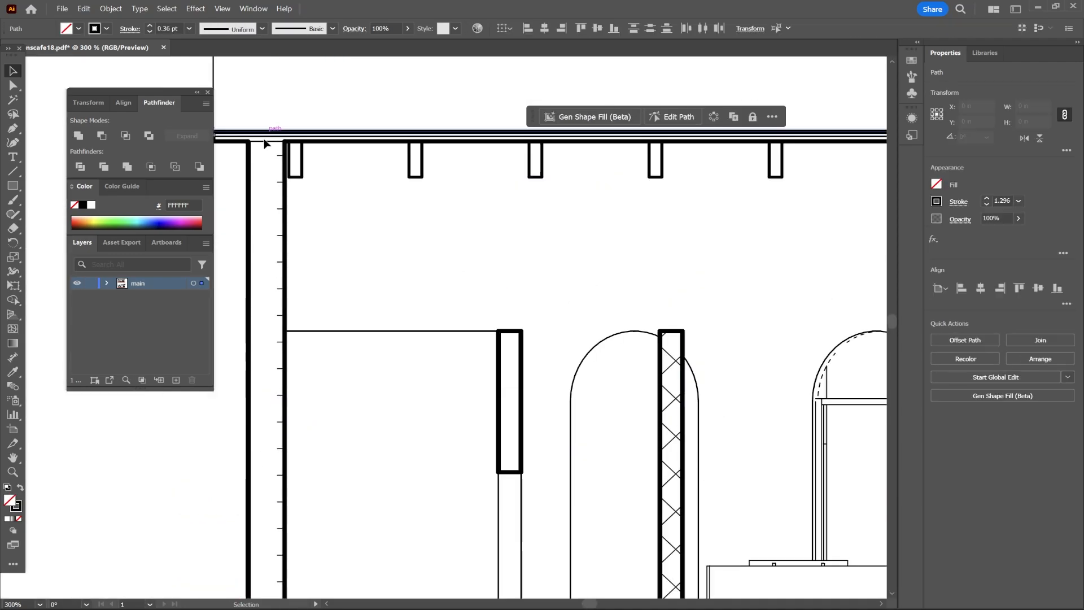
key(Delete)
Delete stray lines near the floor slab and chairs on the section's right side.
scroll(406, 258, down, 4)
scroll(407, 259, right, 8)
key(Delete)
key(Delete)
scroll(551, 478, right, 4)
click(620, 491)
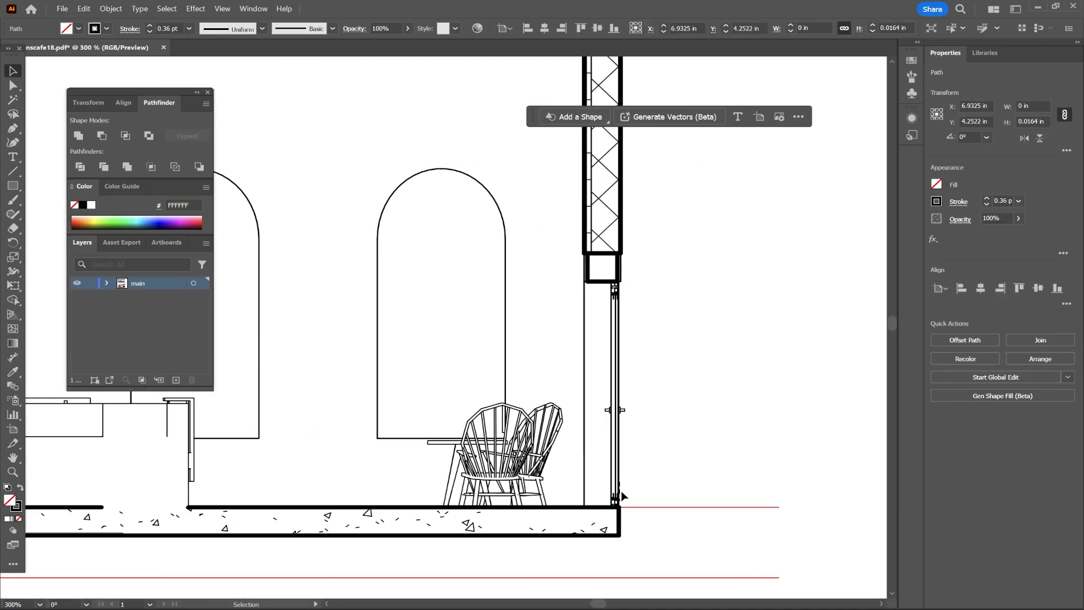
key(Delete)
scroll(420, 398, left, 8)
click(428, 353)
key(Delete)
click(432, 370)
Delete small stray line fragments around the interior wall corners of the section.
key(Delete)
scroll(700, 389, up, 3)
click(475, 486)
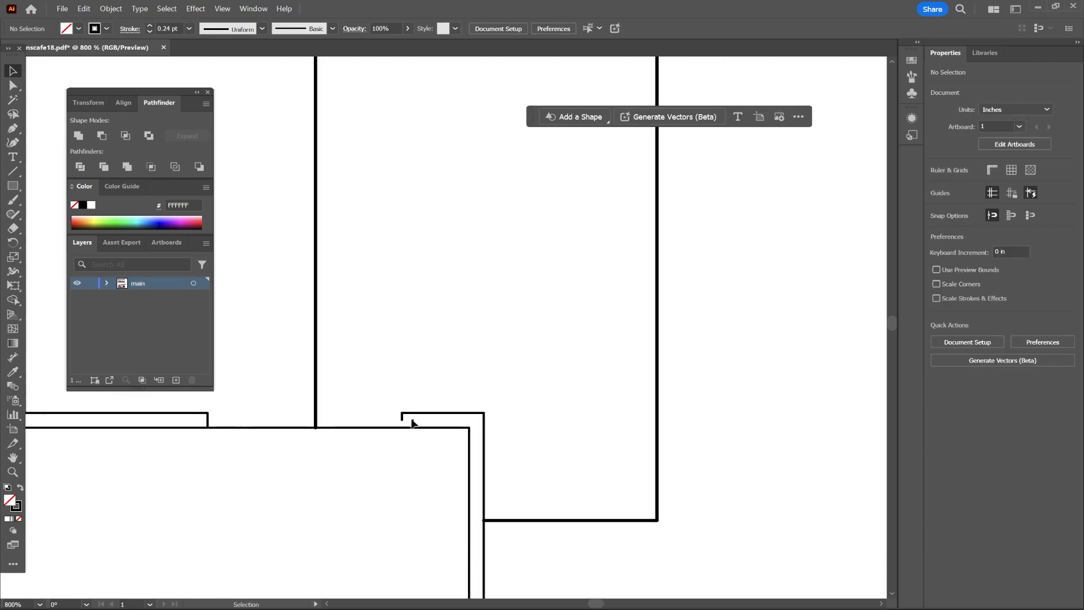
scroll(412, 423, down, 6)
scroll(448, 472, up, 3)
click(452, 367)
key(Delete)
scroll(593, 362, right, 4)
click(792, 259)
Delete stray lines near the lower section's roof and arched windows.
key(Delete)
scroll(789, 259, up, 4)
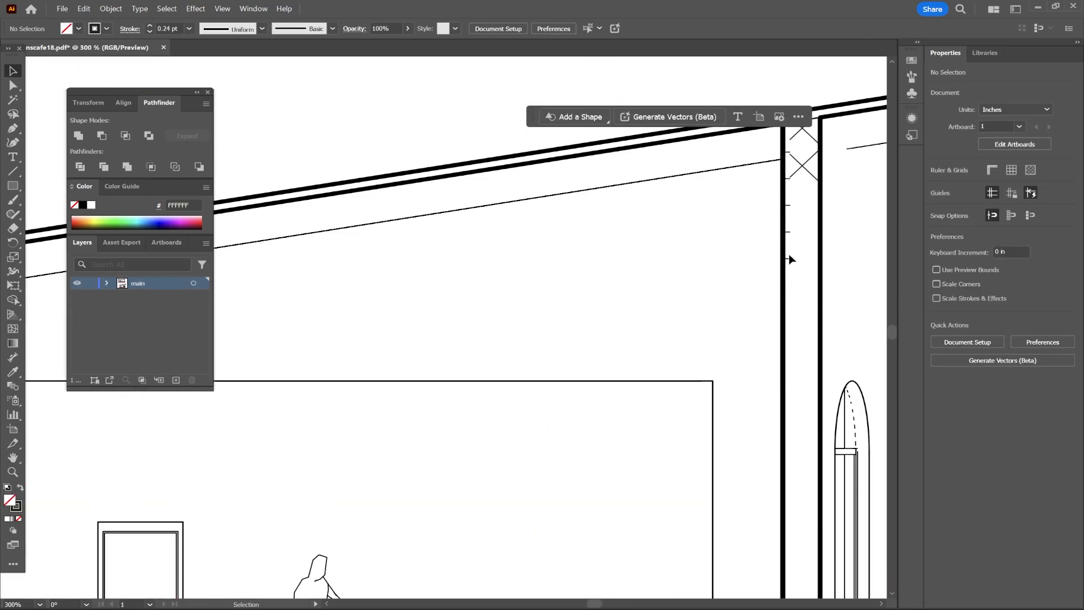
scroll(791, 259, right, 6)
click(530, 348)
key(Delete)
scroll(598, 283, up, 2)
click(474, 317)
key(Delete)
click(608, 219)
key(Delete)
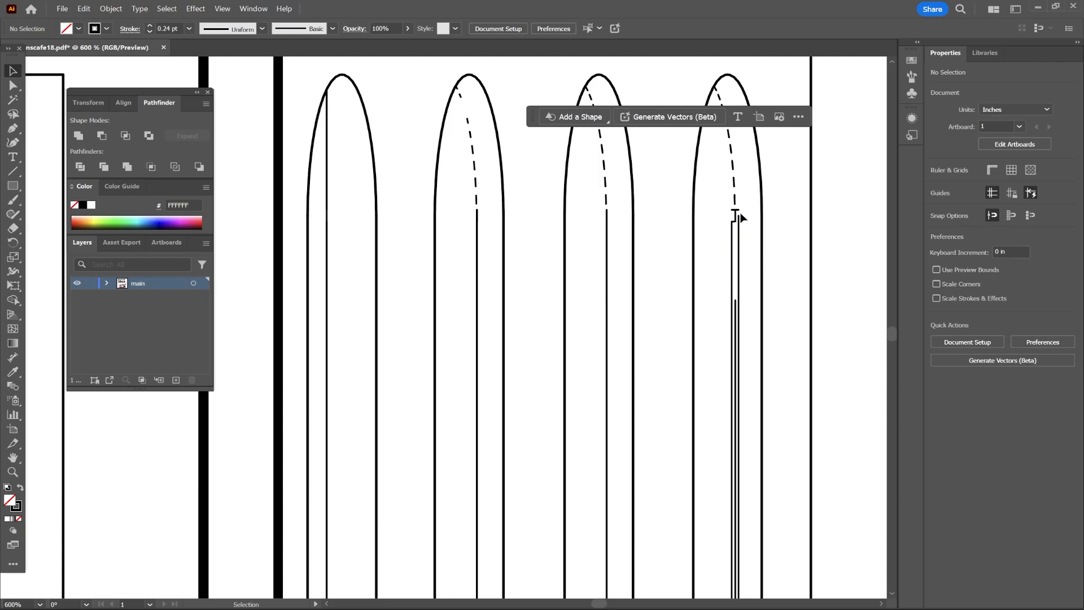
Examine the dashed swing line inside the second arched window of the lower section.
scroll(715, 379, down, 7)
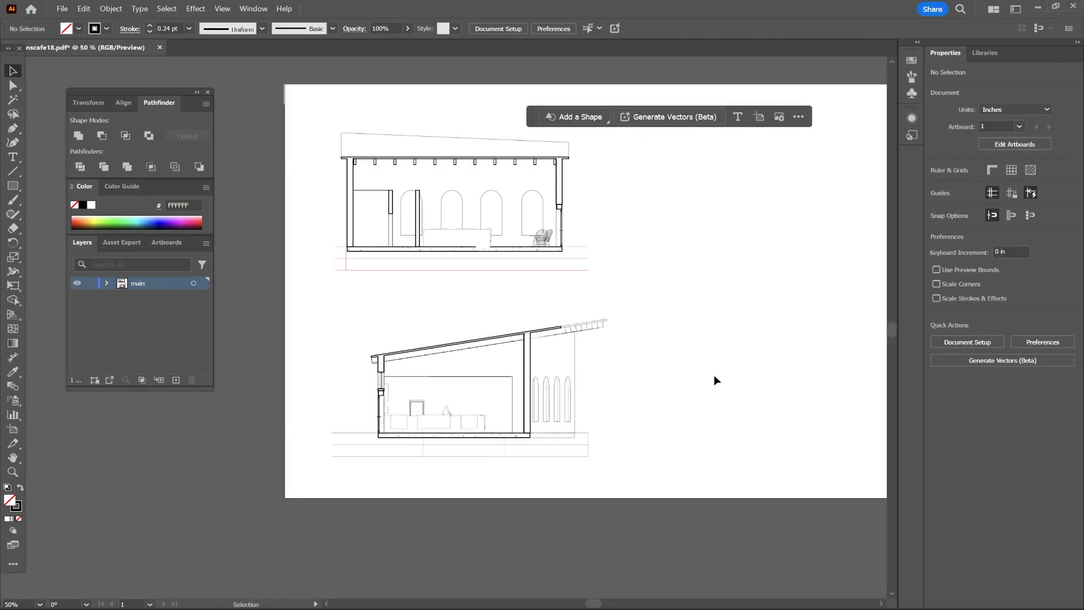
scroll(714, 375, up, 3)
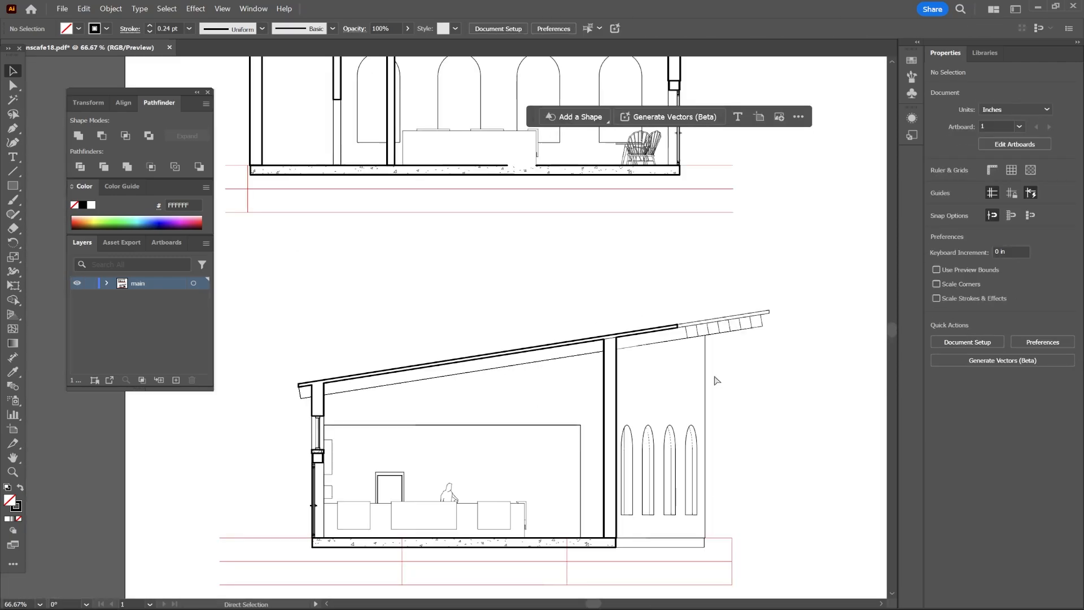
scroll(716, 421, down, 5)
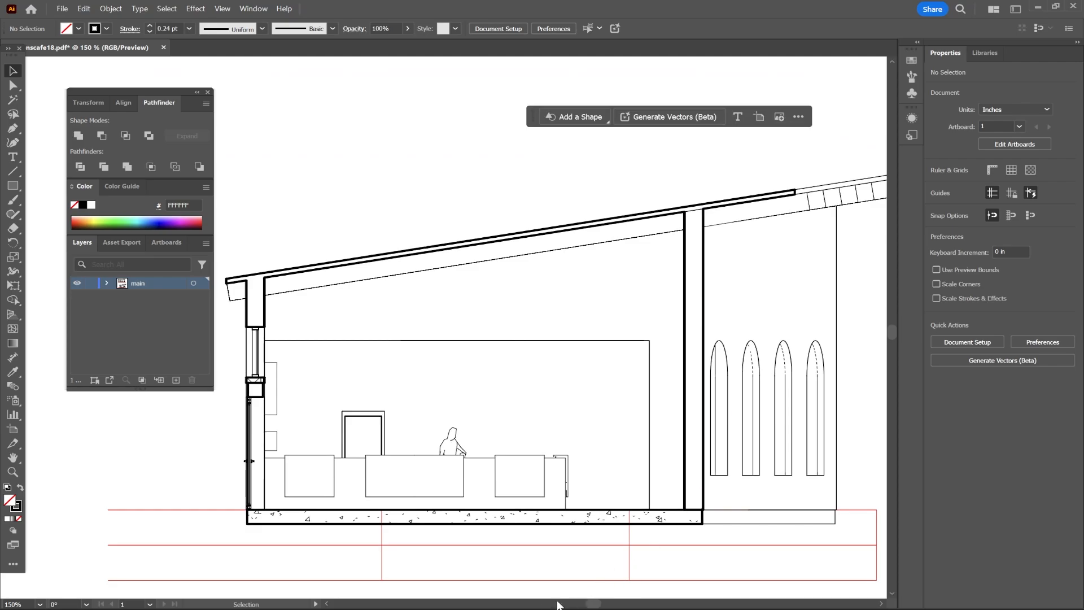
drag(589, 604, 592, 605)
drag(596, 605, 597, 604)
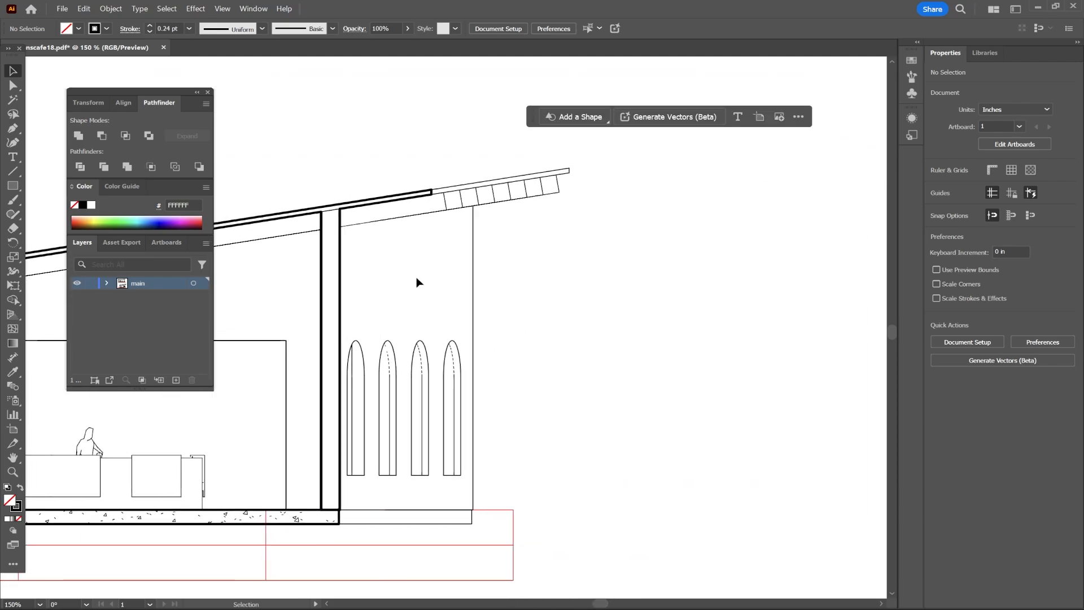
scroll(326, 337, up, 3)
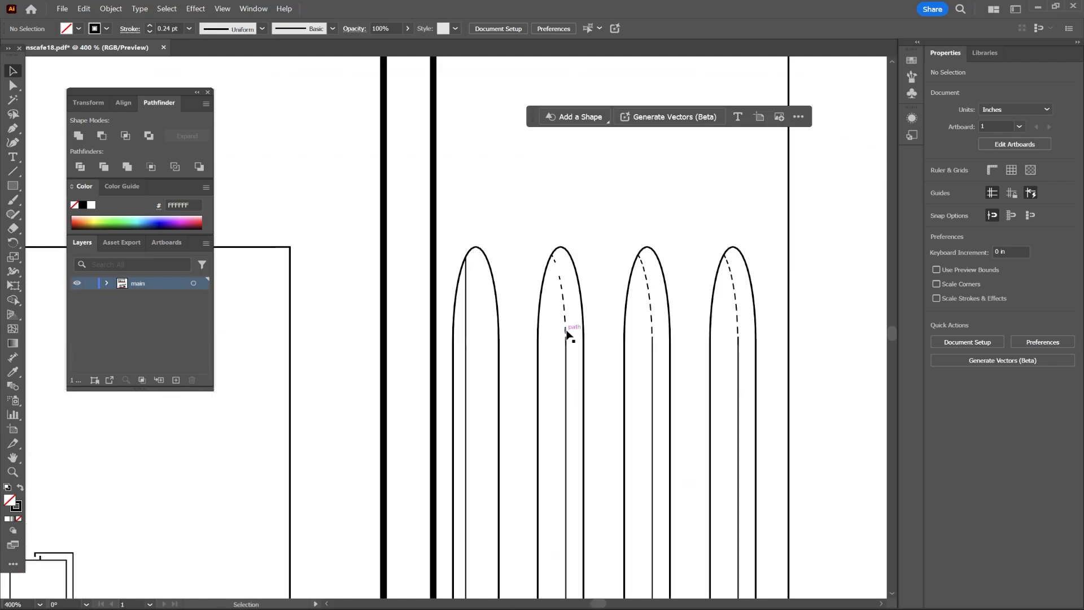
click(565, 330)
click(564, 308)
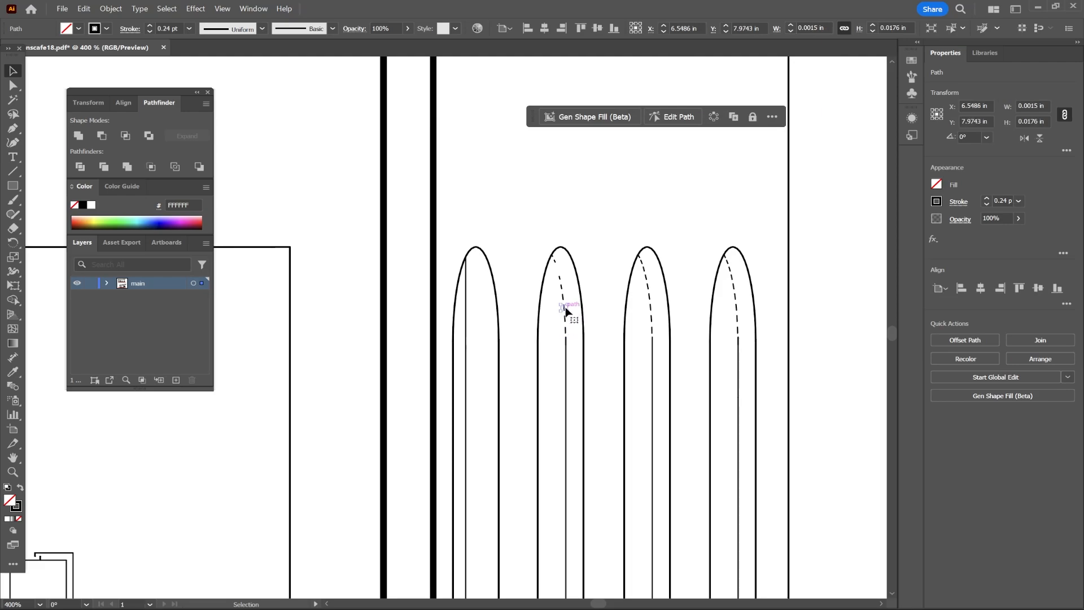
click(563, 297)
click(568, 361)
Draw a straight line with the Pen tool from the dashed line's lower end up to the arch top.
click(16, 128)
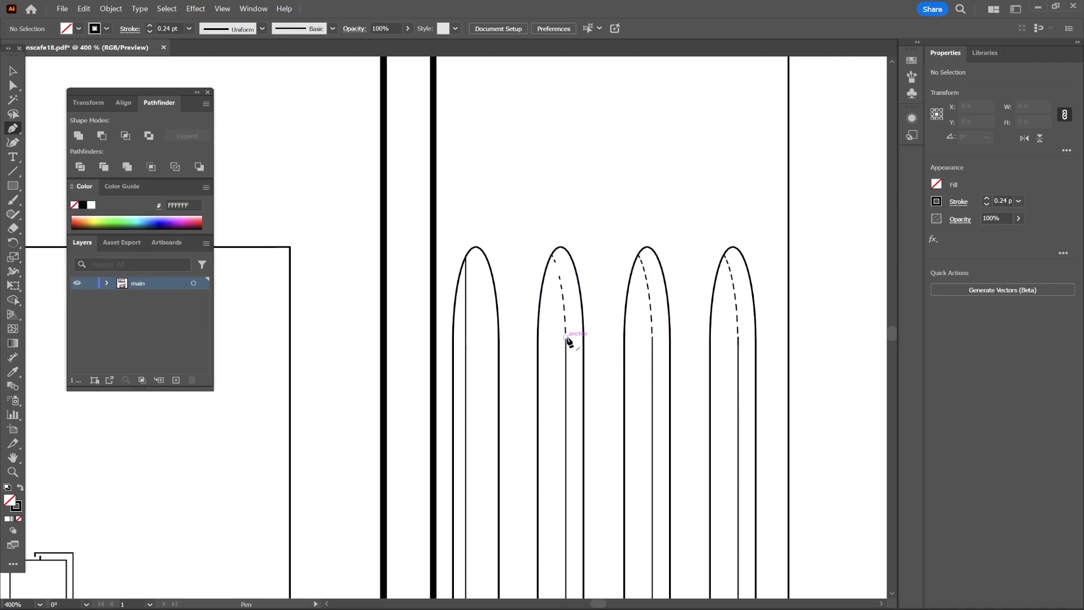
scroll(491, 365, right, 3)
scroll(491, 364, up, 1)
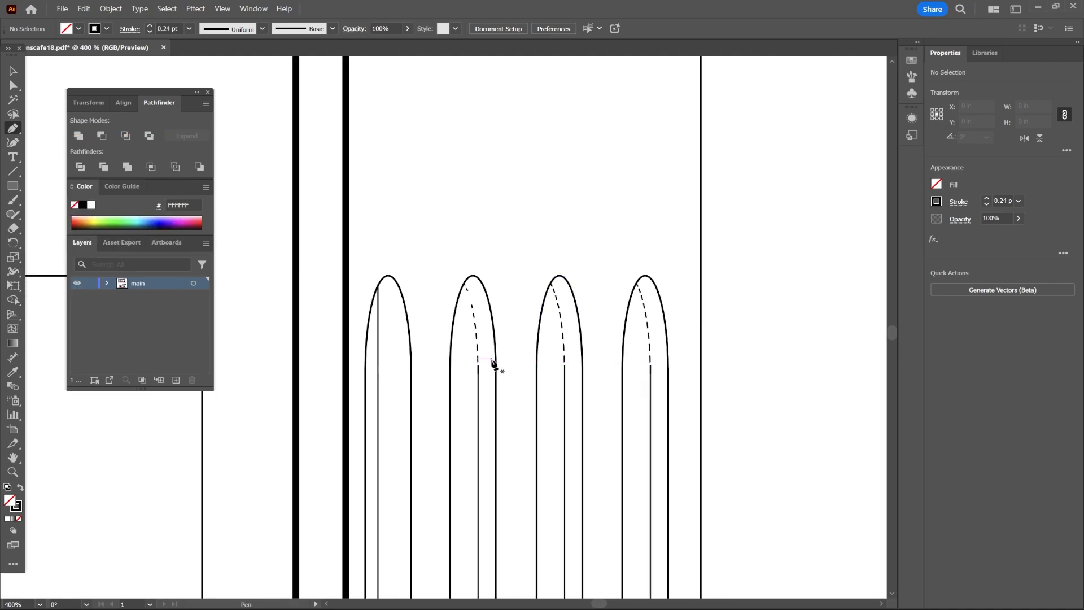
scroll(491, 360, down, 2)
scroll(491, 364, down, 1)
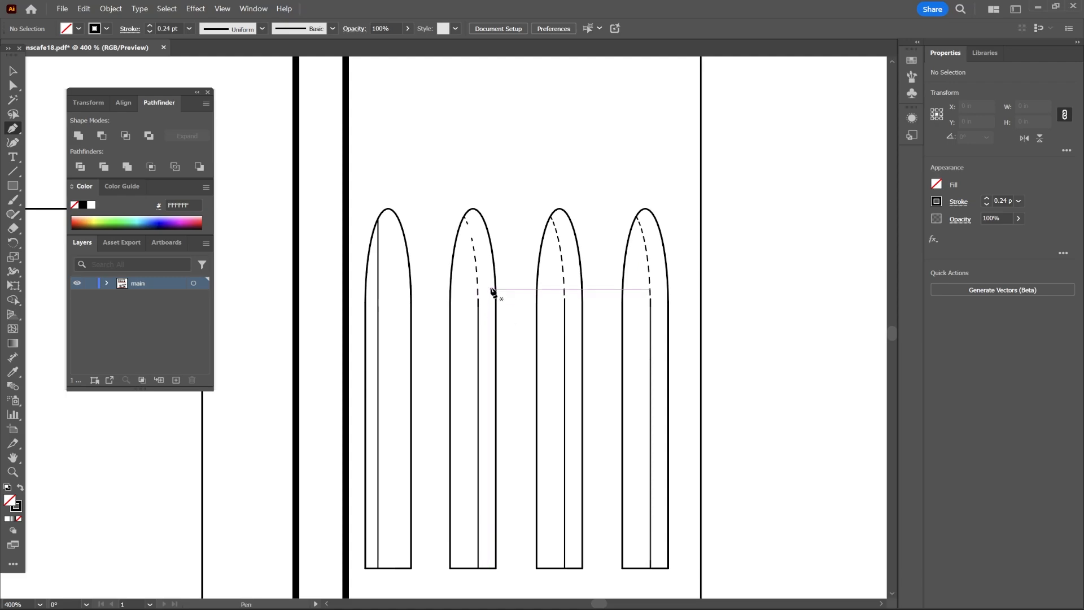
scroll(491, 292, up, 2)
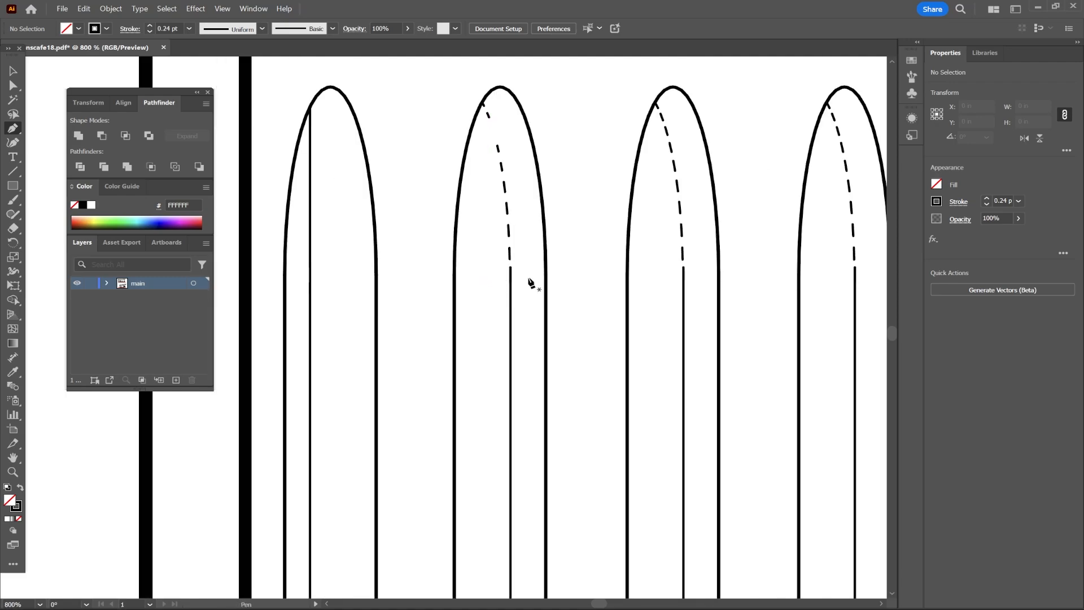
scroll(531, 285, up, 1)
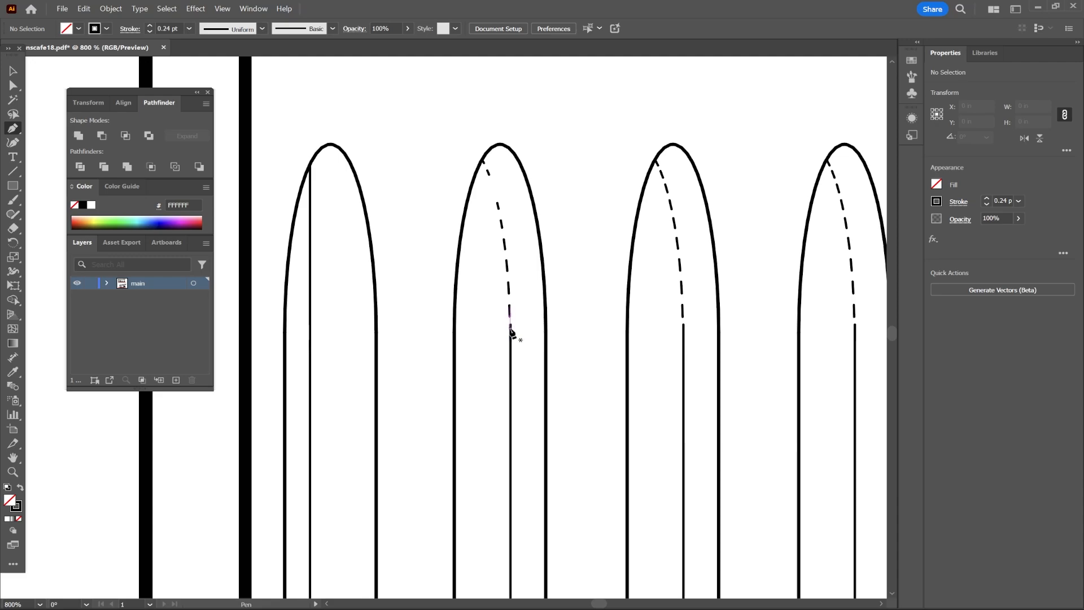
click(510, 326)
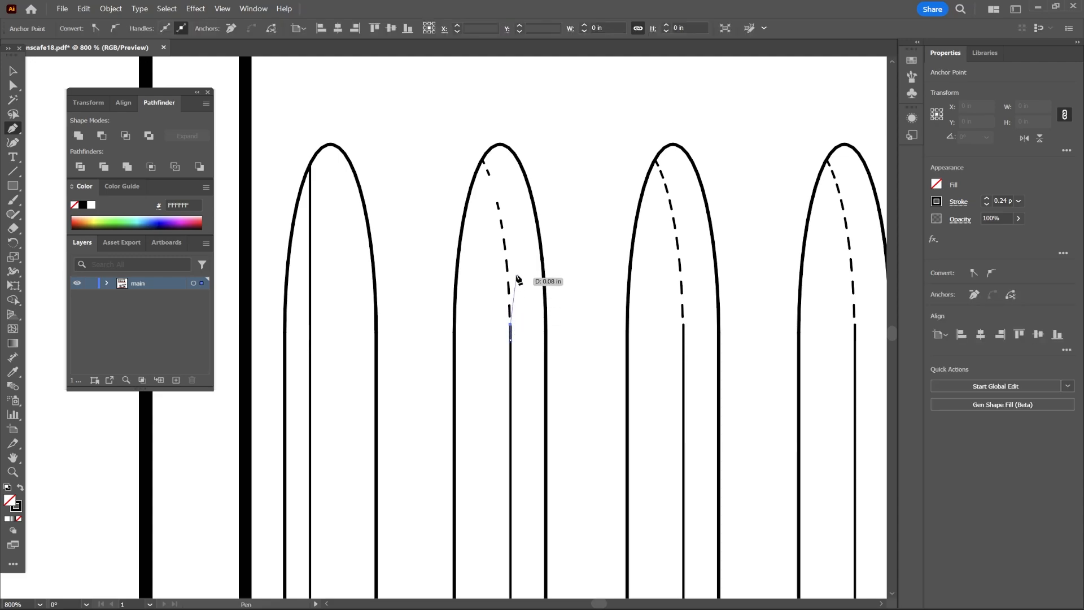
click(482, 162)
key(v)
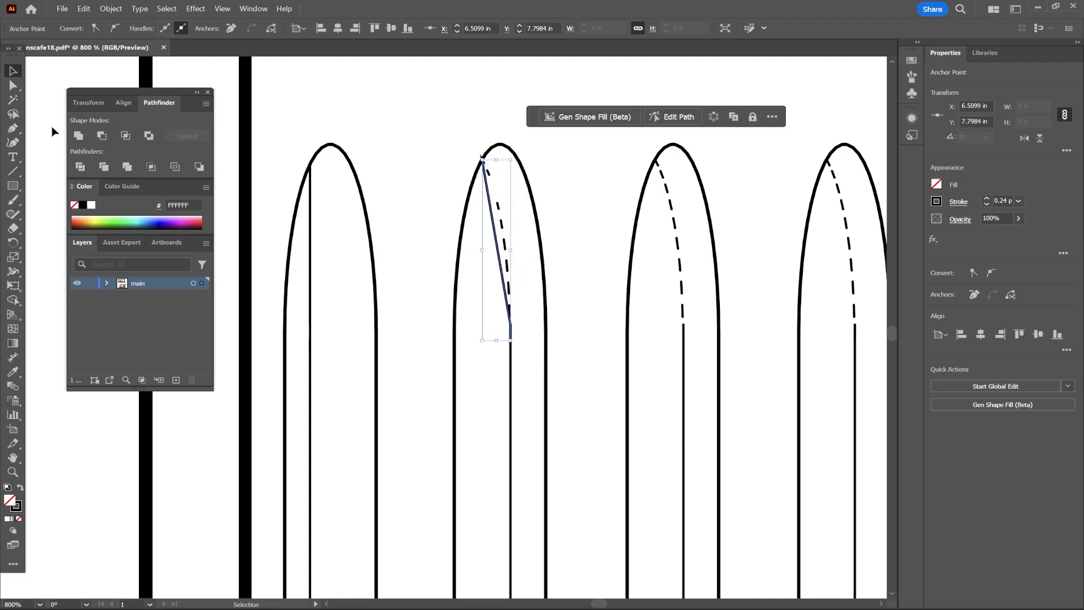
Bend the new line with the Curvature tool so it follows the arch, then deselect.
click(15, 146)
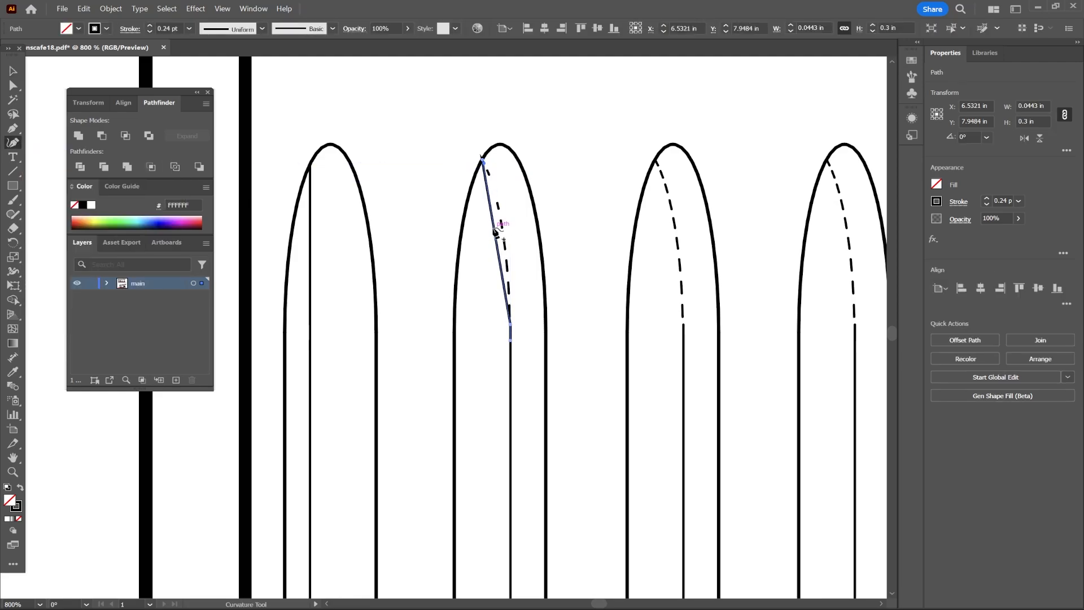
drag(497, 236, 506, 237)
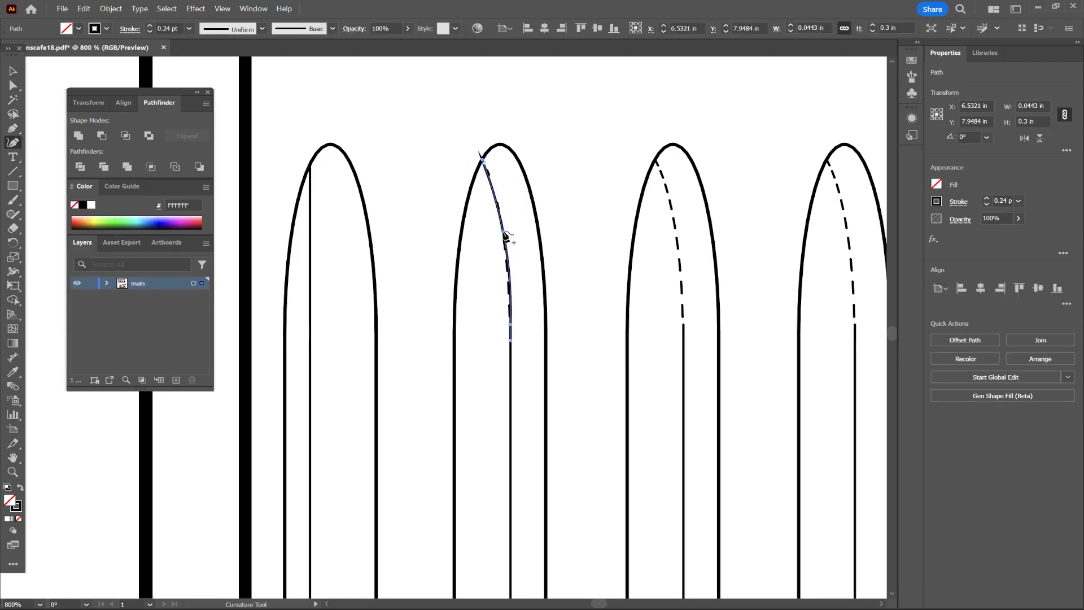
key(v)
key(ctrl+shift+a)
key(ctrl+minus)
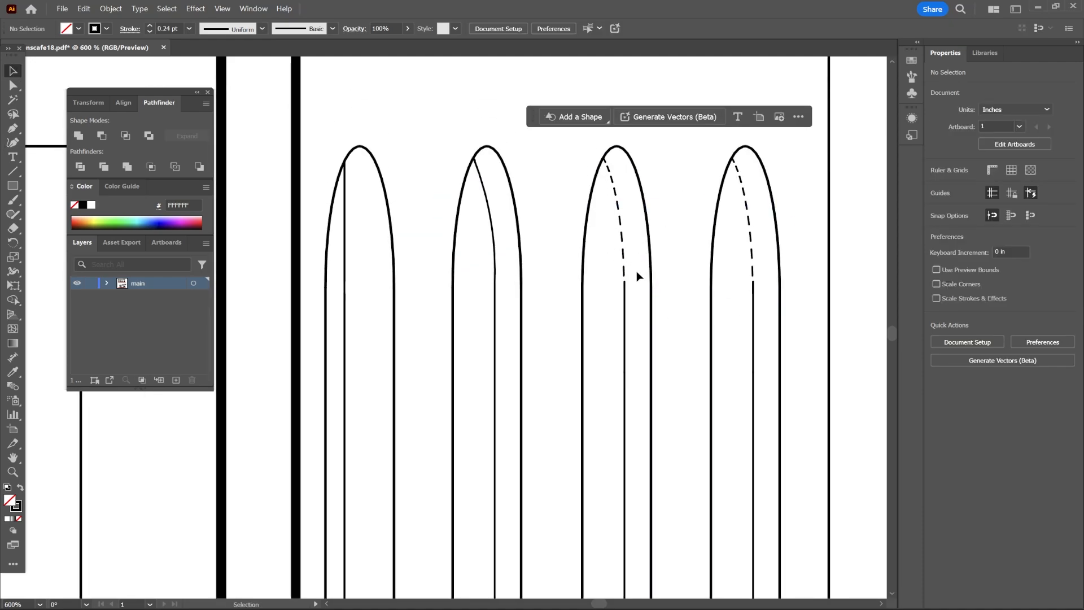
Create a new layer named section cut.
key(ctrl+1)
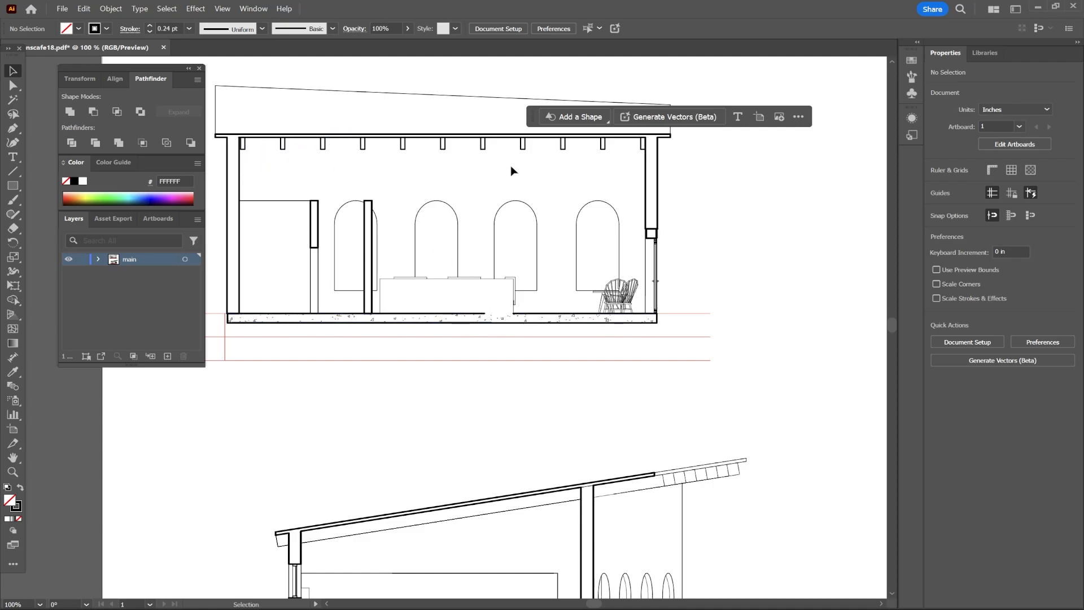
scroll(394, 414, down, 1)
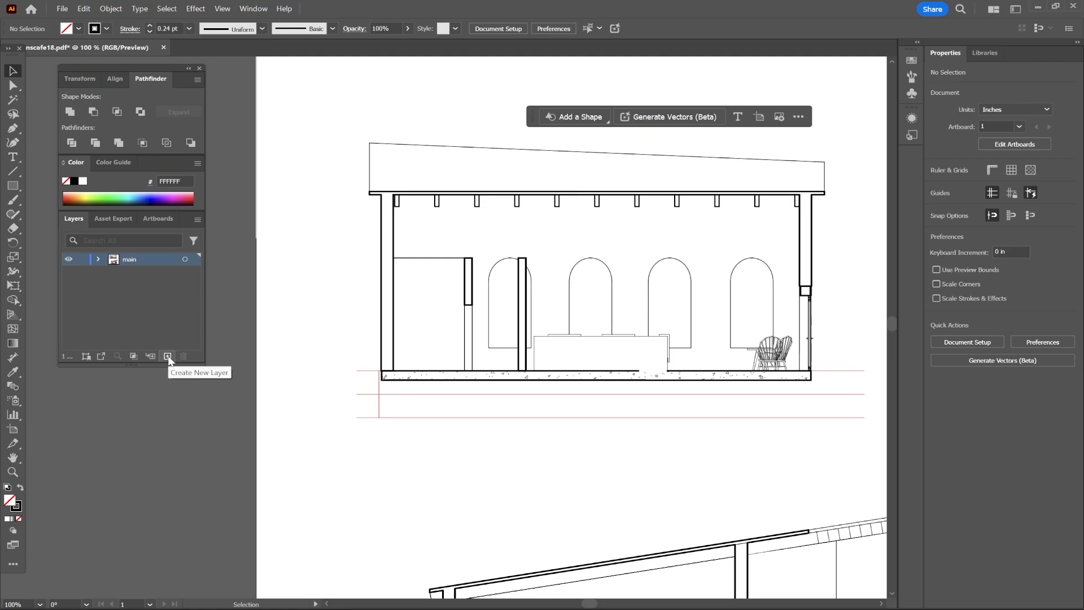
click(168, 356)
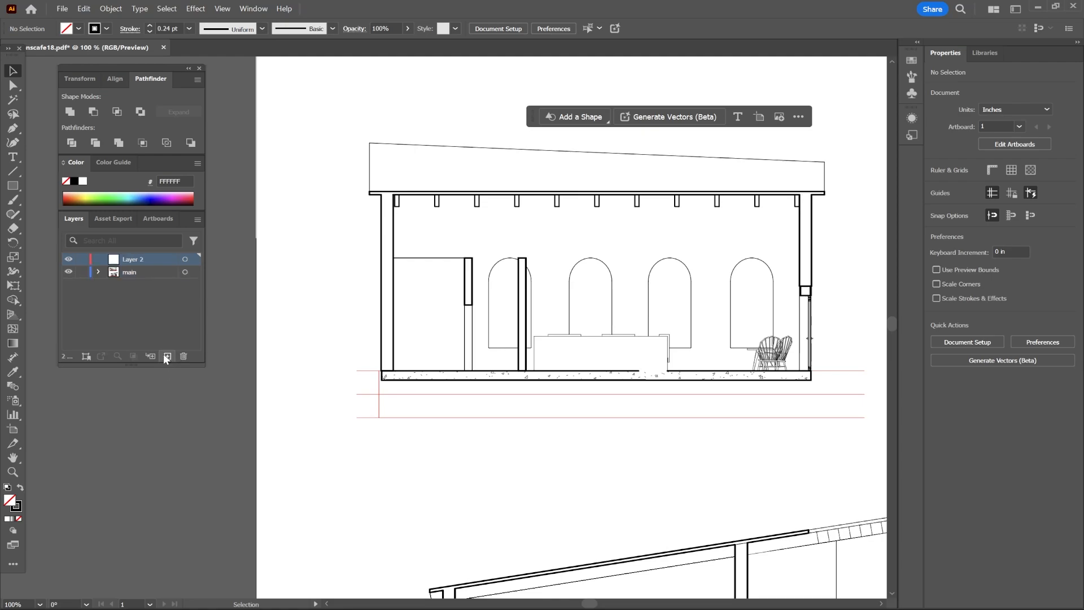
double_click(132, 260)
key(Return)
Lock the main layer.
scroll(426, 428, down, 1)
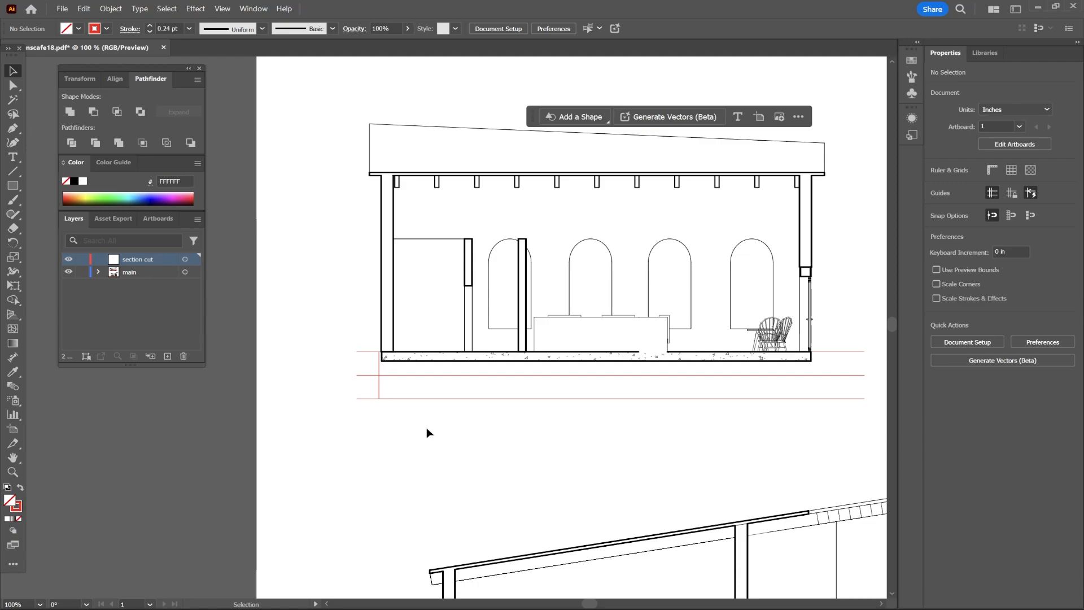
key(m)
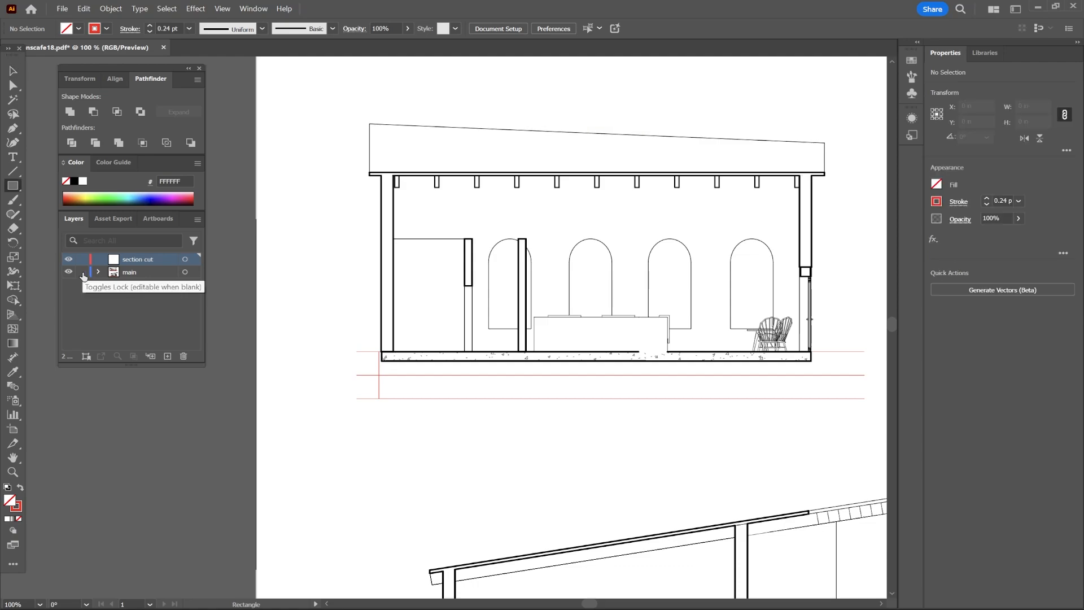
click(82, 272)
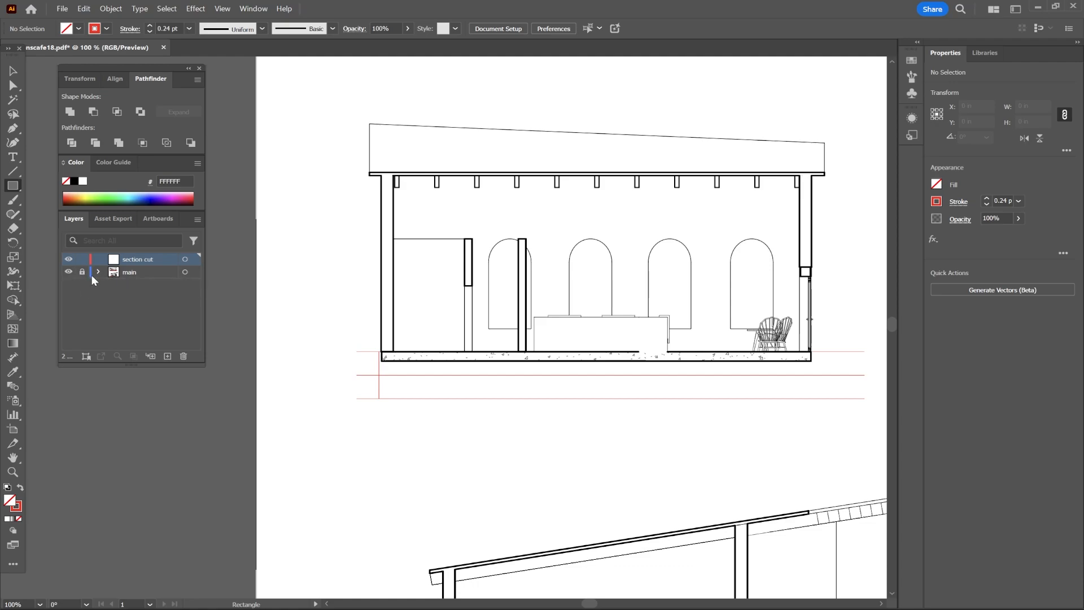
key(v)
Draw a rectangle about 0.14 × 2.47 in over the upper section's left wall on the section cut layer.
scroll(592, 405, down, 1)
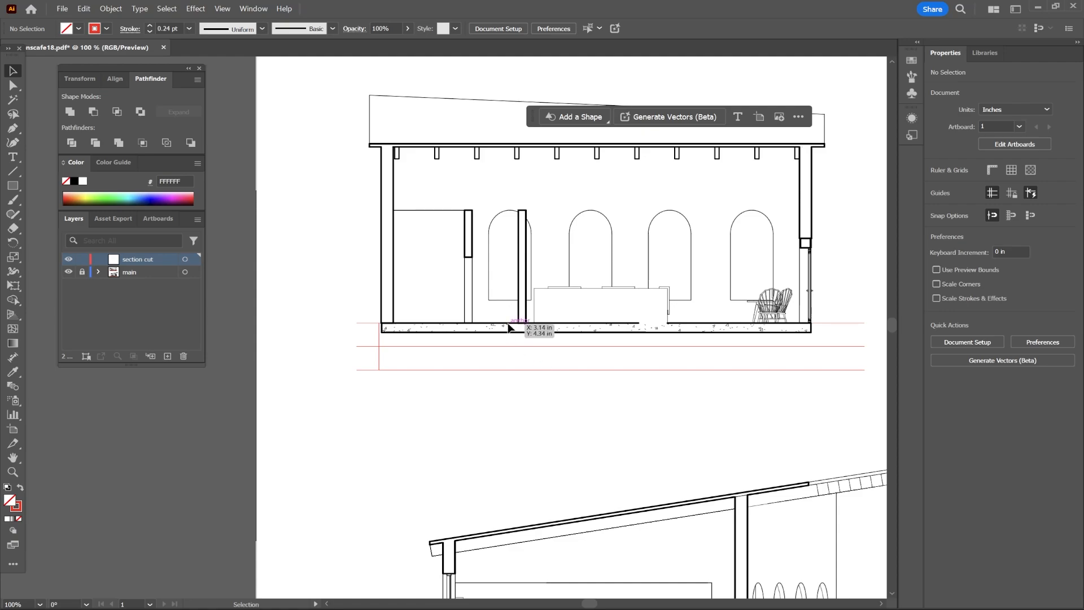
scroll(508, 488, right, 2)
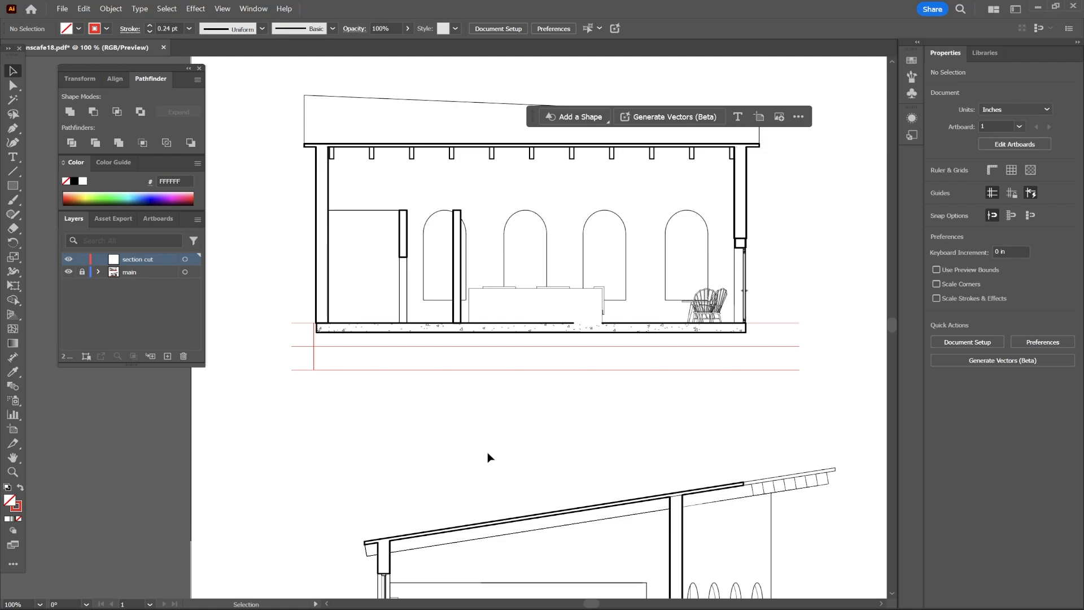
scroll(489, 457, up, 4)
key(m)
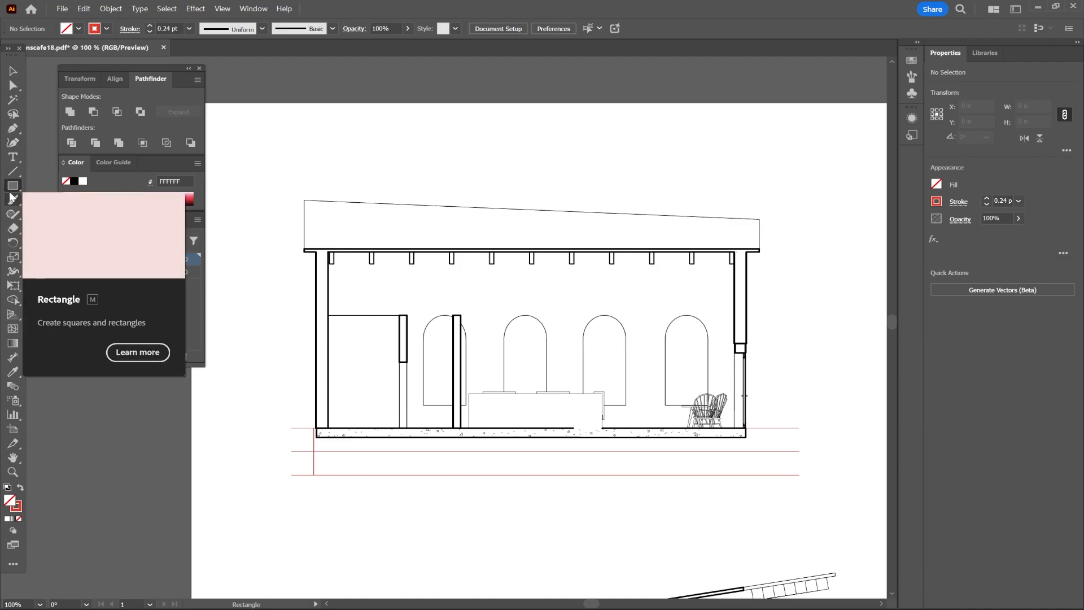
click(15, 564)
key(l)
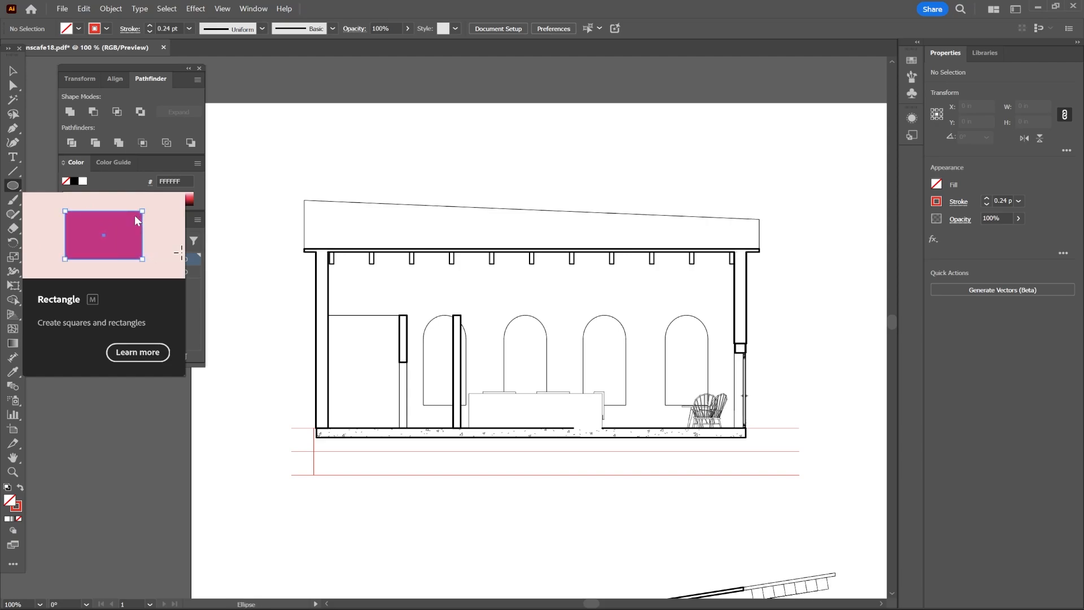
key(m)
key(l)
key(m)
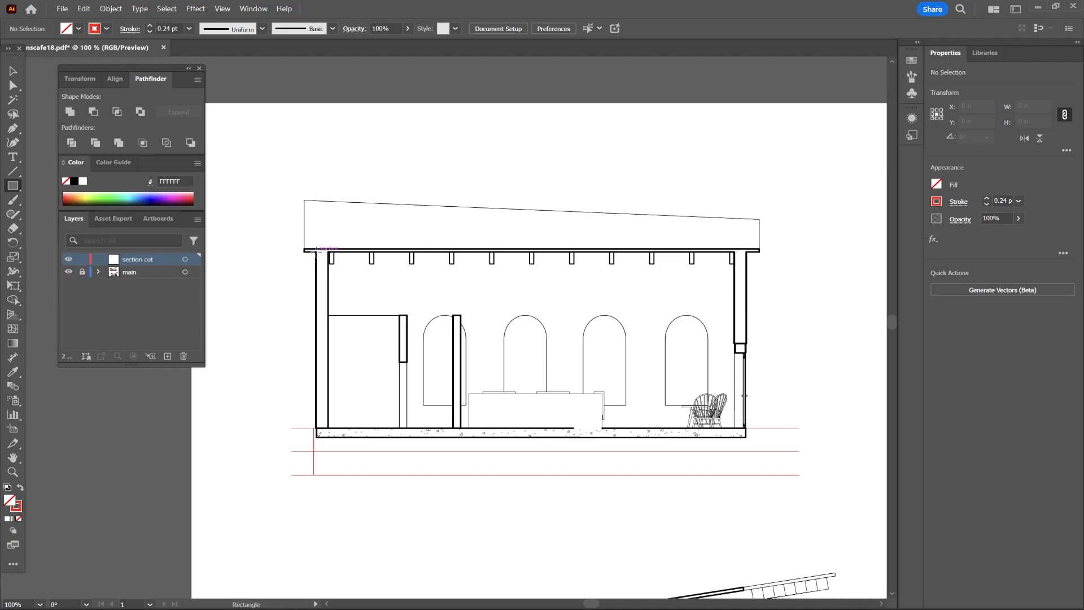
drag(316, 251, 328, 438)
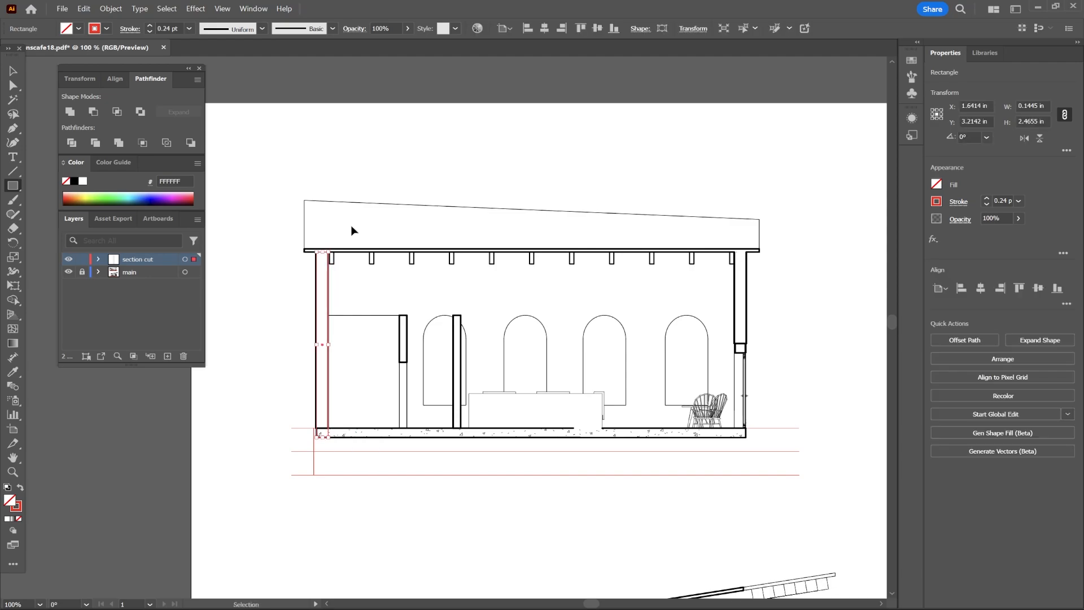
Remove the stroke from the rectangle over the upper section's left wall.
key(ctrl+plus)
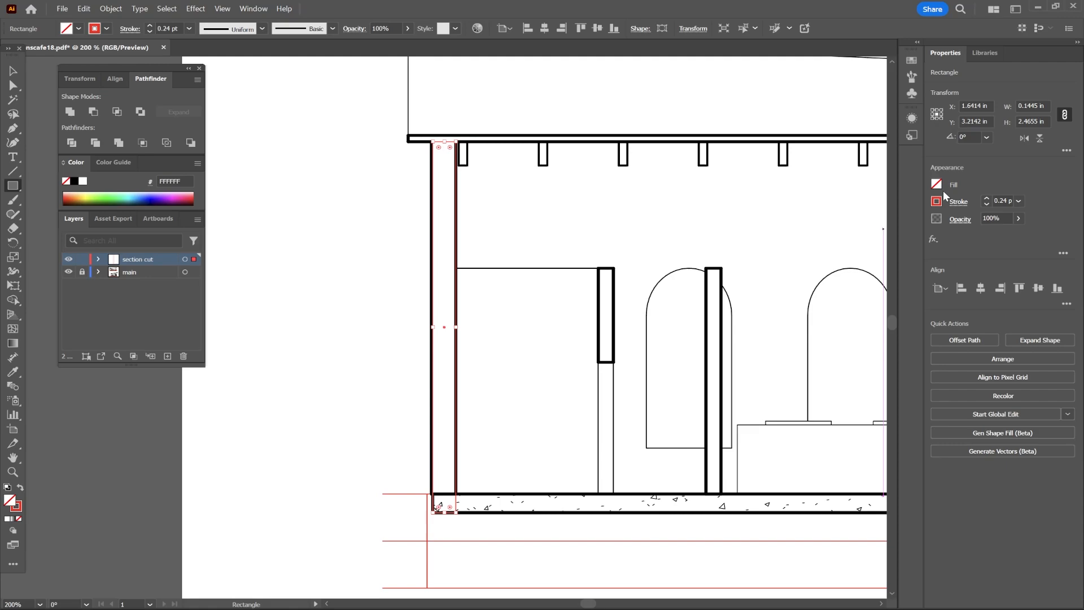
click(13, 72)
click(298, 150)
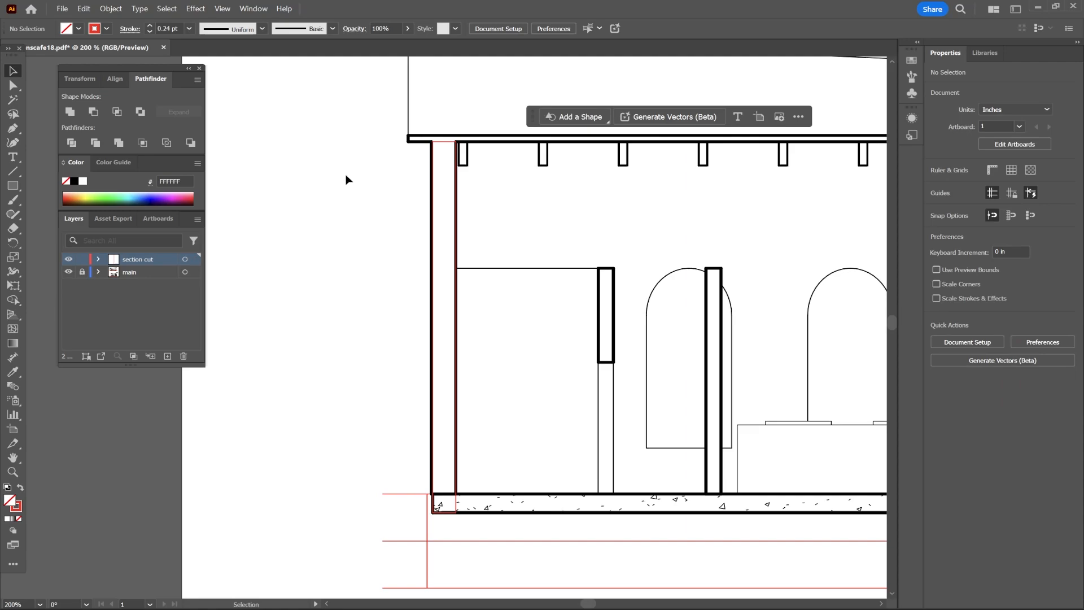
click(447, 143)
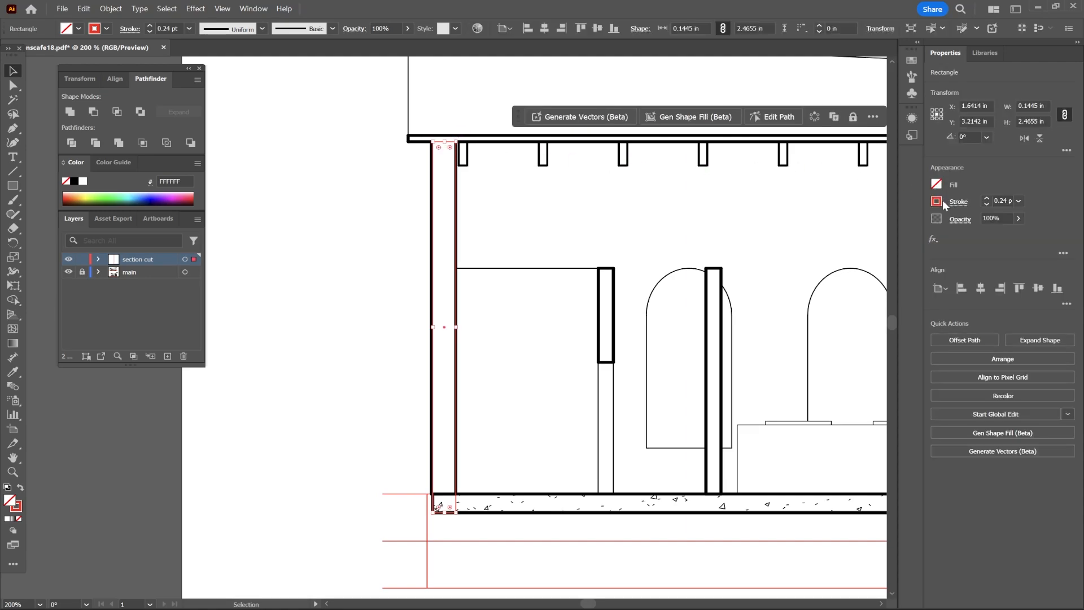
click(938, 202)
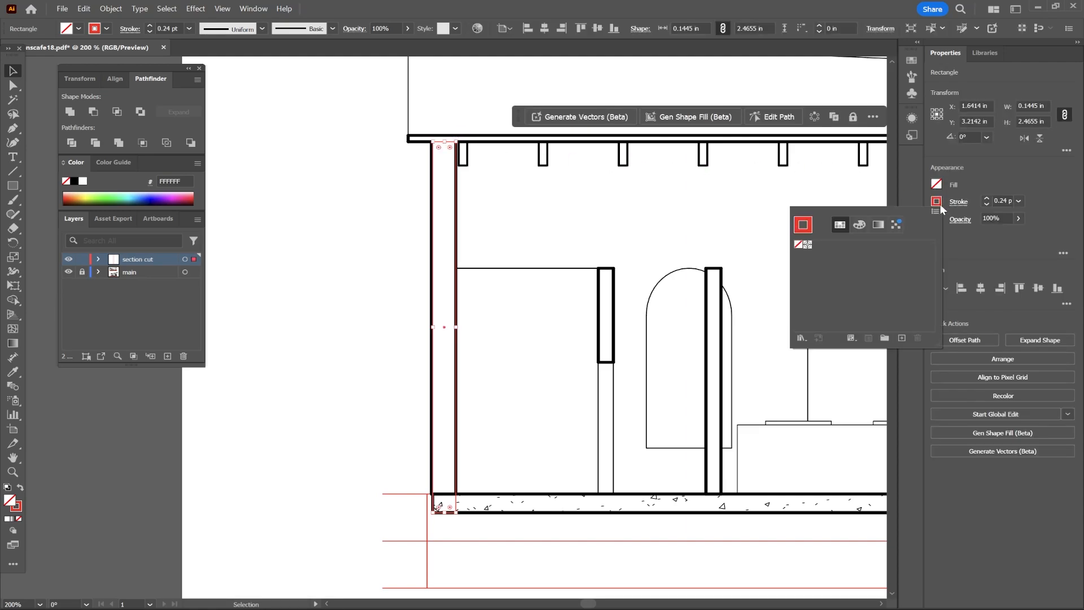
click(800, 247)
click(375, 216)
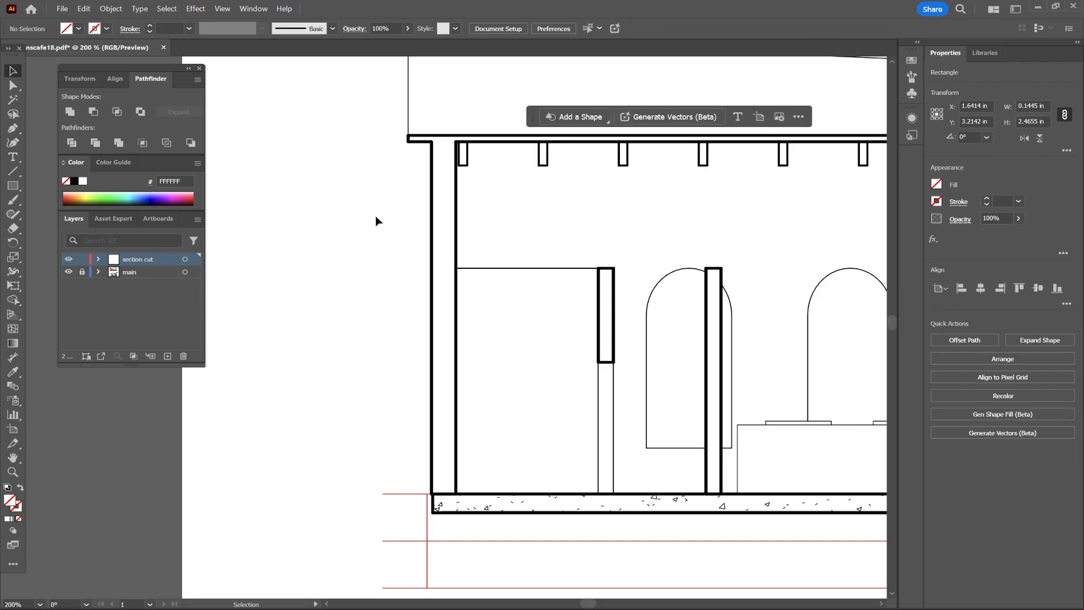
Fill the left wall rectangle with solid black.
click(435, 158)
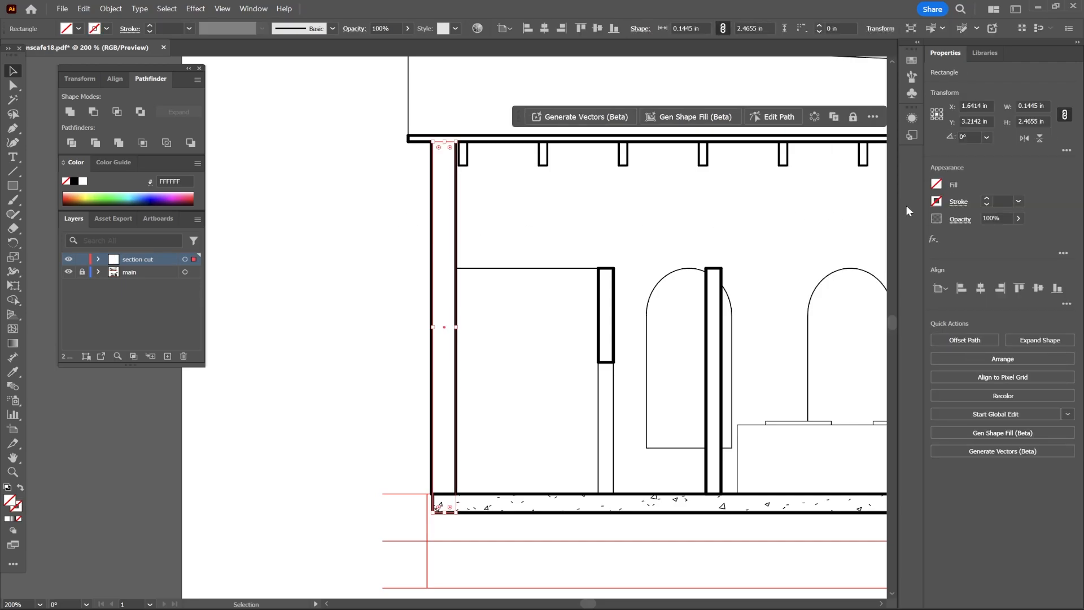
click(939, 188)
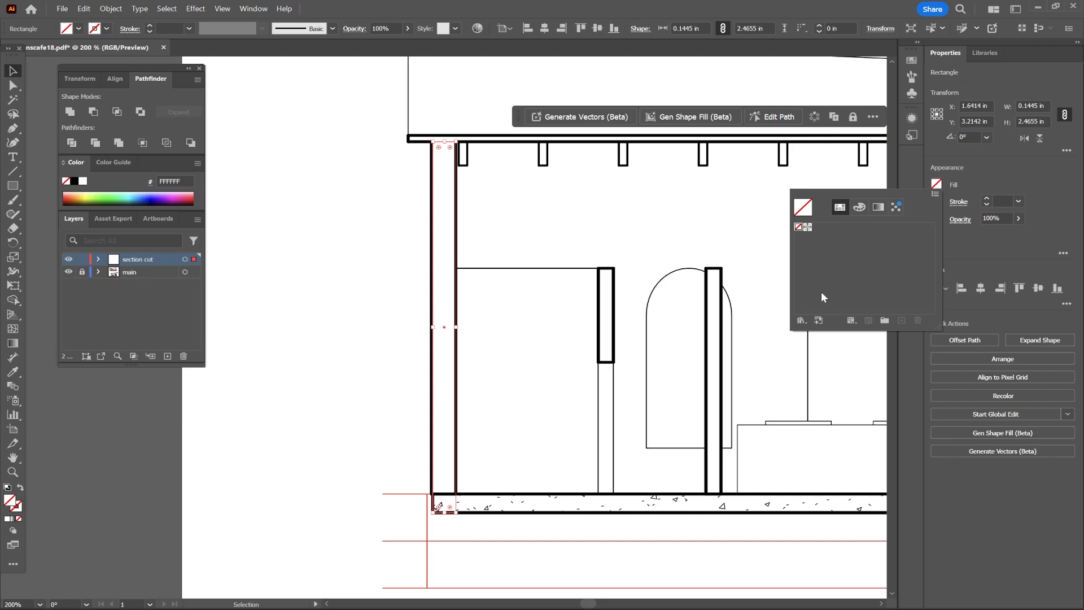
click(800, 320)
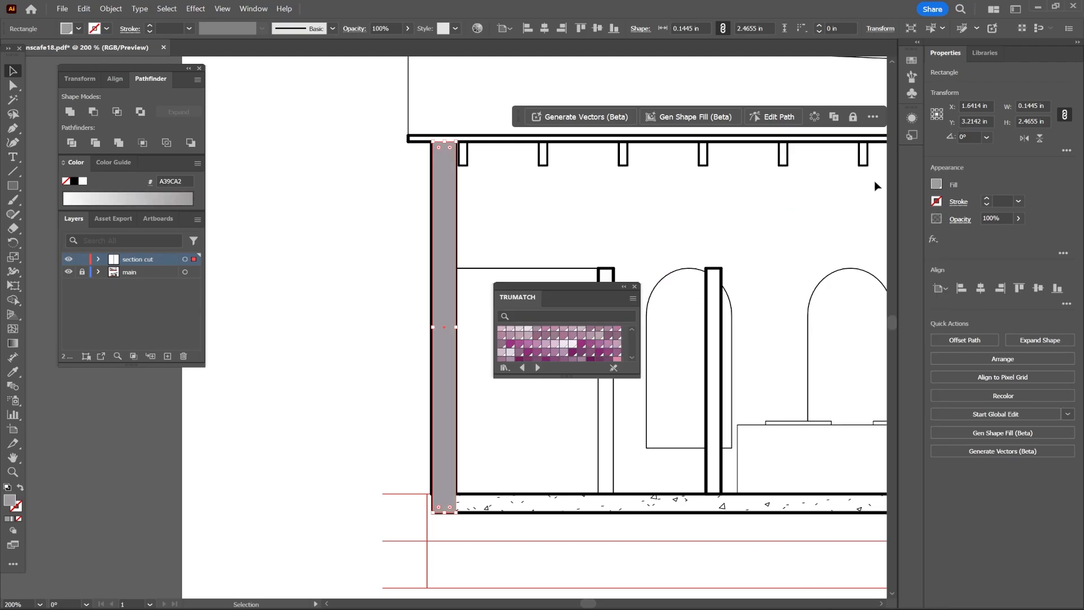
click(936, 183)
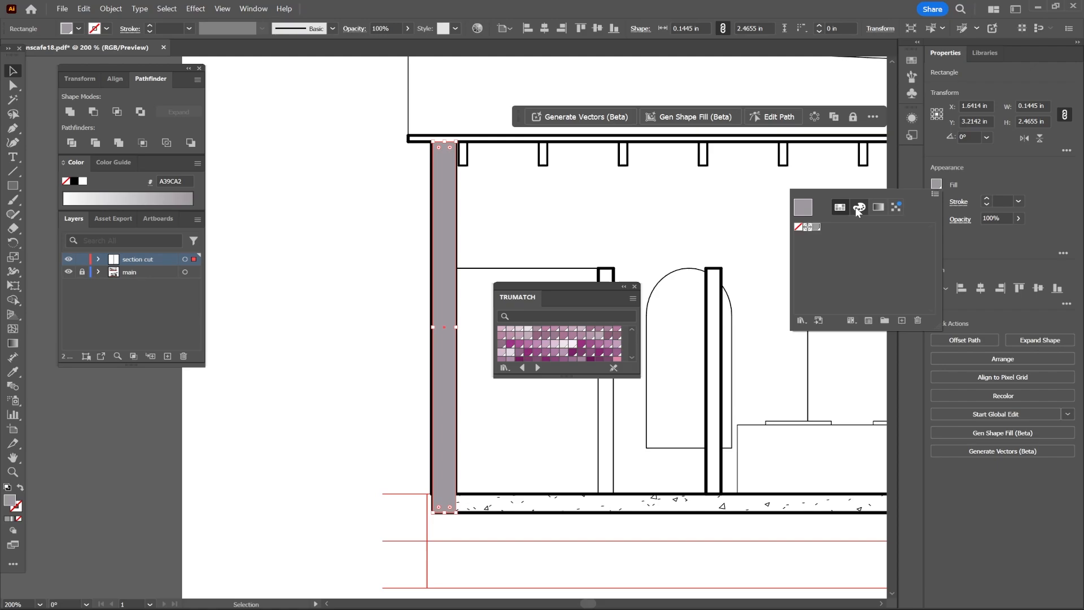
click(858, 208)
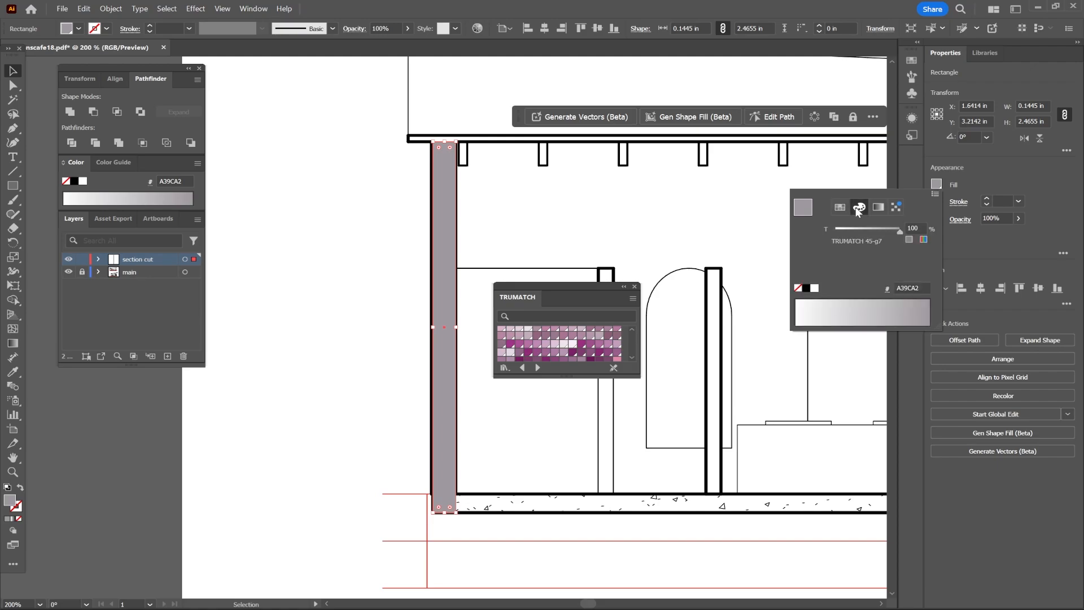
click(806, 288)
click(585, 531)
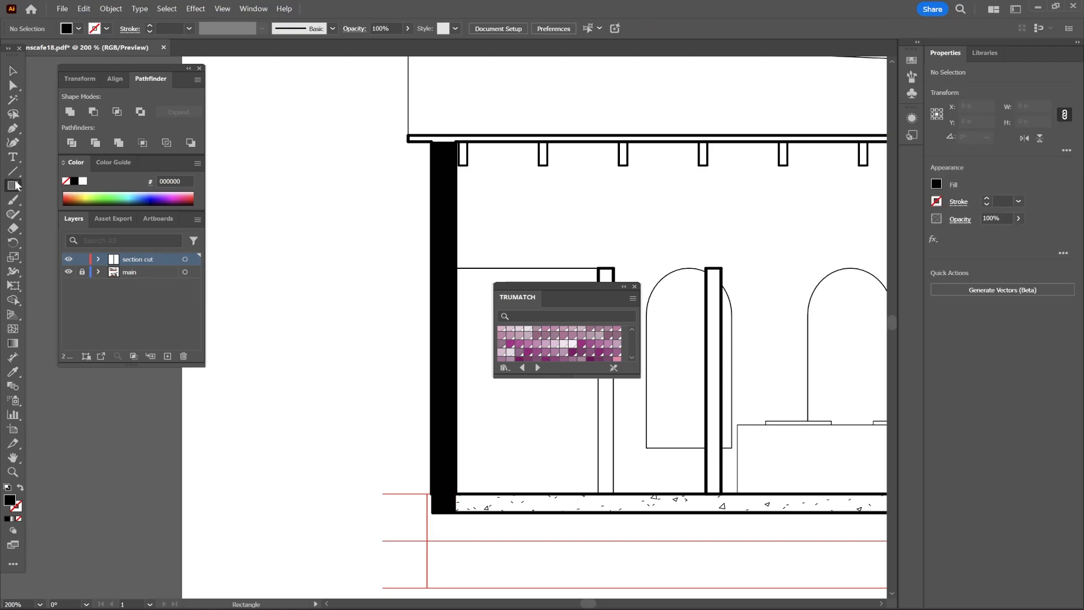
Draw black-filled rectangles over the upper section's floor slab, interior piers and roof beams.
key(m)
scroll(589, 605, left, 3)
drag(359, 501, 884, 497)
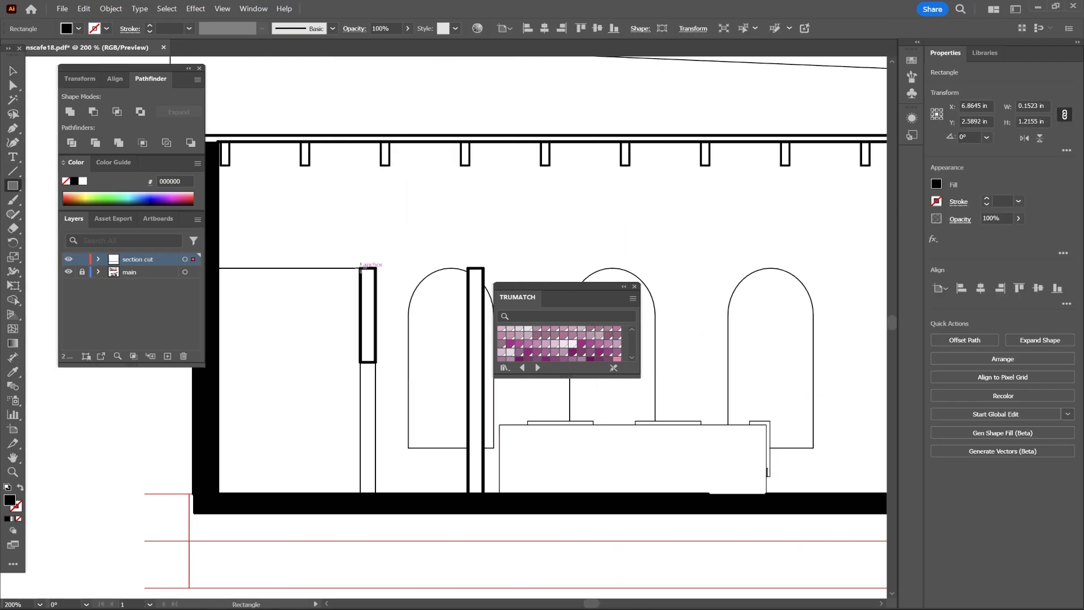
drag(374, 263, 361, 362)
drag(437, 301, 455, 348)
drag(571, 286, 364, 184)
drag(568, 348, 549, 300)
drag(624, 602, 627, 601)
drag(698, 348, 679, 301)
drag(566, 348, 546, 300)
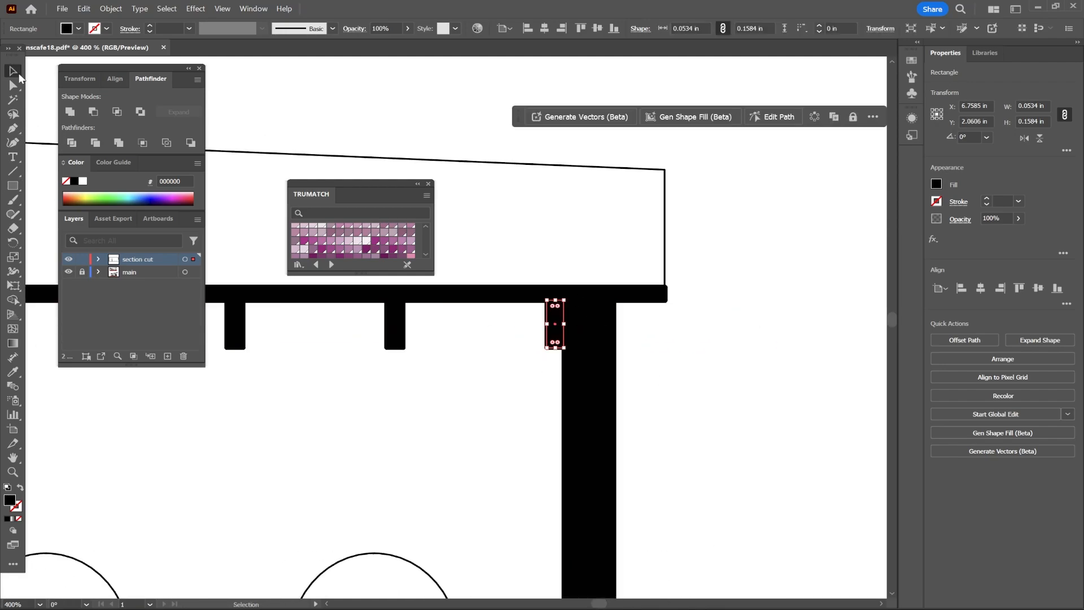
Draw black-filled rectangles over the lower section's right wall, floor slab and left wall segments.
scroll(533, 338, down, 4)
drag(672, 298, 686, 496)
drag(381, 496, 686, 507)
drag(392, 358, 484, 431)
drag(387, 322, 491, 356)
drag(421, 307, 455, 322)
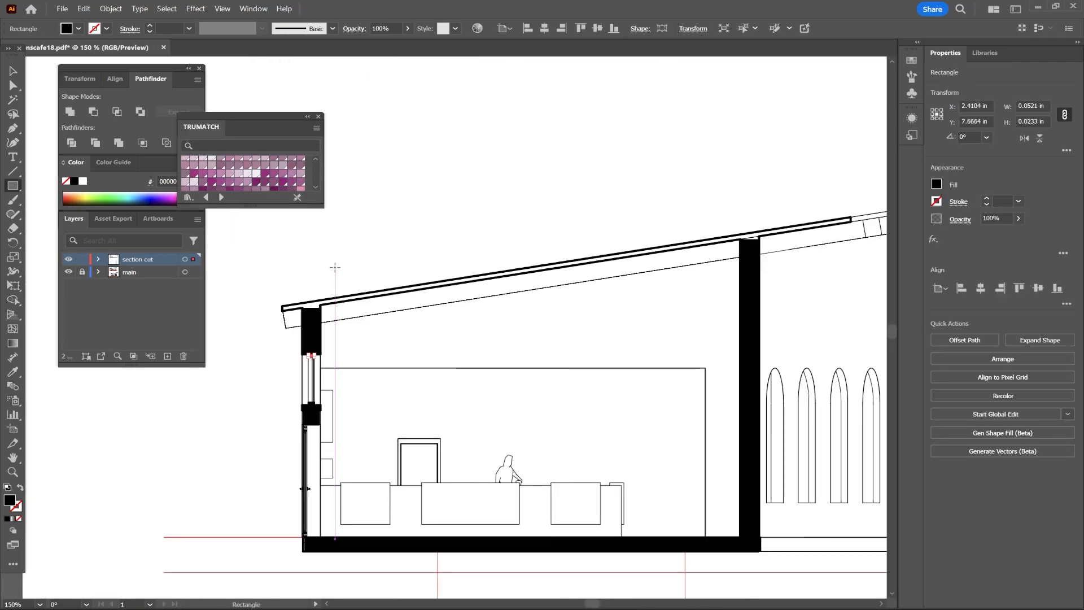
Draw a thin rectangle about 2.9 × 0.05 in and move it onto the lower section's sloped roof.
mouse_move(273, 232)
mouse_down()
mouse_move(325, 249)
mouse_move(622, 236)
mouse_up()
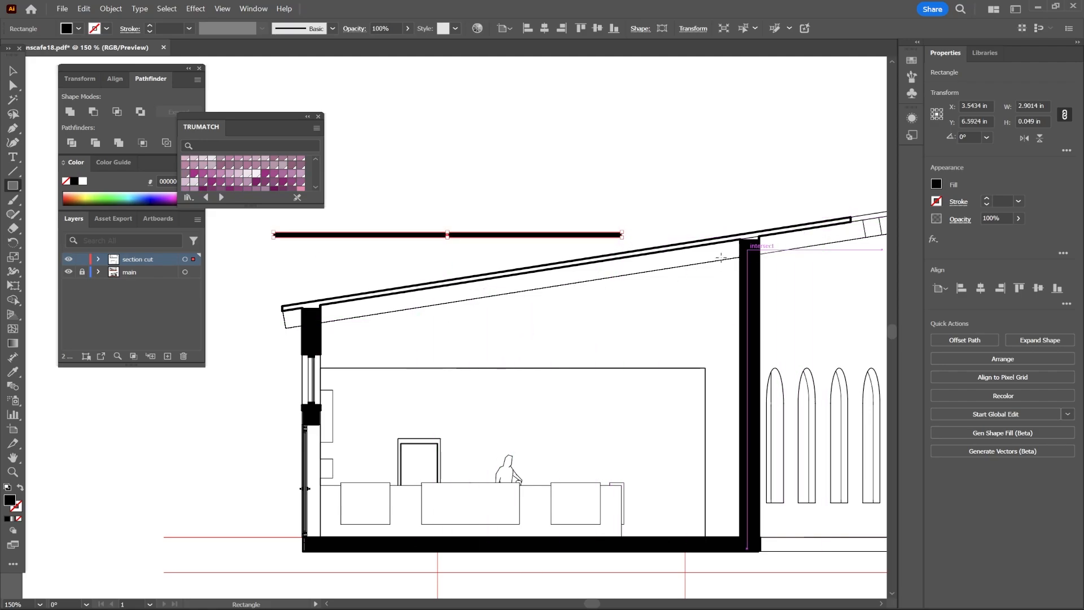
key(a)
drag(278, 235, 371, 161)
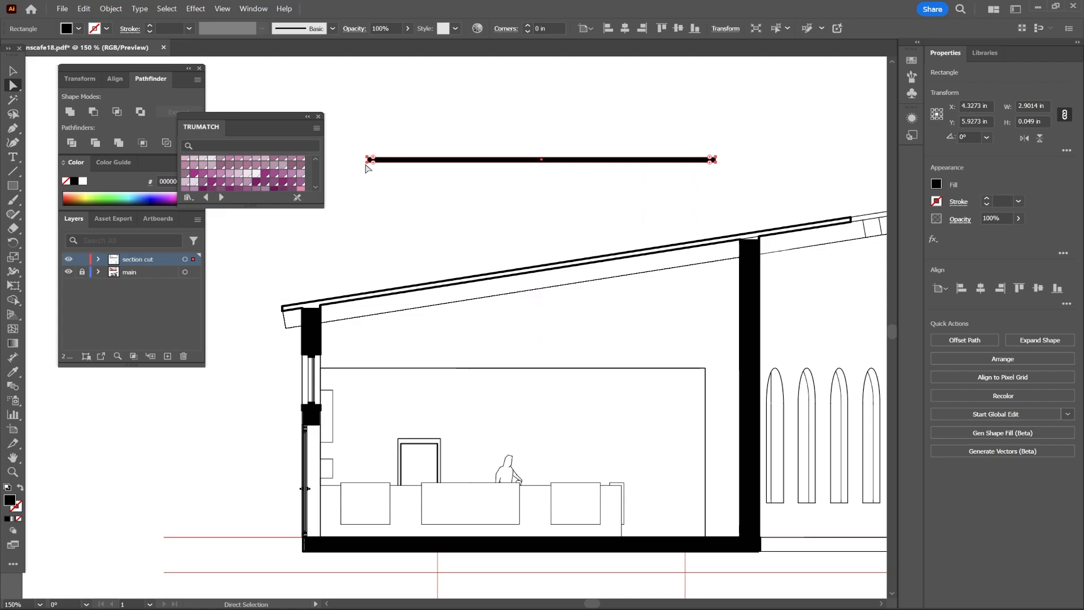
click(12, 70)
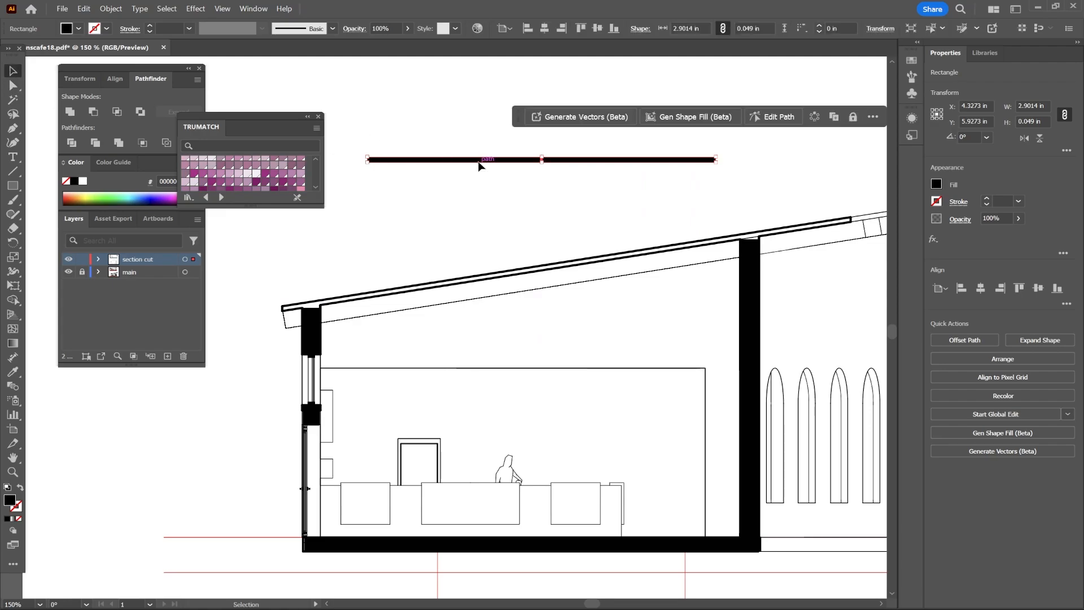
drag(480, 165, 418, 277)
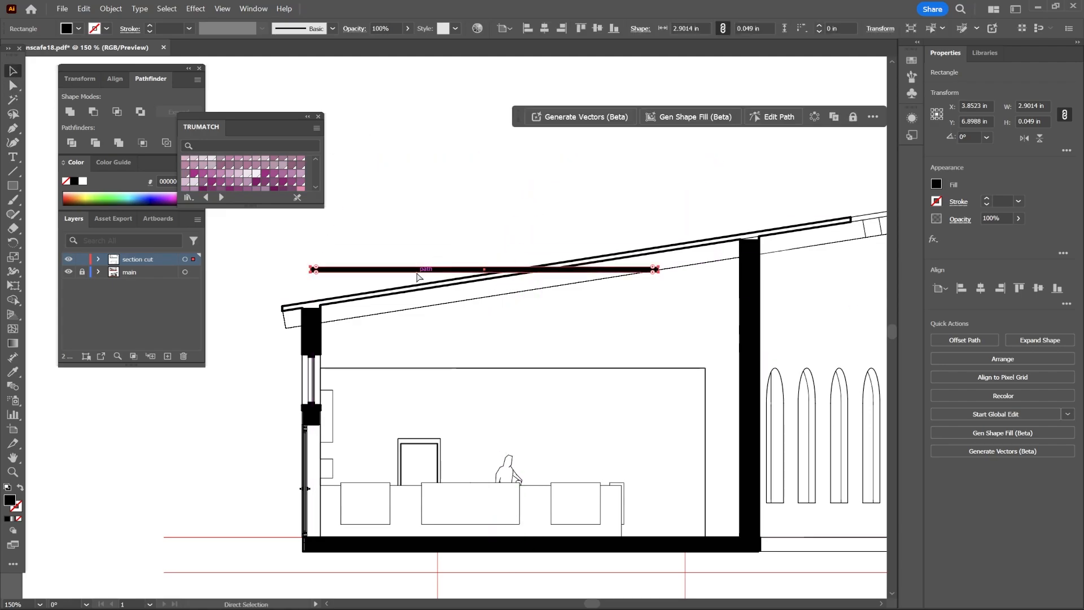
Drag the roof rectangle's end anchors so the slab follows the roof slope from eave to ridge.
key(ctrl+=)
scroll(621, 508, down, 1)
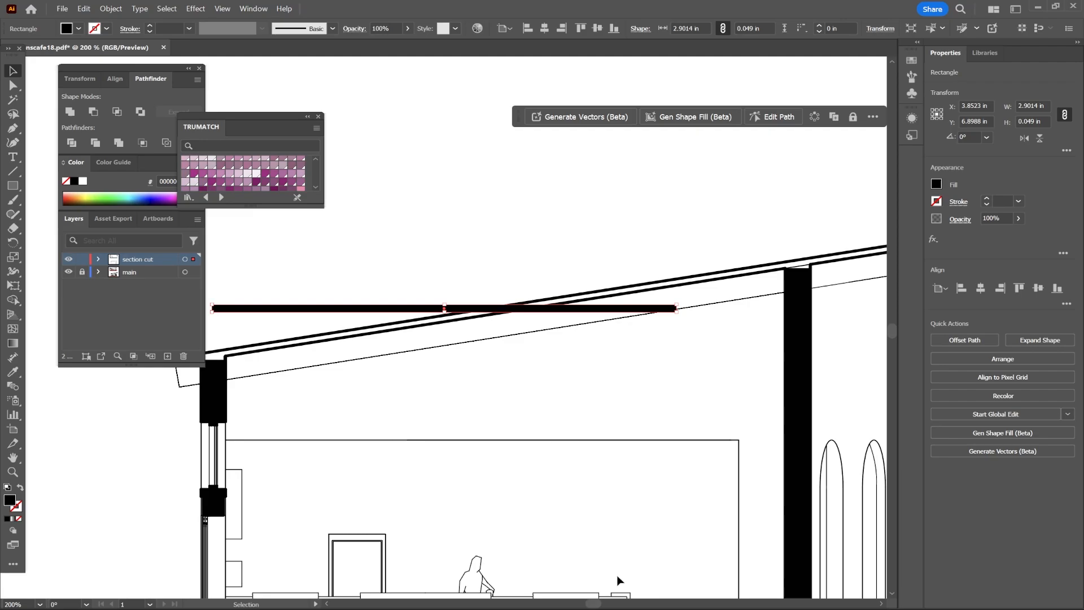
click(12, 84)
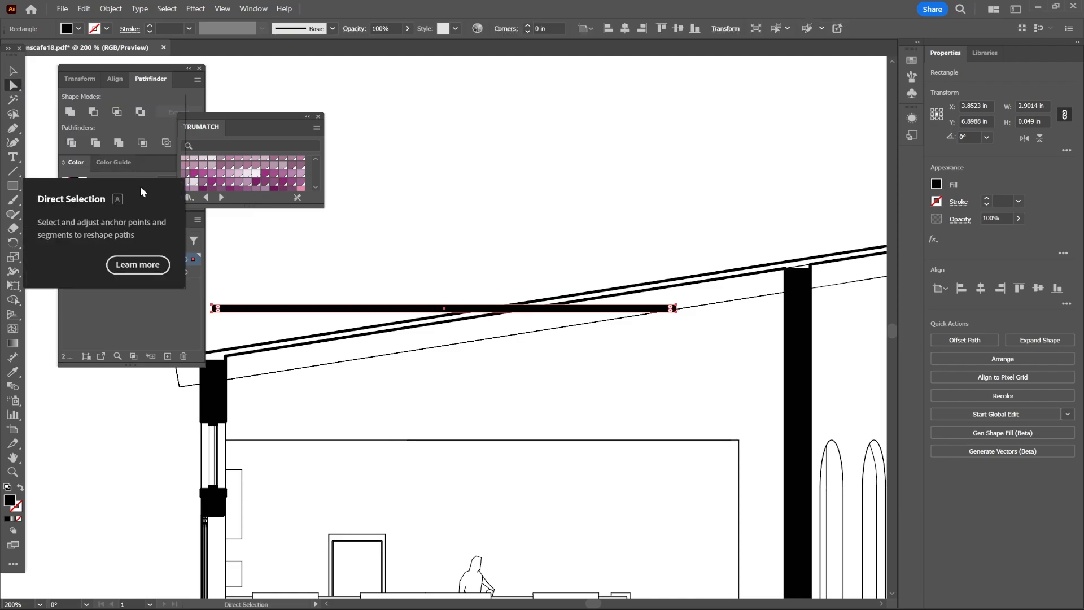
drag(598, 603, 596, 603)
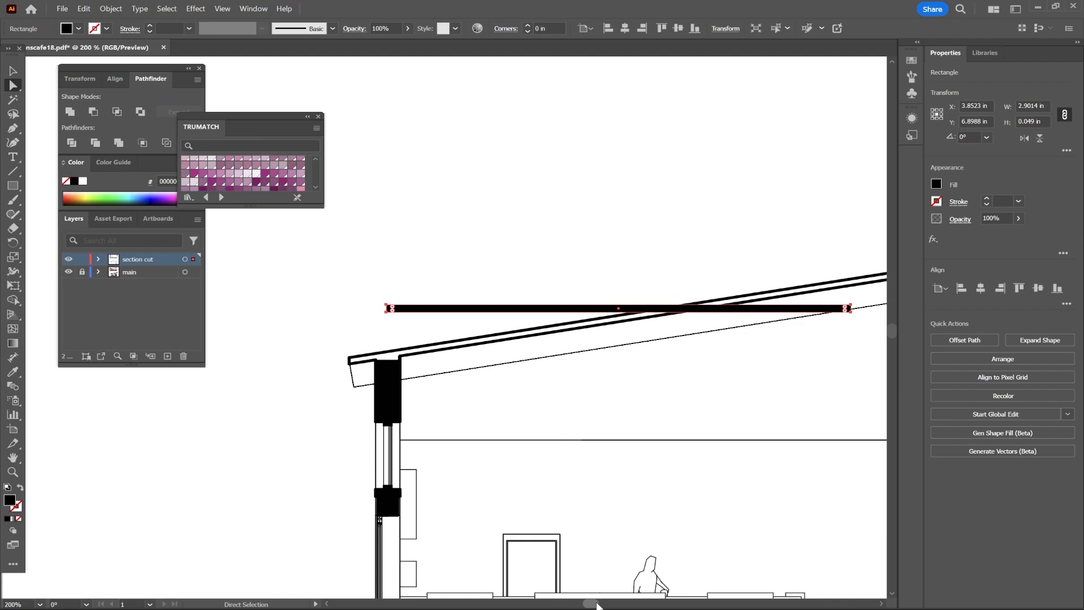
click(389, 316)
drag(389, 316, 347, 365)
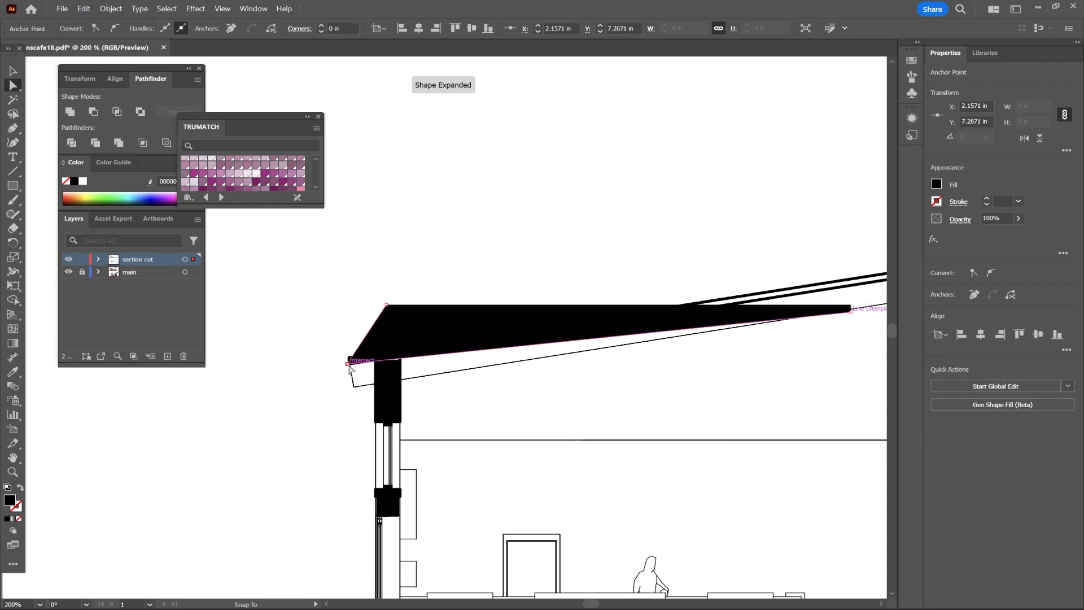
drag(389, 307, 350, 361)
click(460, 319)
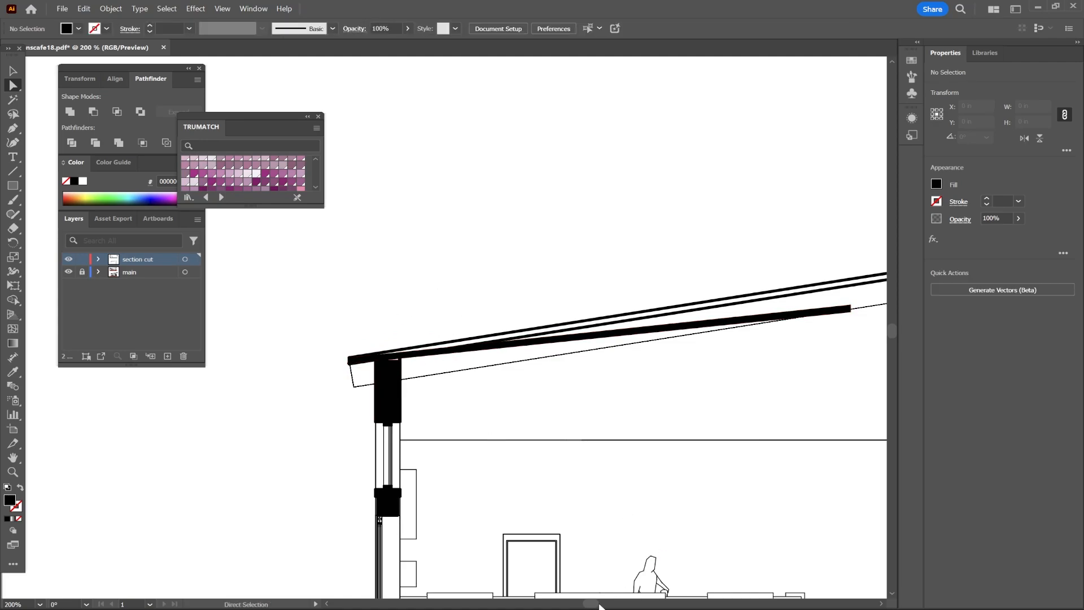
drag(598, 605, 605, 604)
drag(430, 309, 665, 243)
click(395, 366)
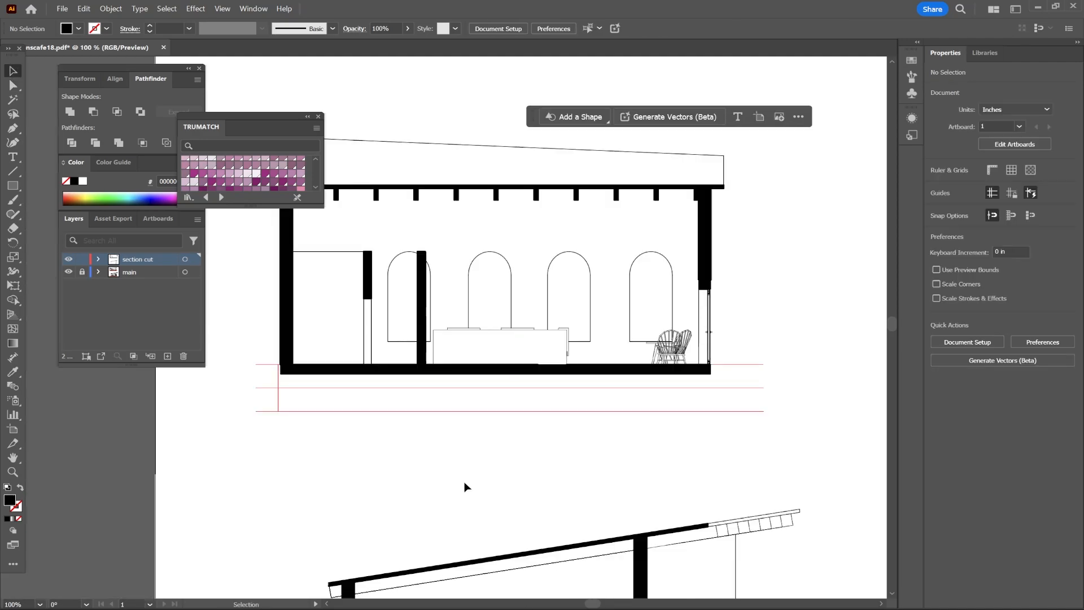
Unlock the main layer and lock the section cut layer.
scroll(464, 487, down, 5)
scroll(516, 500, up, 4)
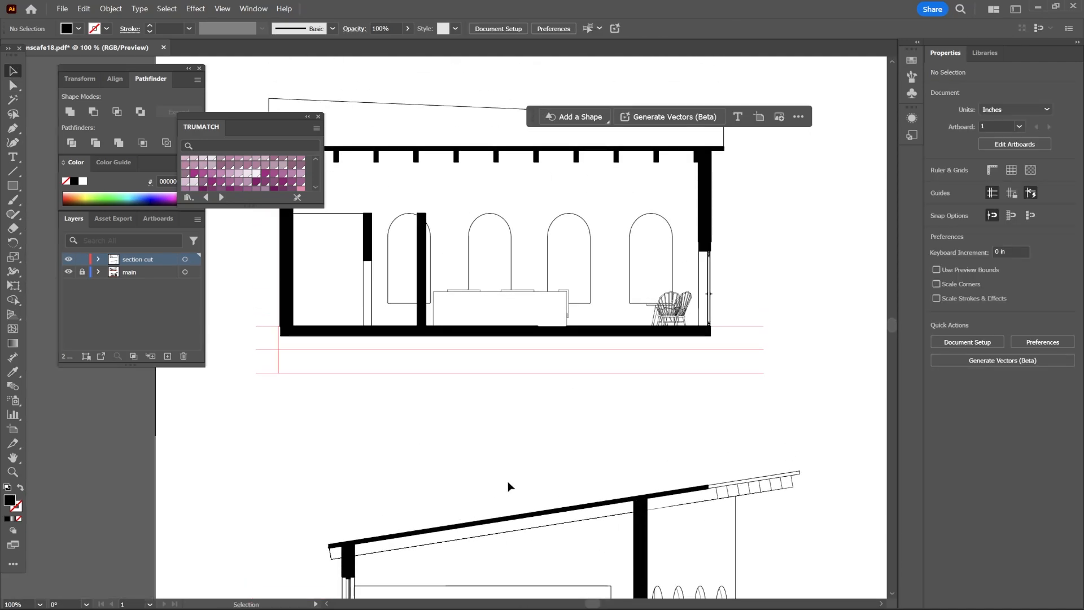
scroll(489, 492, up, 2)
scroll(474, 491, up, 1)
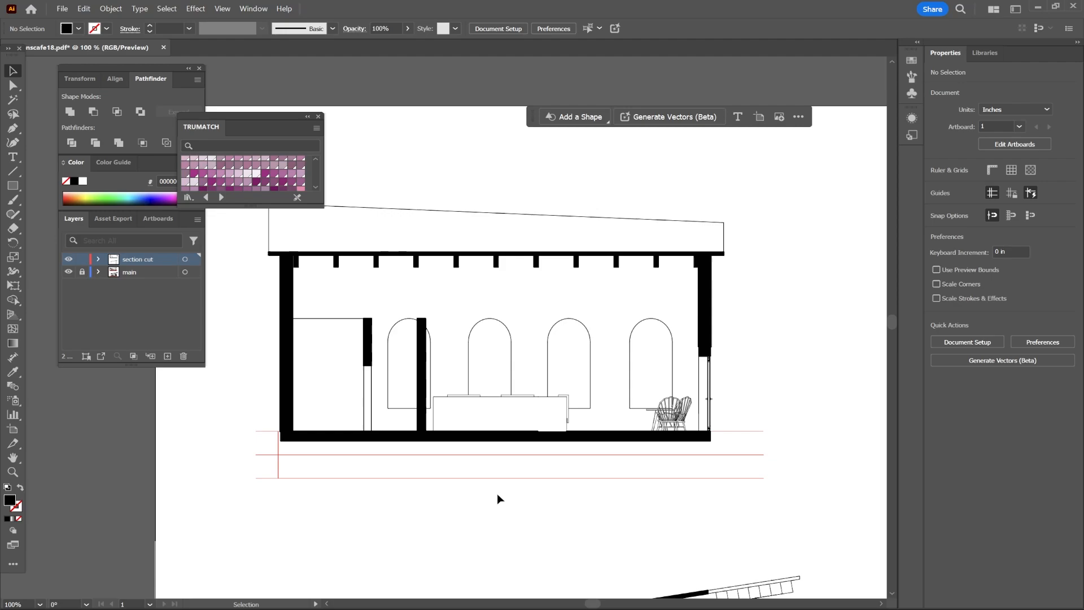
click(82, 273)
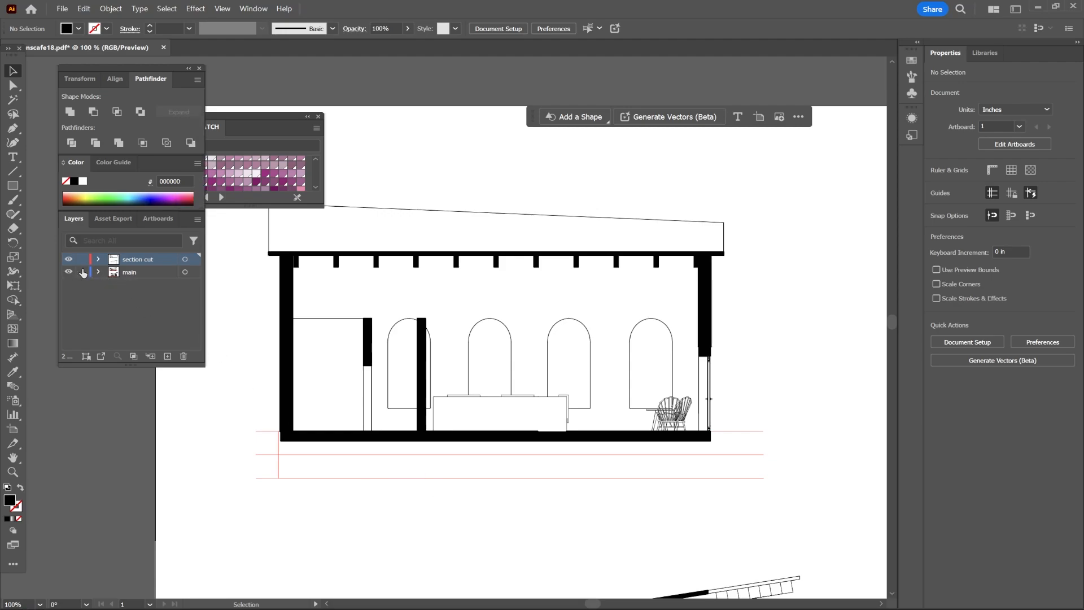
scroll(271, 307, up, 2)
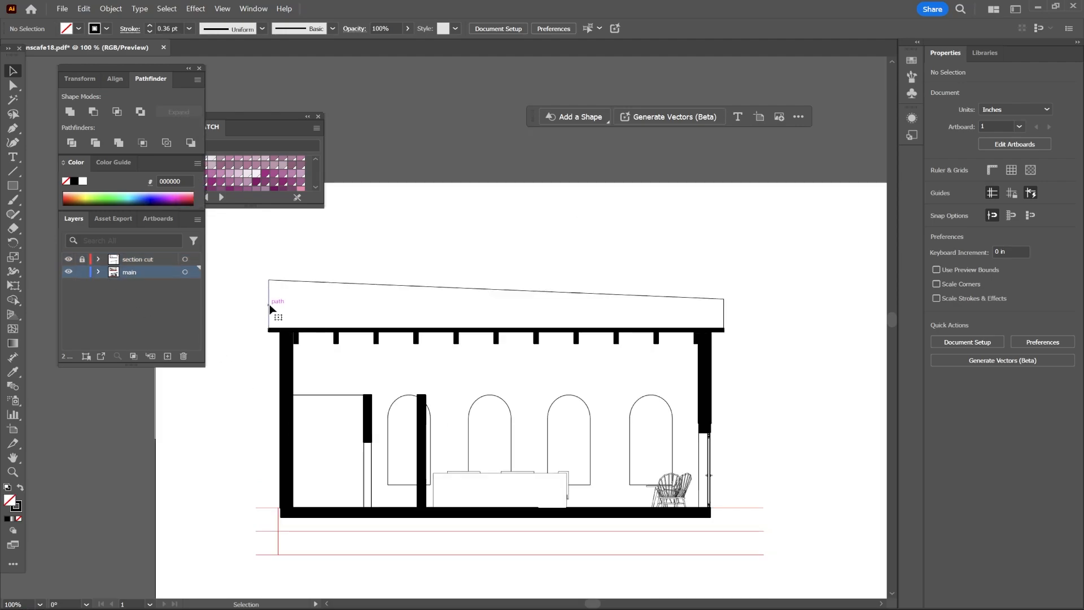
Select the upper roof outline's left edge and top line and join them into one path.
click(270, 305)
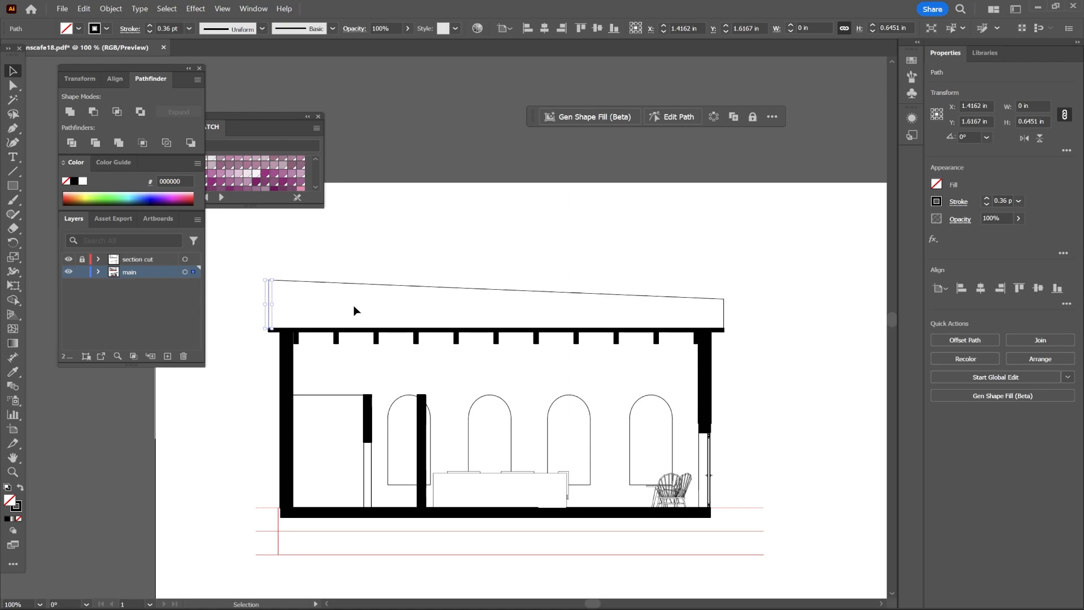
shift+click(460, 290)
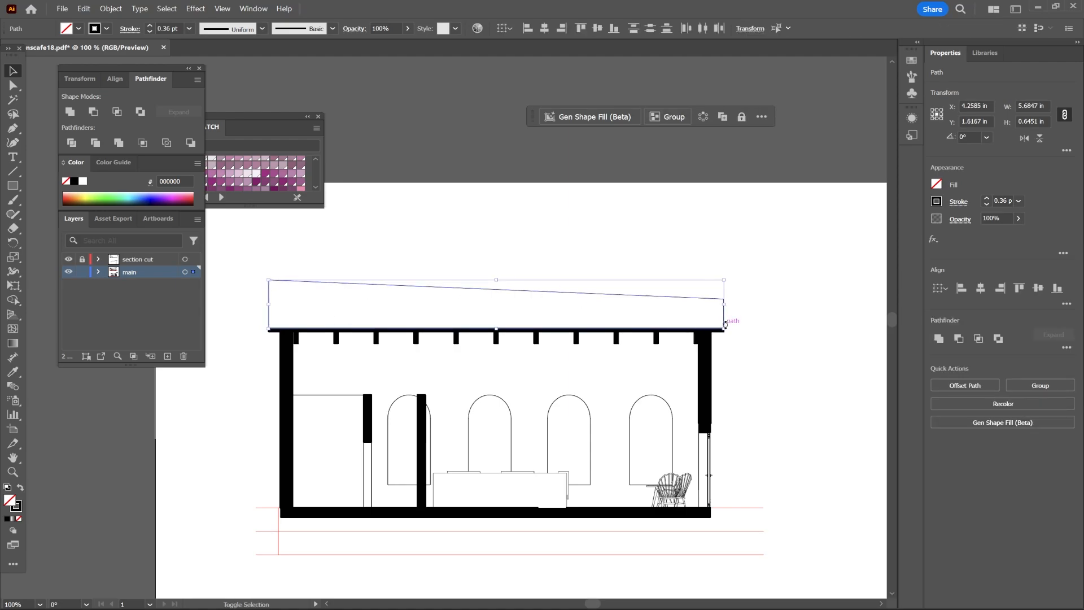
right_click(549, 314)
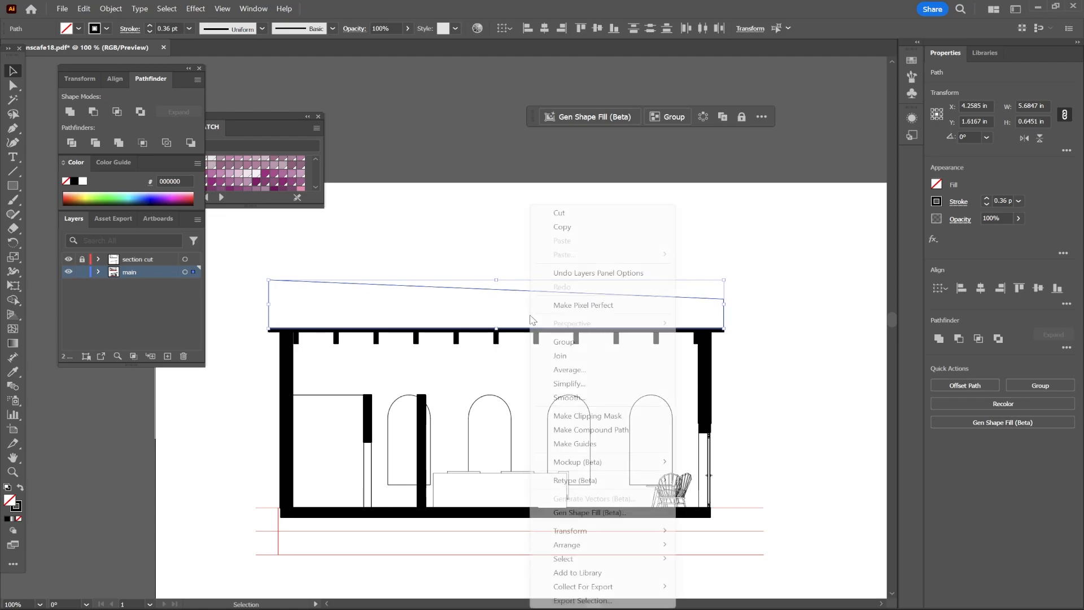
click(581, 358)
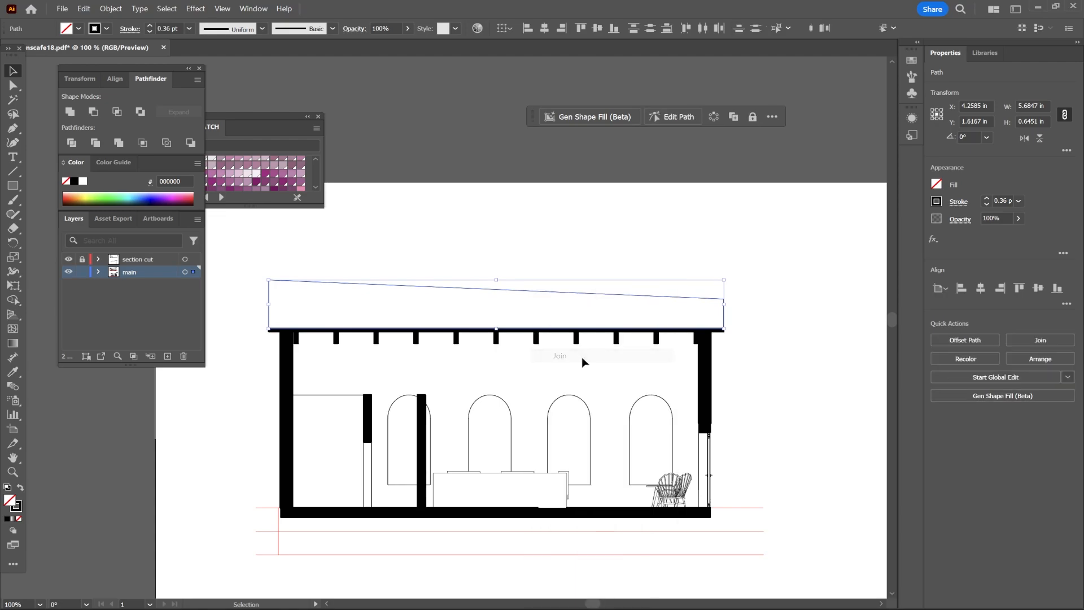
Set the joined roof path's stroke weight to 0.75 pt.
click(1018, 201)
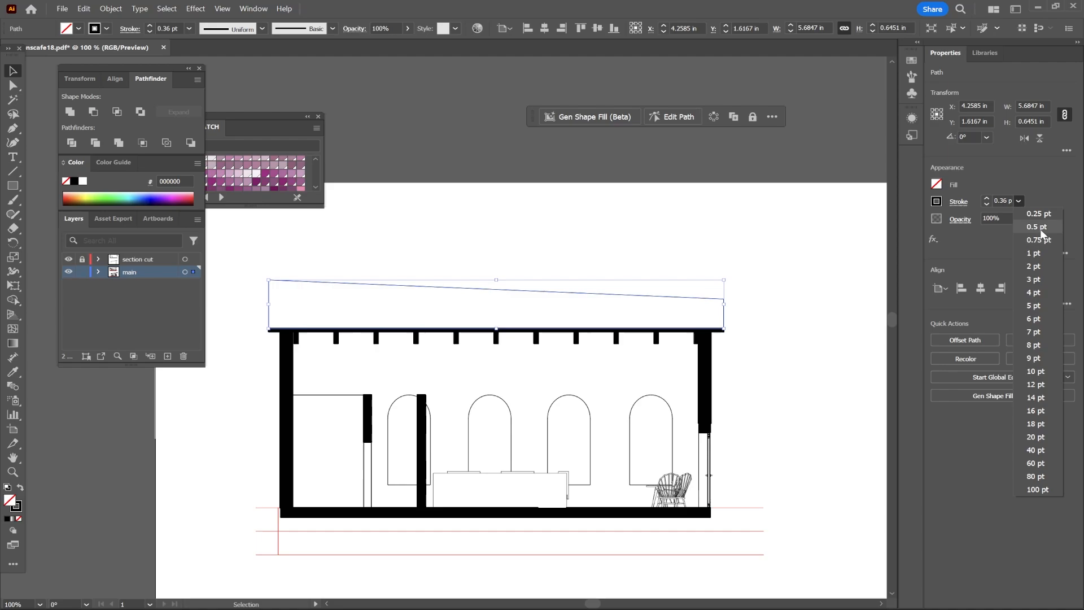
click(1056, 241)
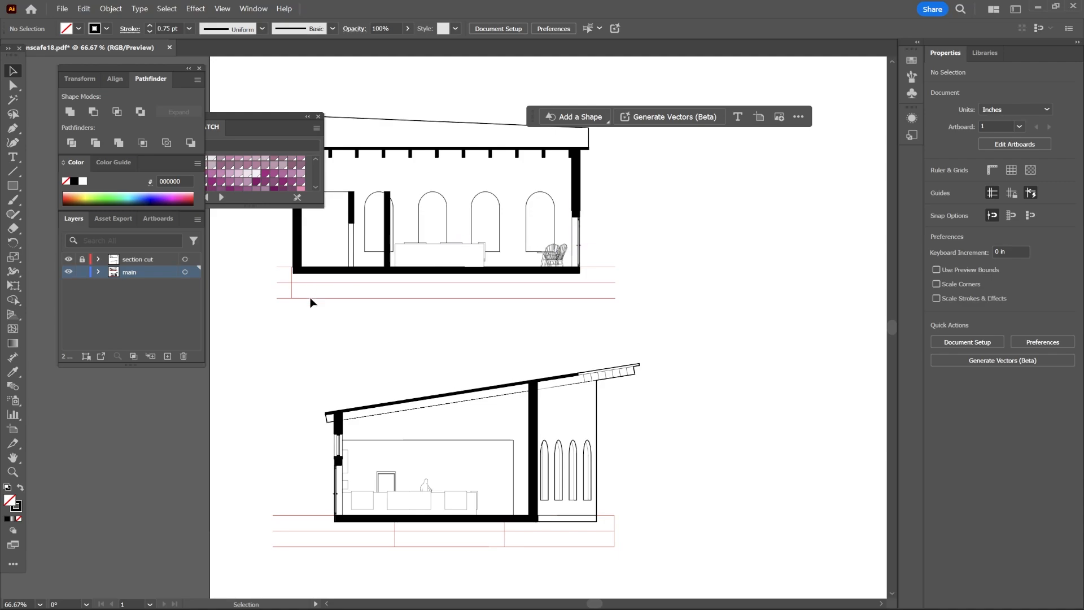
scroll(554, 319, up, 1)
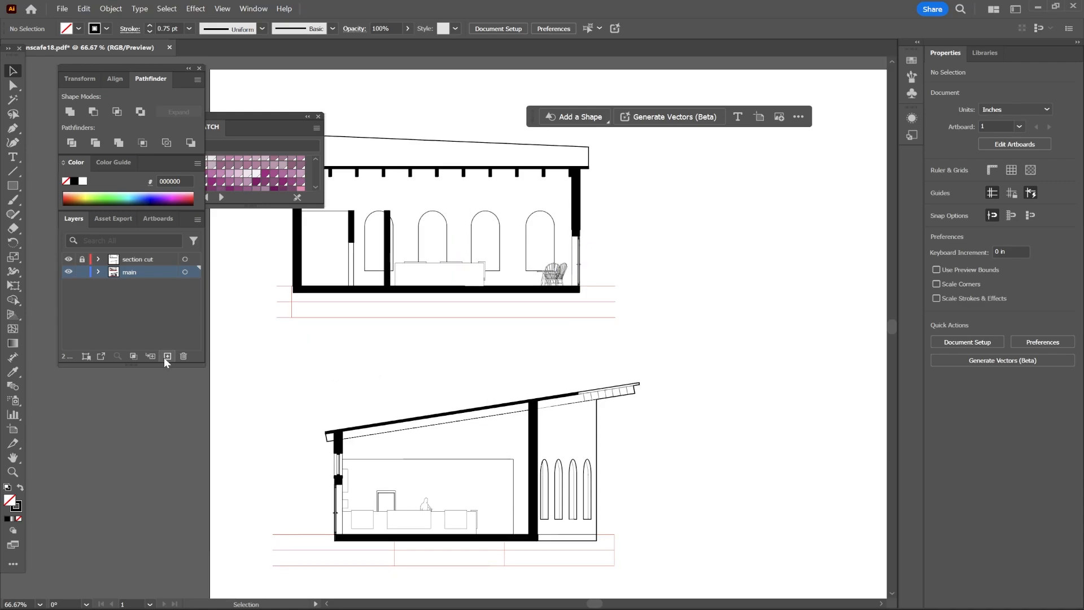
Add a new layer and name it ground.
click(167, 357)
double_click(143, 272)
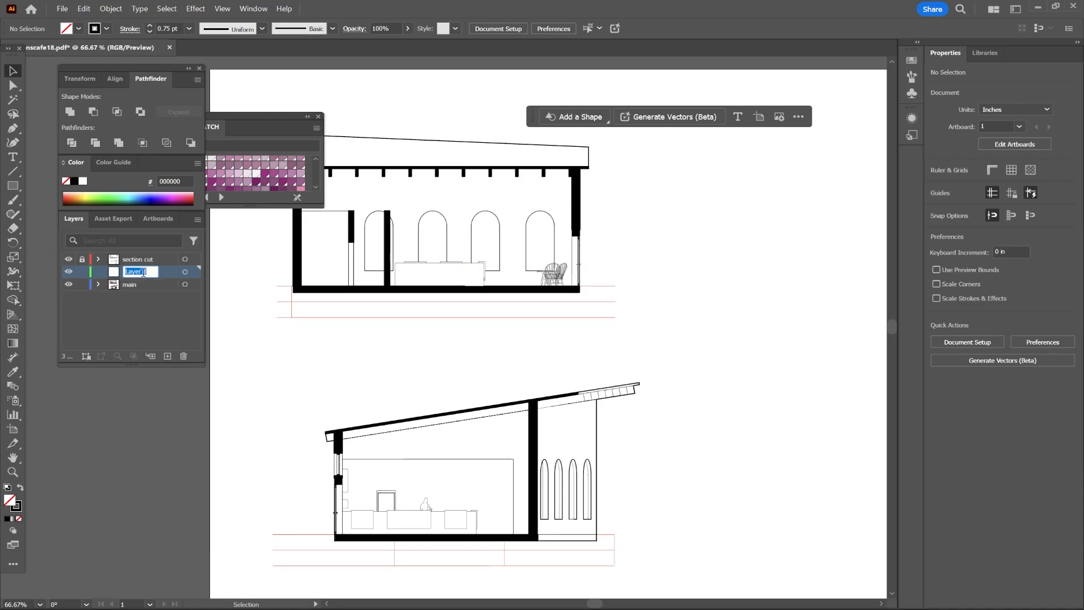
text(ground)
key(Return)
Draw a rectangle about 6.34 × 0.63 in beneath the upper section's floor slab.
click(12, 187)
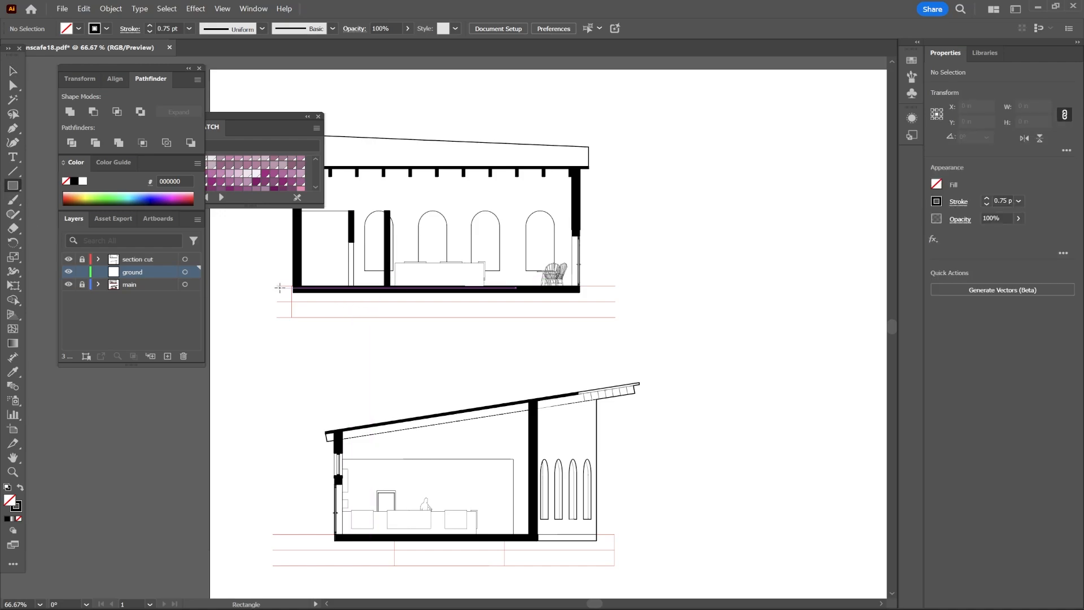
drag(276, 286, 615, 317)
drag(275, 134, 818, 103)
click(797, 155)
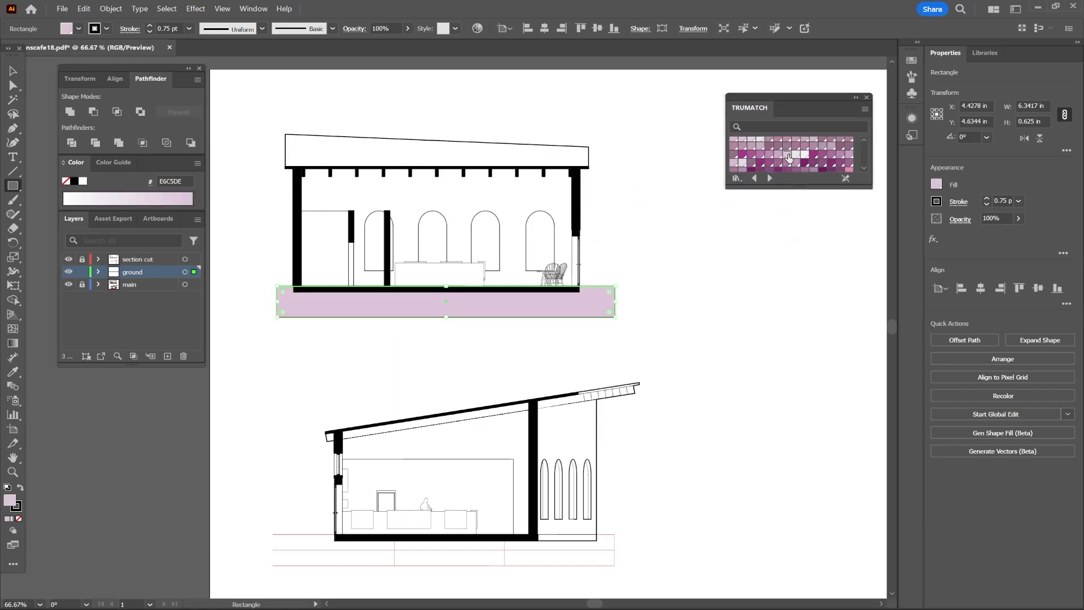
Fill the ground rectangle with a diagonal hatch pattern from the Basic Graphics_Textures library and remove its stroke.
scroll(799, 157, down, 10)
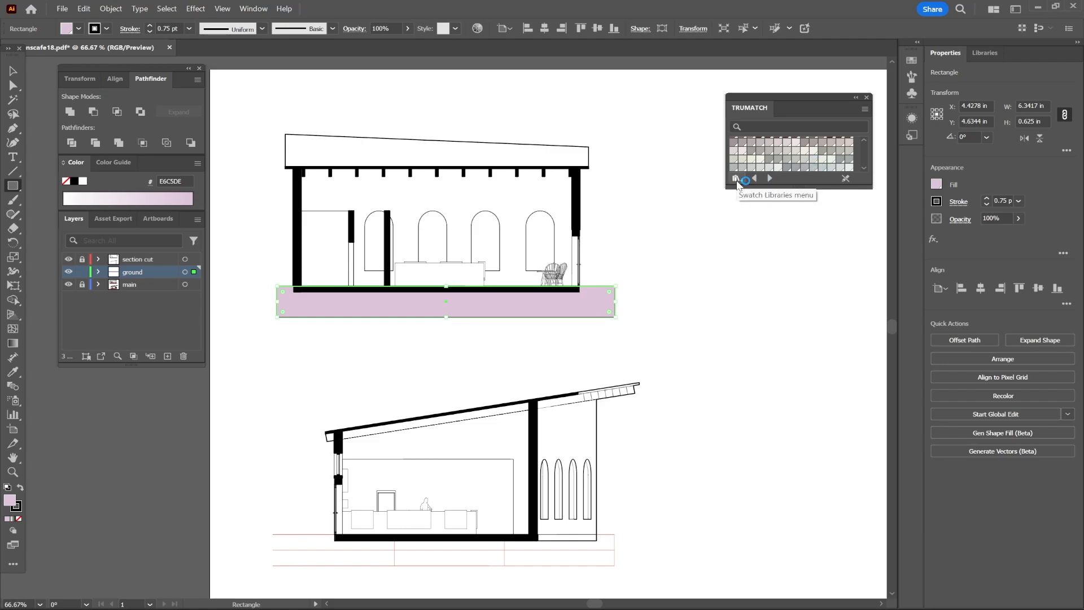
click(736, 179)
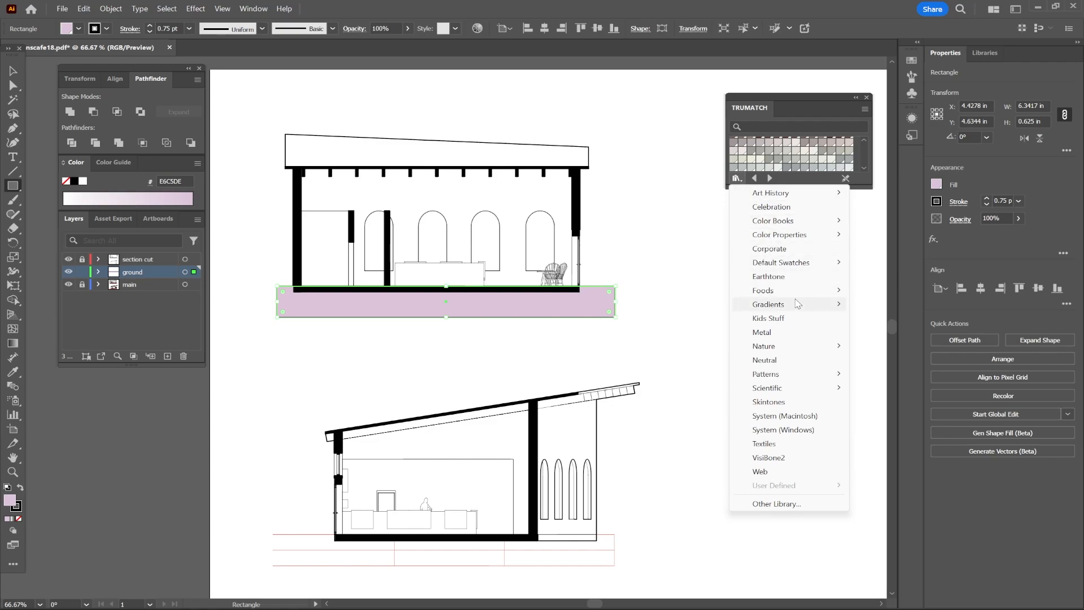
mouse_move(792, 378)
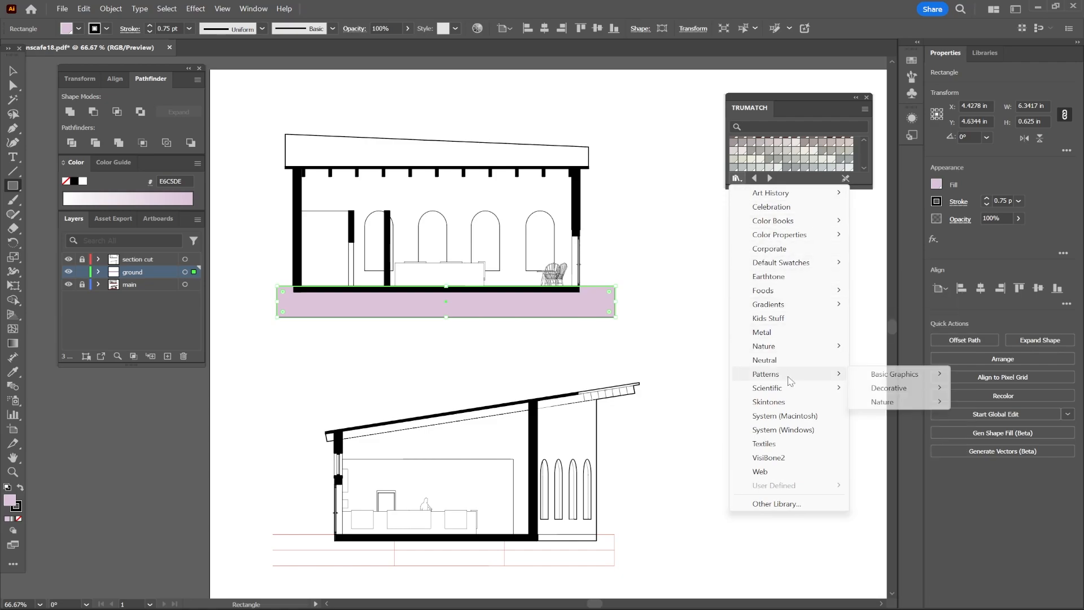
mouse_move(903, 375)
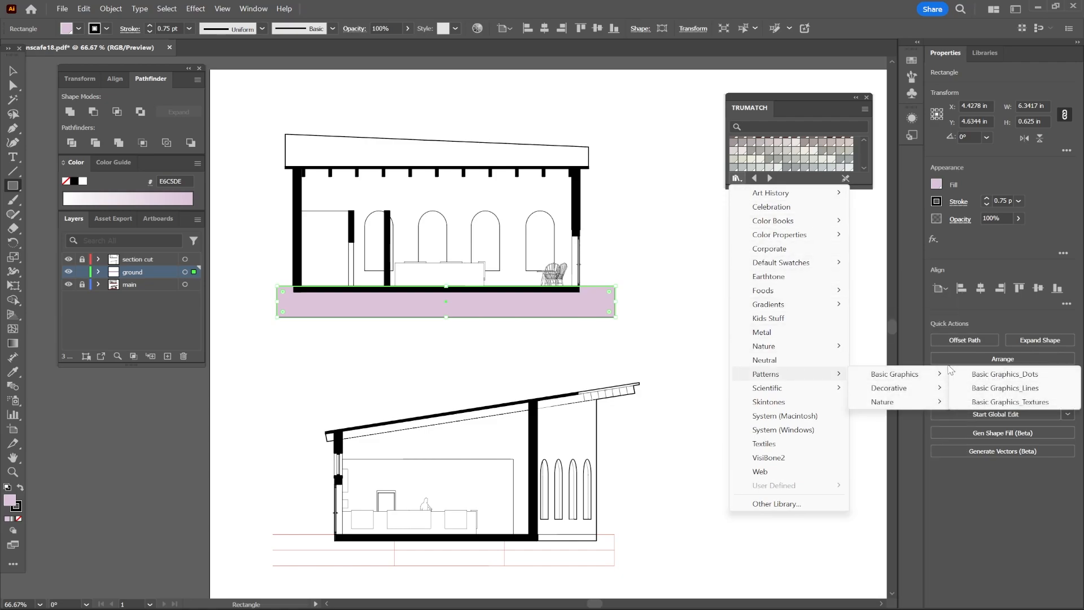
click(987, 403)
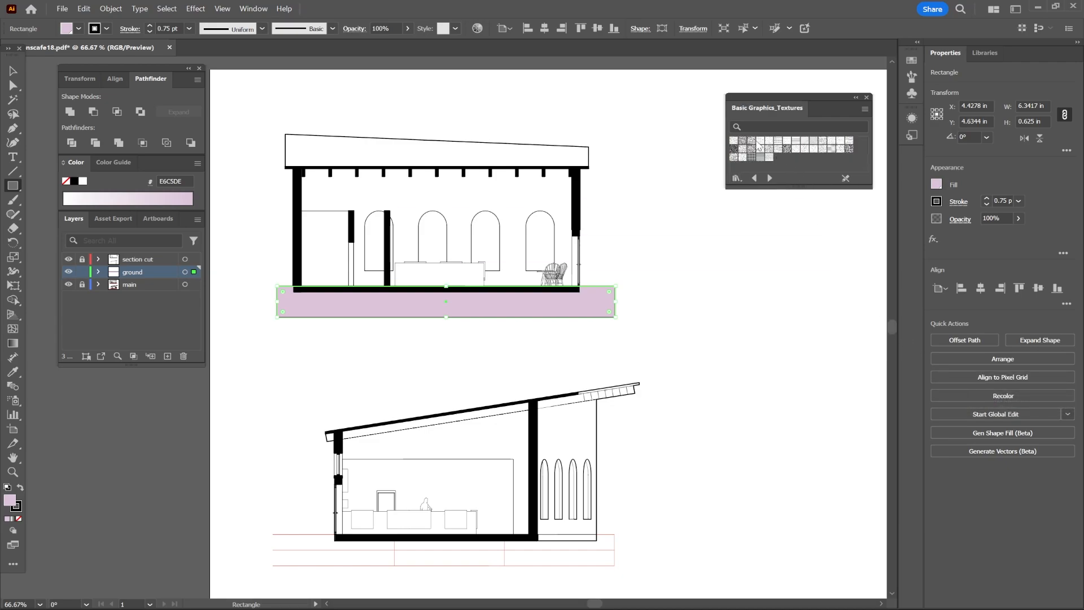
click(752, 141)
click(741, 150)
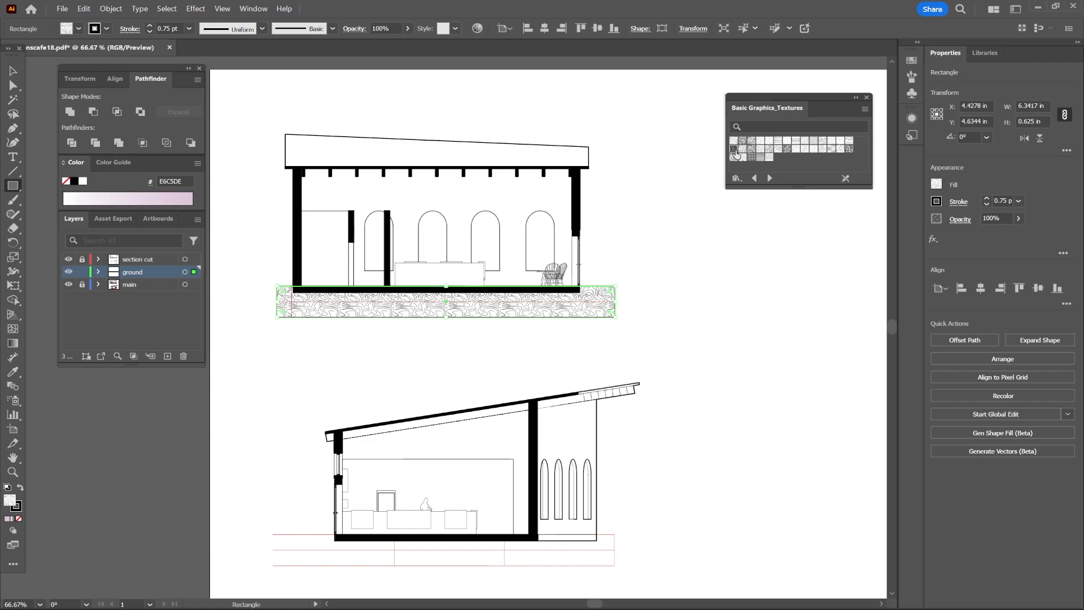
click(734, 150)
click(769, 158)
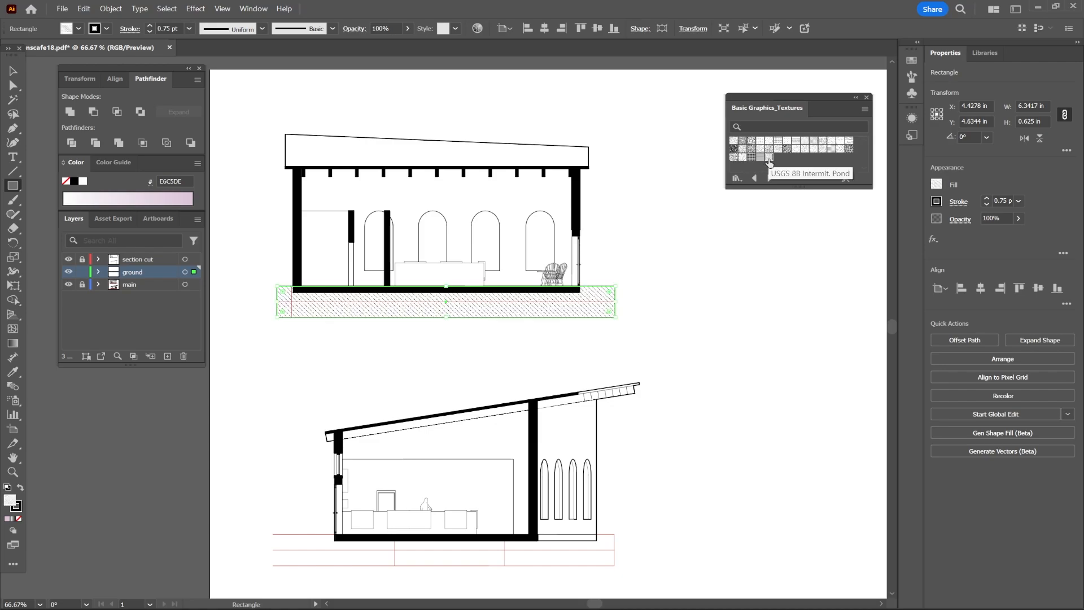
click(936, 184)
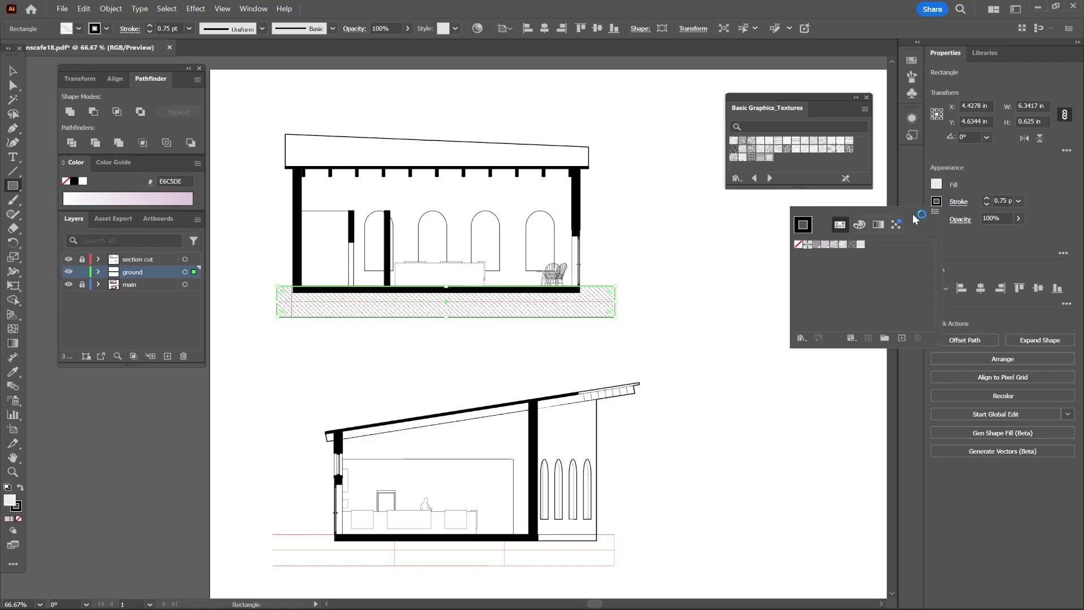
click(799, 247)
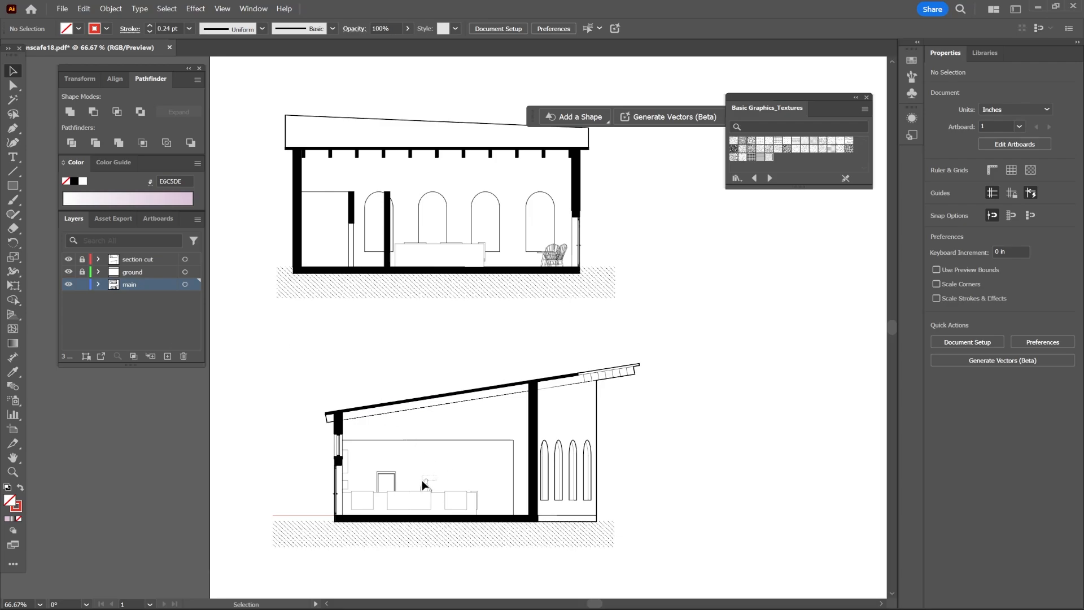
Switch to Adobe Stock and search for silhouette assets.
mouse_move(424, 484)
mouse_down()
mouse_move(415, 493)
mouse_move(431, 477)
mouse_up()
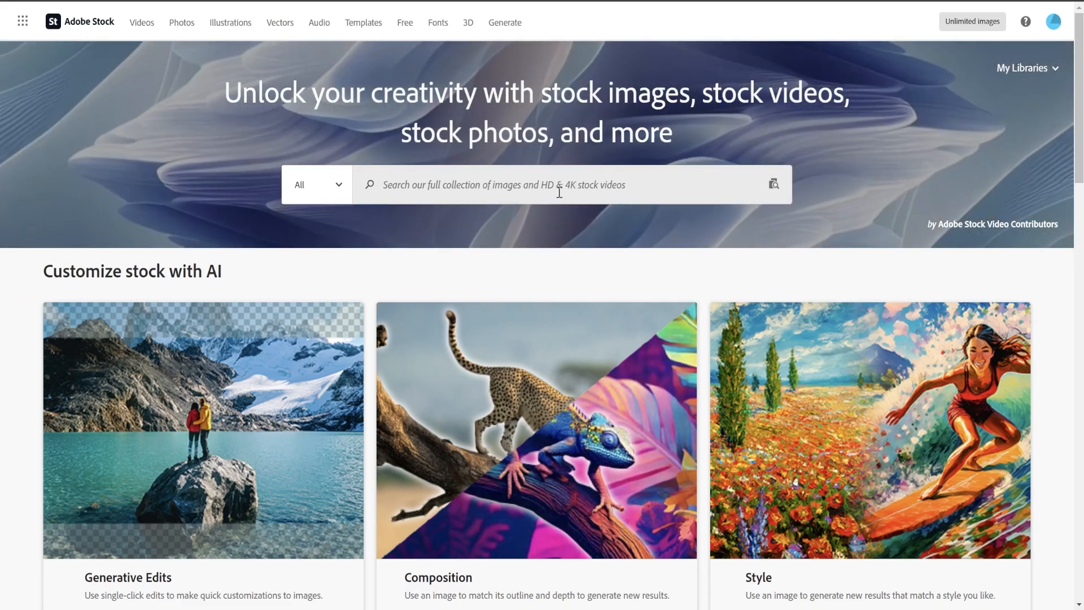
click(559, 190)
text(silhouettes)
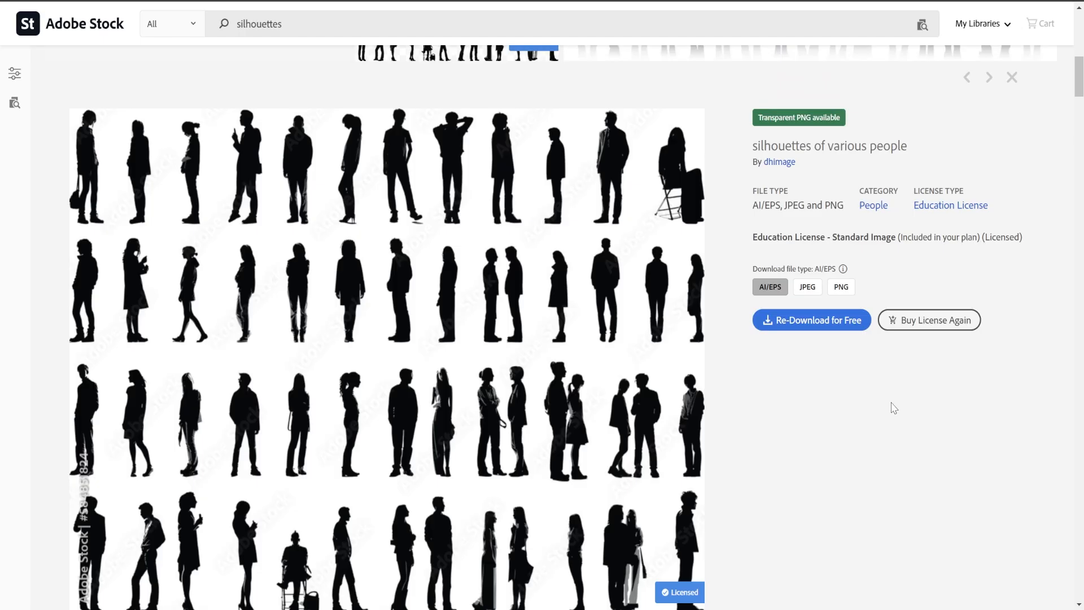
scroll(893, 407, down, 1)
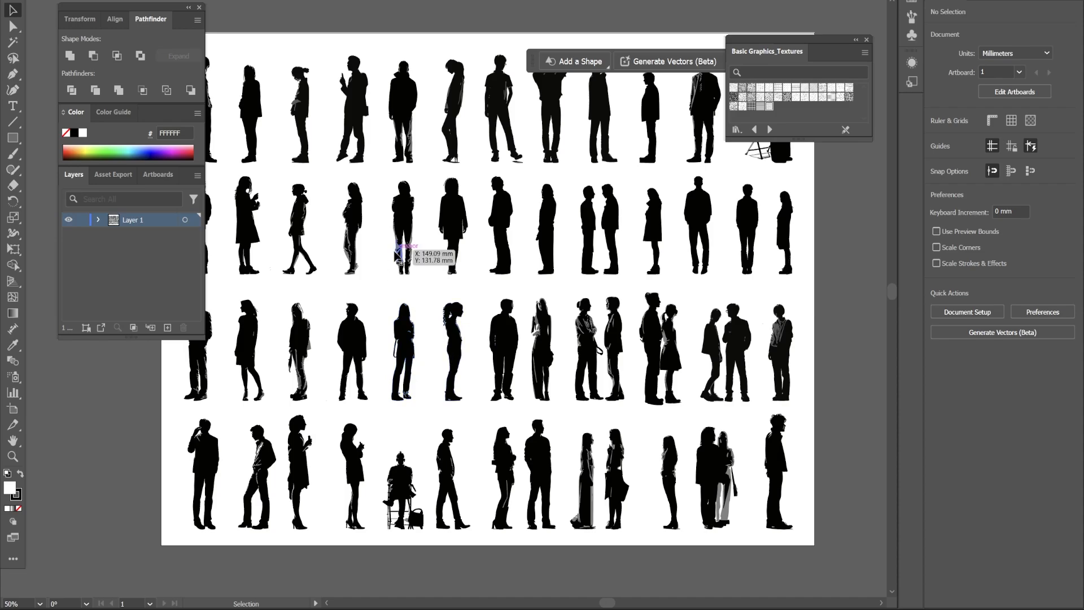
Select a standing figure silhouette in the people file and copy it.
click(351, 220)
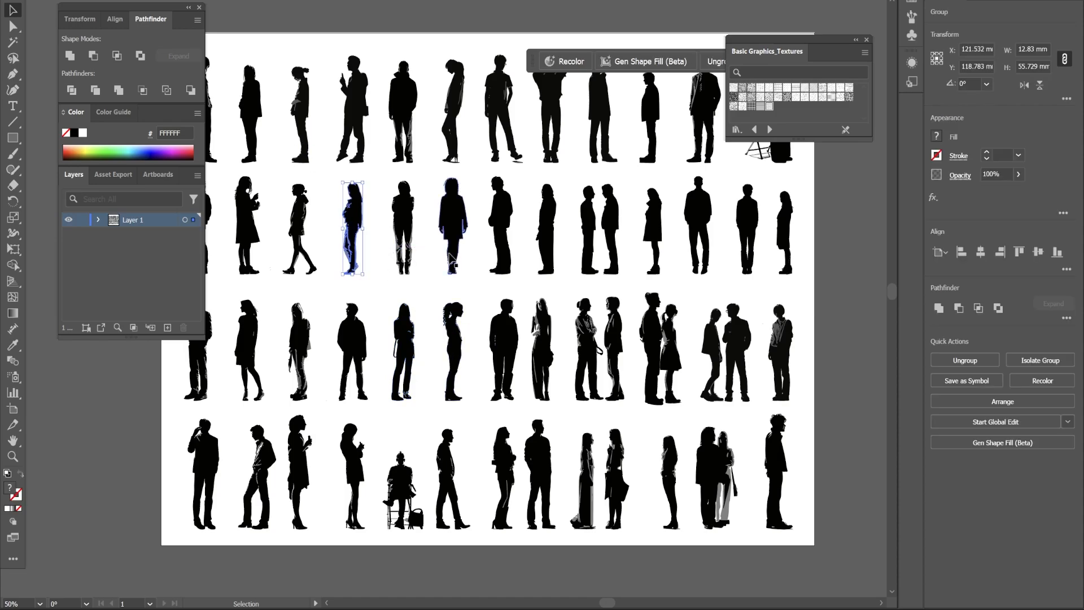
key(a)
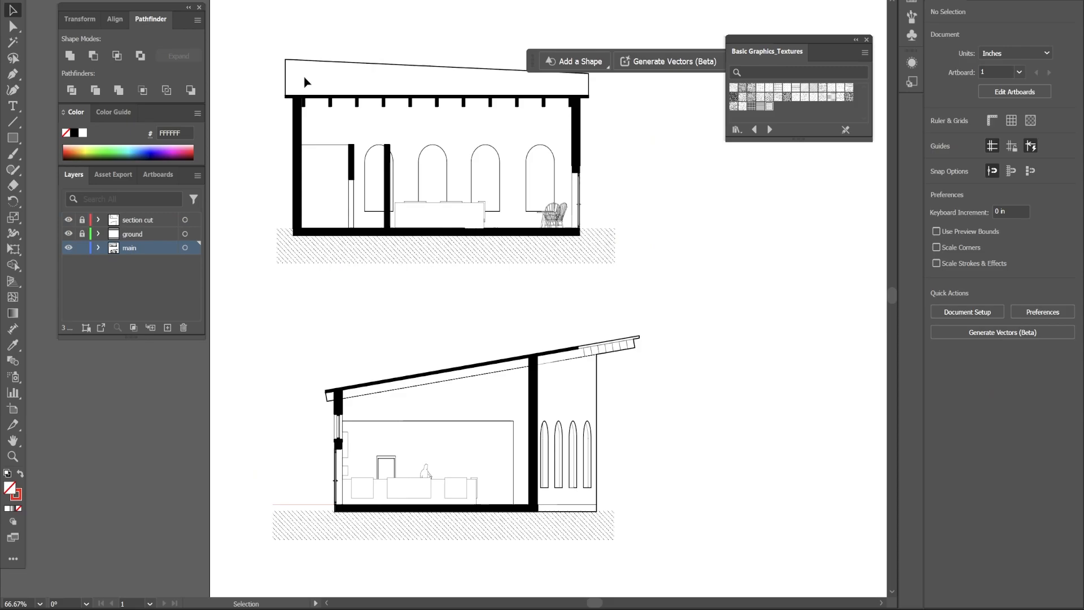
Lock the main layer and add a new layer named people.
click(82, 247)
click(167, 327)
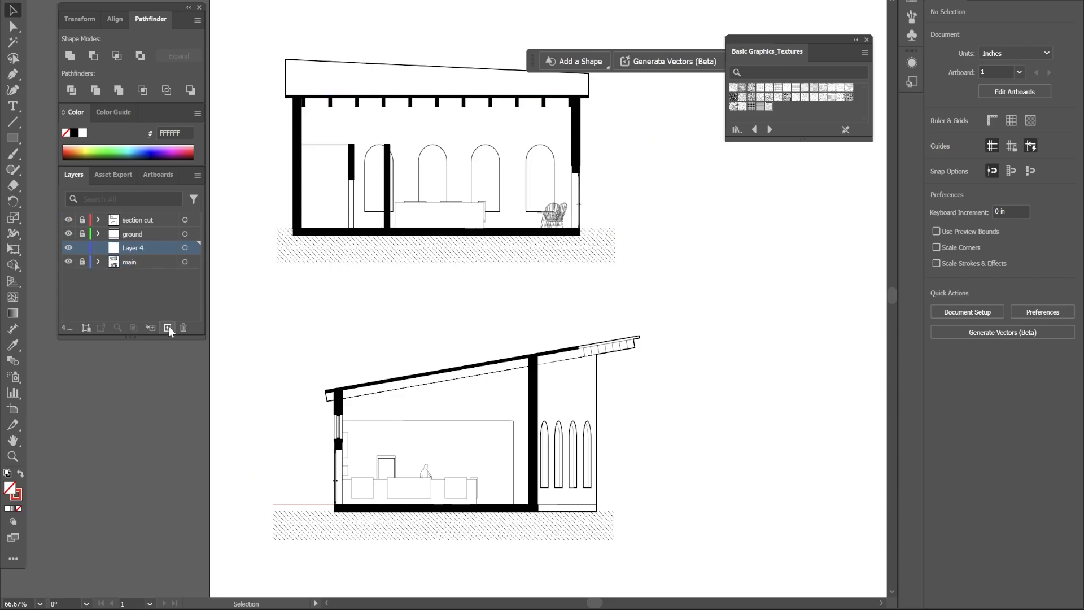
double_click(134, 248)
text(people)
key(Return)
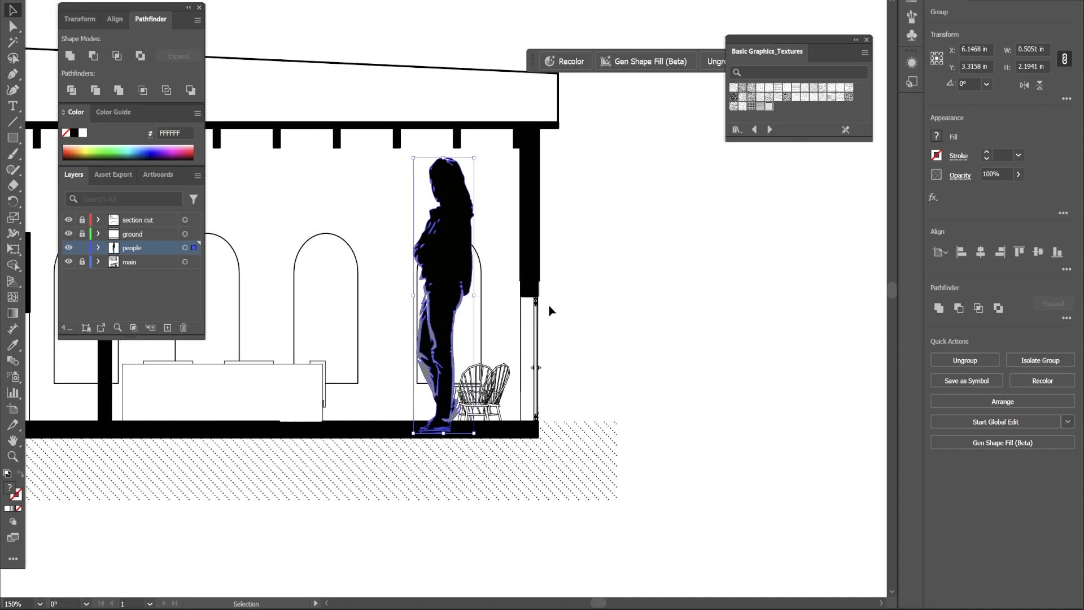
Scale the pasted silhouette proportionally to a height of 0.75 in.
scroll(607, 583, left, 2)
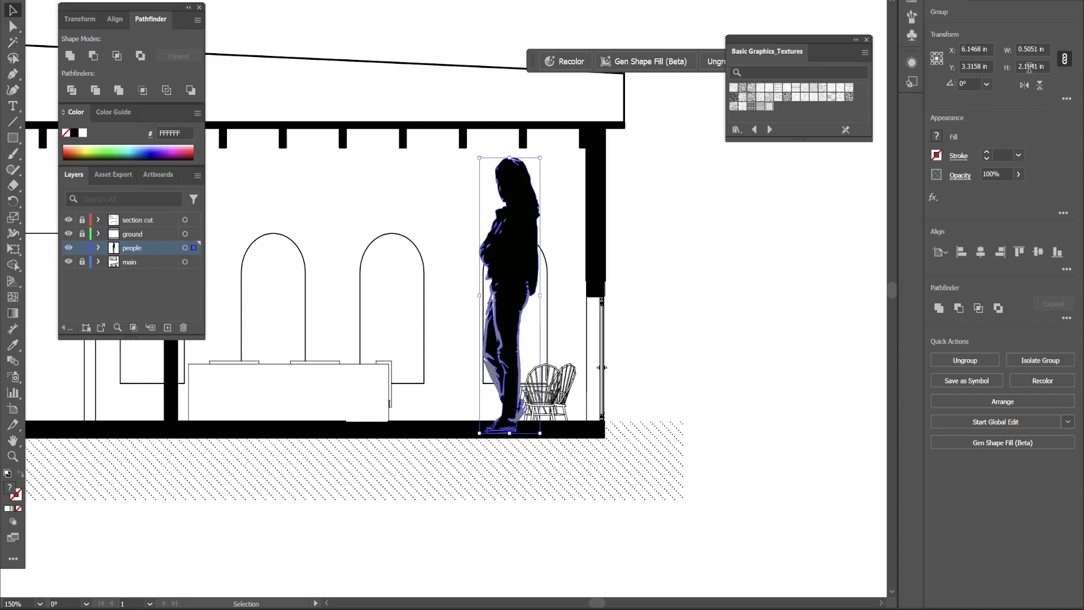
click(1065, 59)
click(1038, 69)
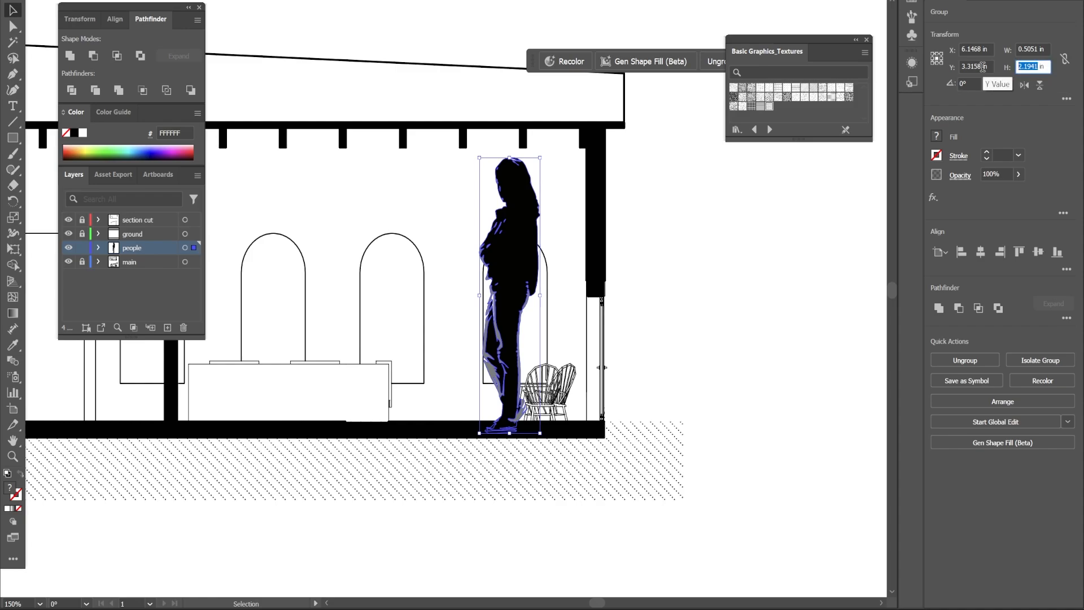
text(5)
key(Return)
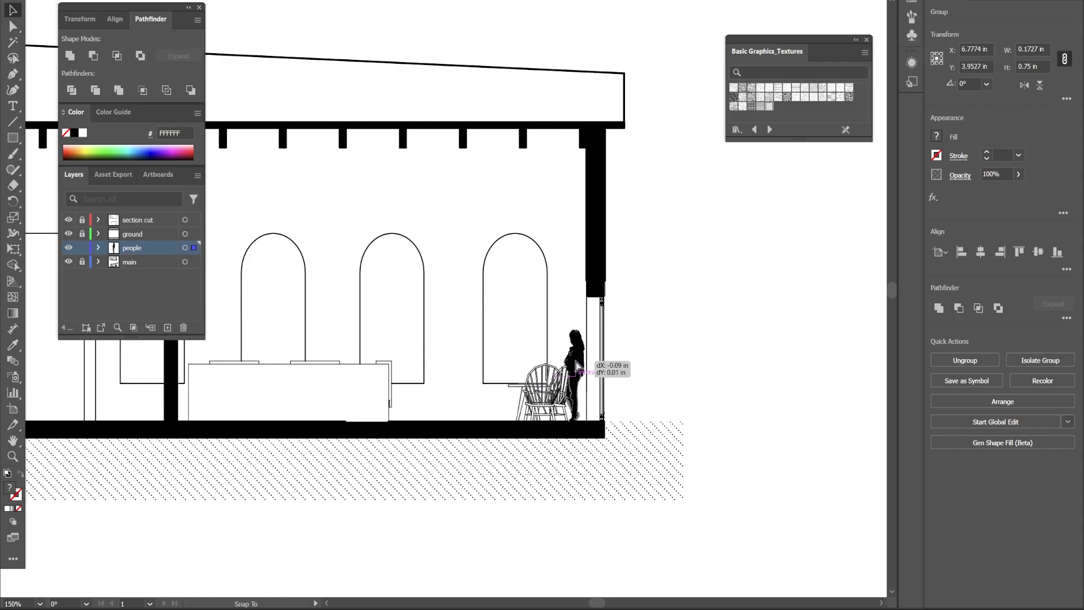
drag(578, 365, 578, 365)
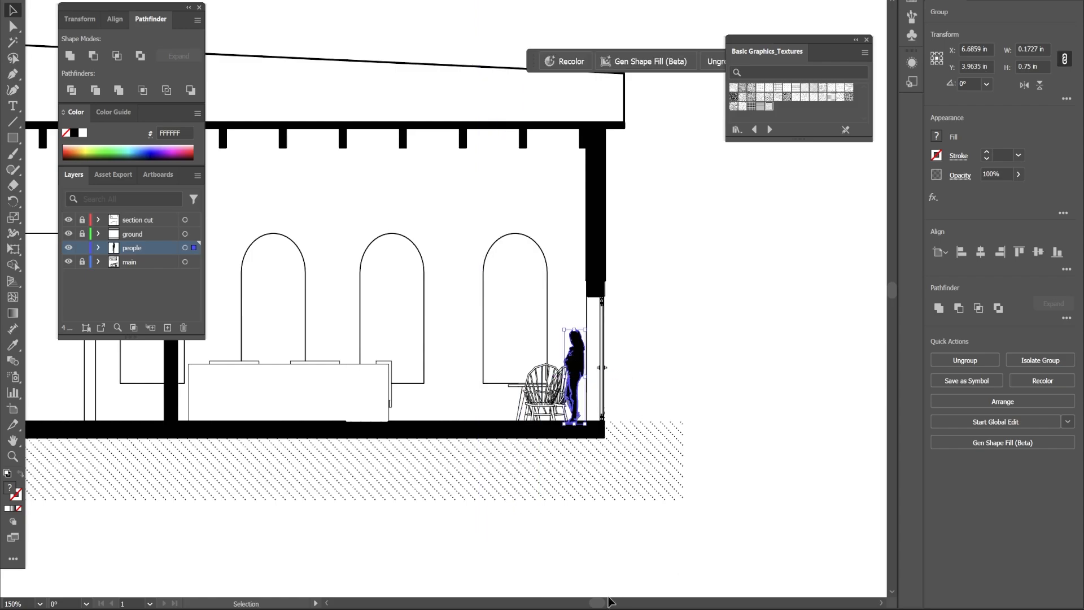
Lock the people layer and add a new layer named wall.
scroll(610, 602, left, 1)
click(753, 366)
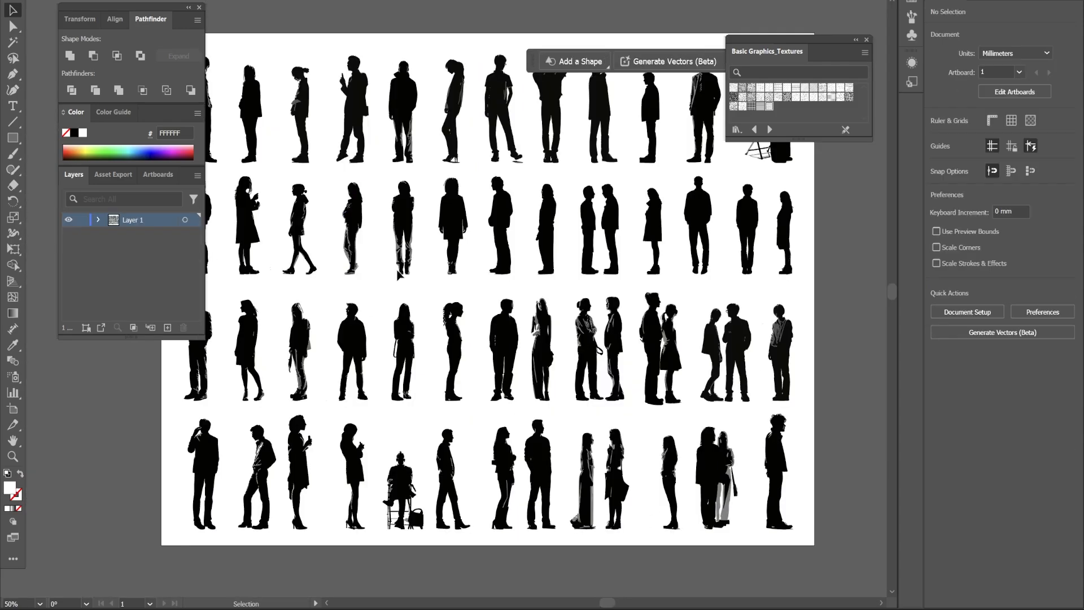
scroll(542, 305, up, 1)
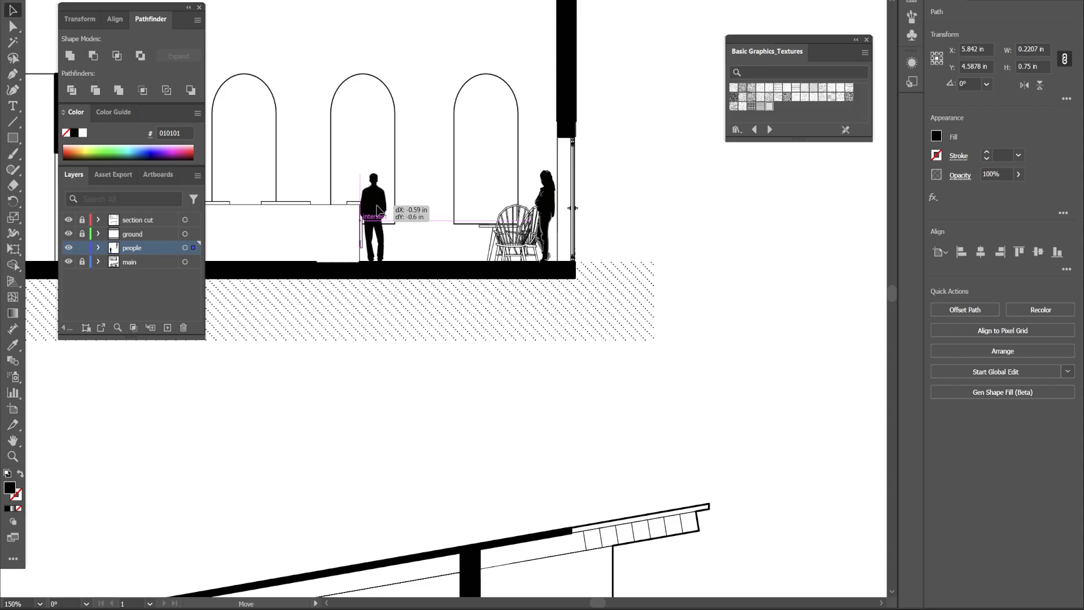
key(ctrl+minus)
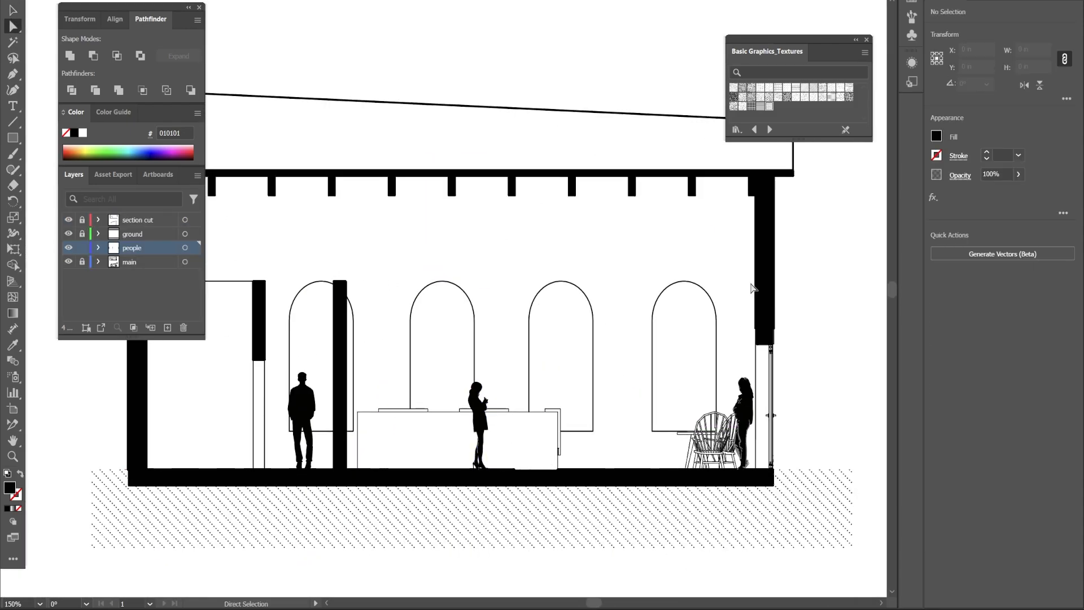
click(167, 327)
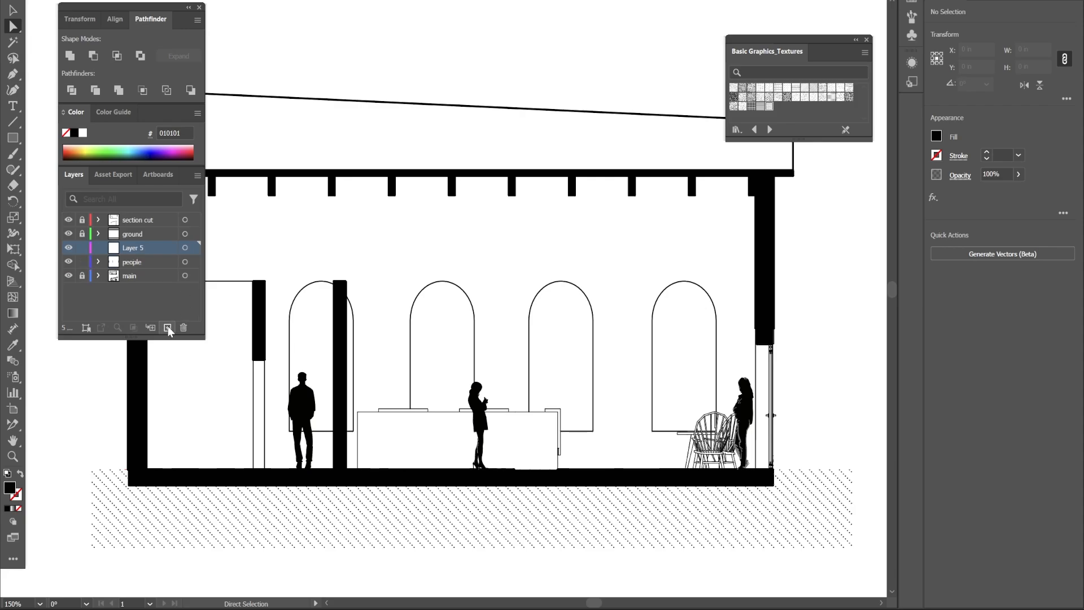
click(82, 261)
double_click(132, 248)
text(wall)
key(Return)
Draw a rectangle about 5.2 × 2.37 in over the section interior and fill it with cream TRUMATCH colour FFFAE7.
key(m)
mouse_move(762, 174)
mouse_down()
mouse_move(644, 389)
mouse_move(636, 376)
mouse_move(387, 471)
mouse_move(137, 469)
mouse_up()
click(736, 130)
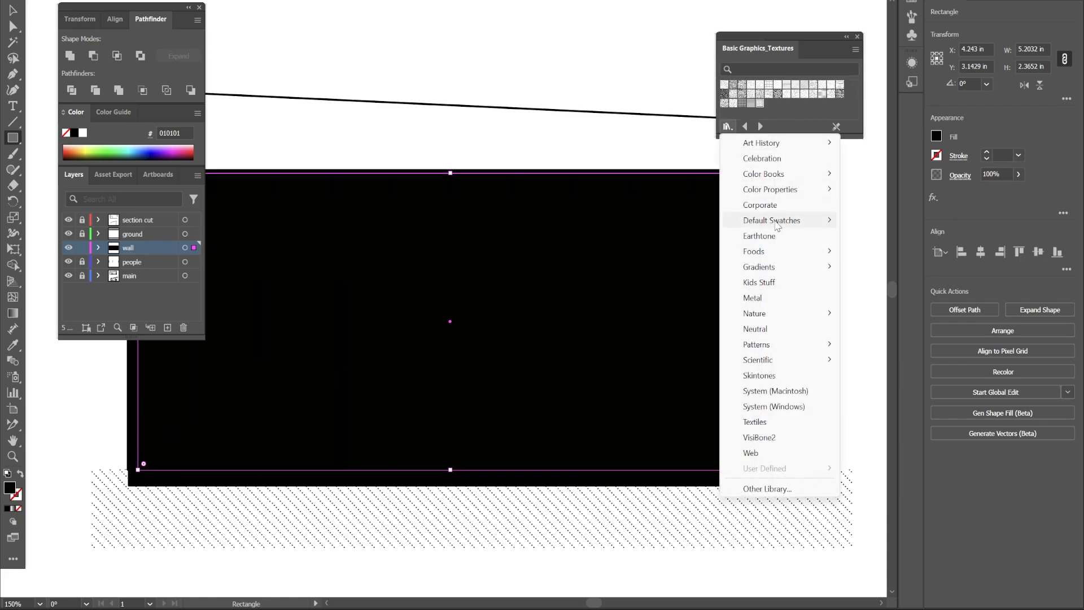
mouse_move(779, 174)
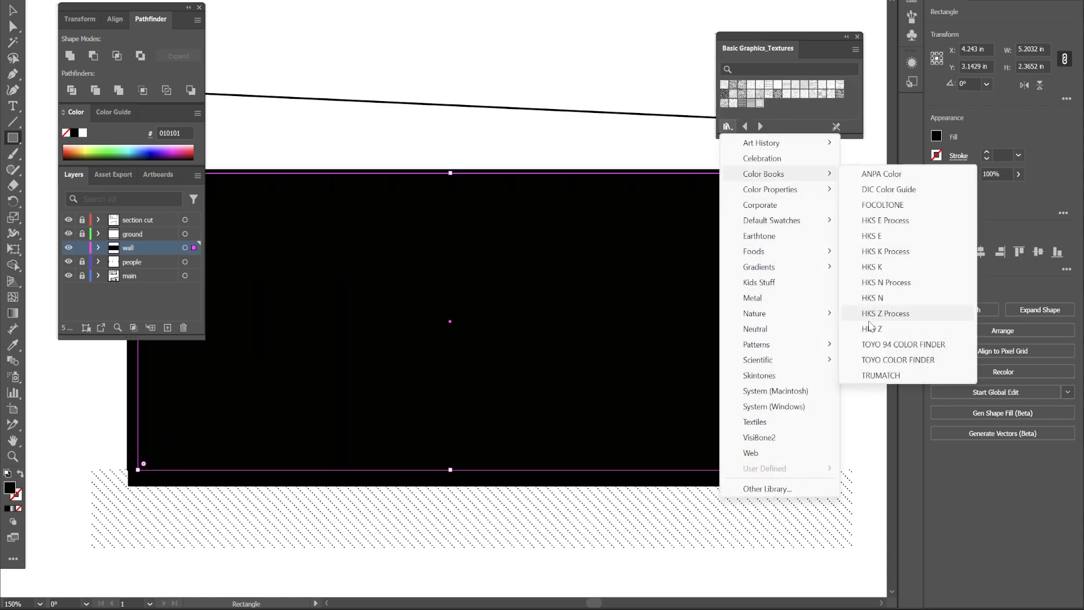
click(888, 374)
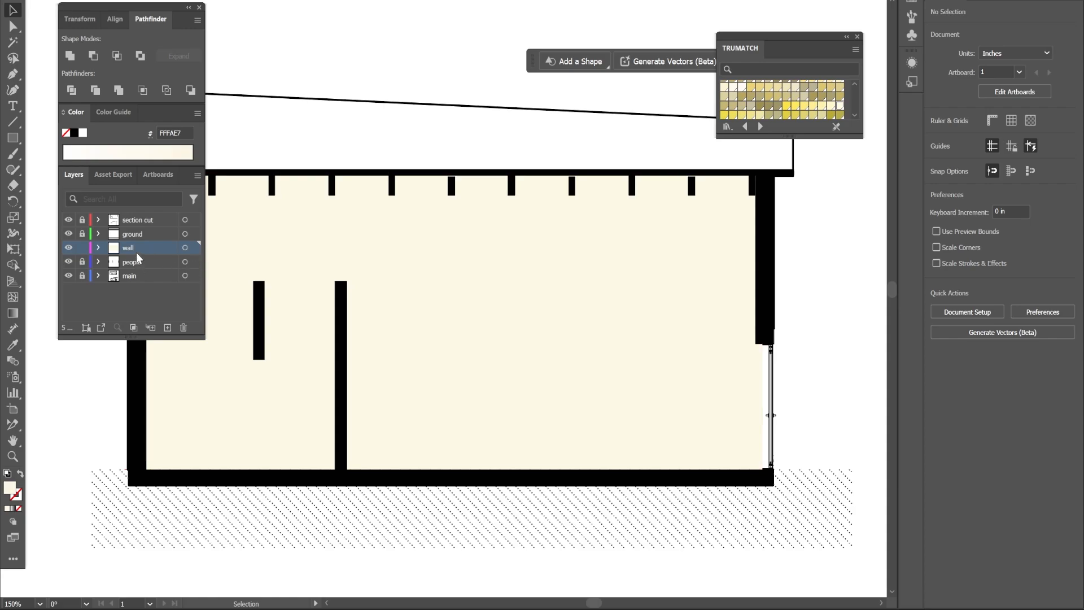
Move the wall layer to the bottom of the stack and rename the new layer above it windows.
drag(142, 251, 142, 218)
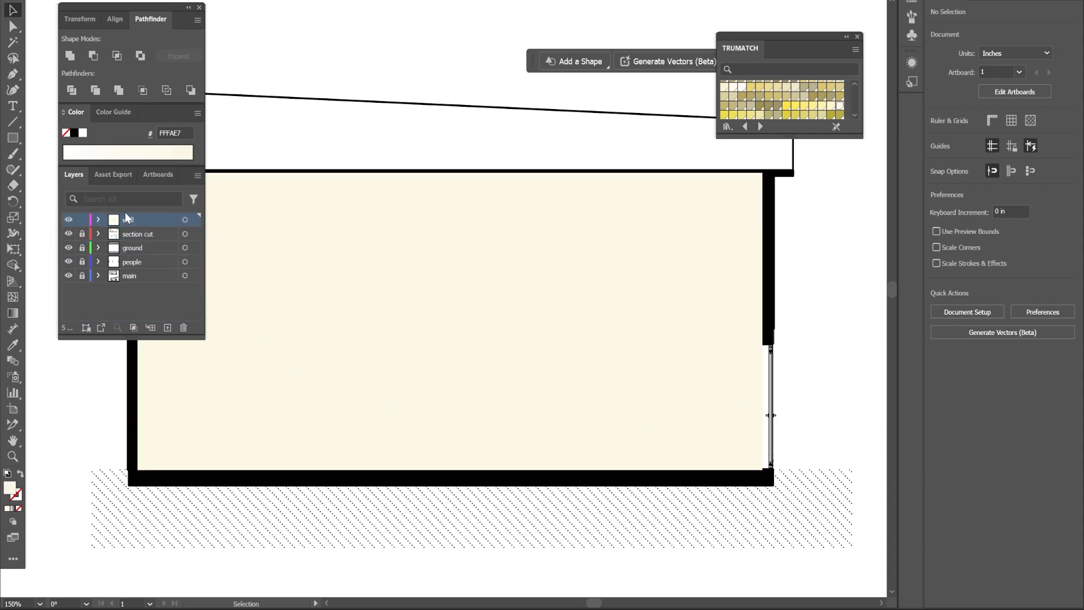
drag(137, 264, 138, 281)
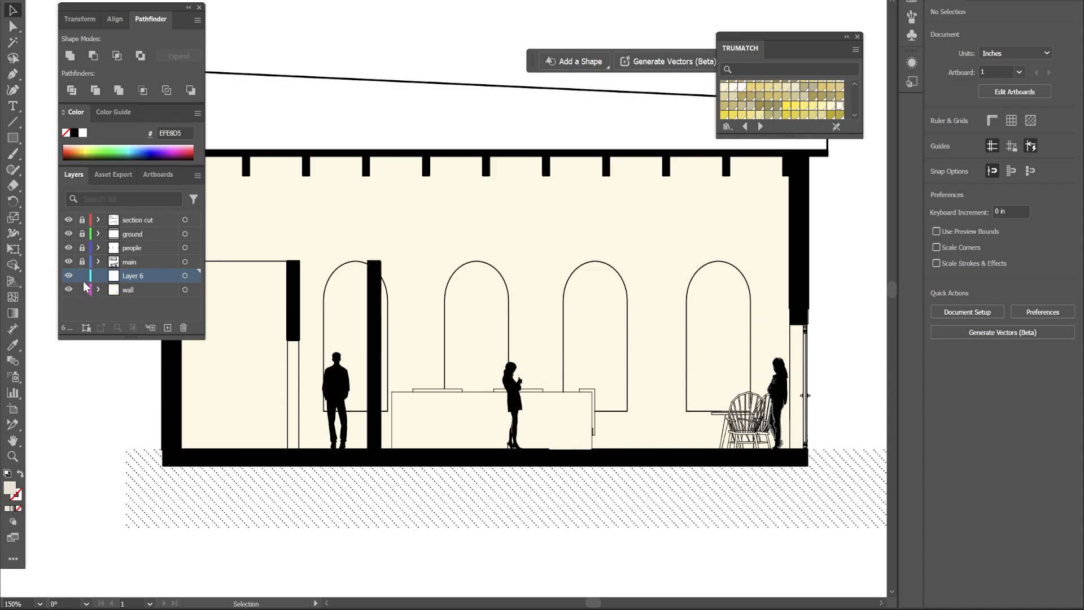
double_click(133, 276)
text(windows)
key(Return)
Draw a pale blue rectangle about 0.53 × 0.92 in inside a window arch.
key(m)
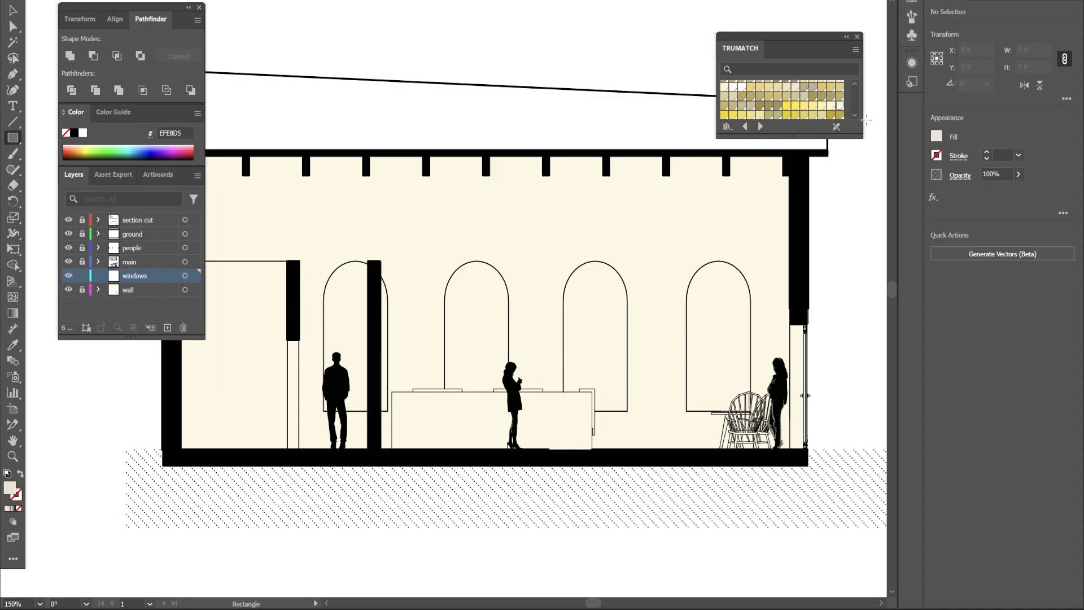
scroll(820, 112, down, 3)
scroll(820, 111, down, 5)
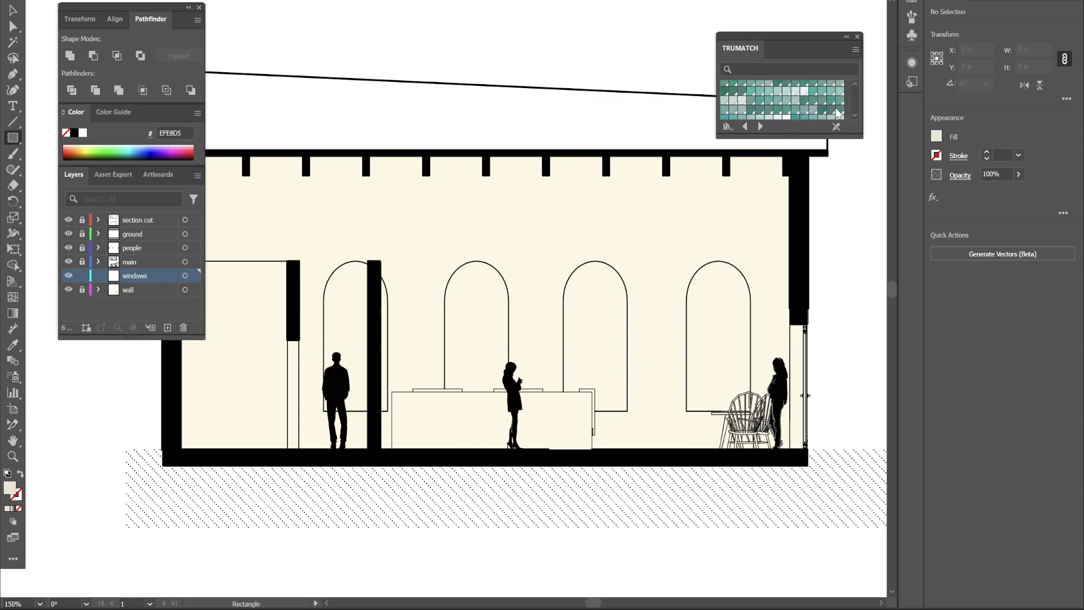
click(822, 102)
drag(686, 411, 750, 295)
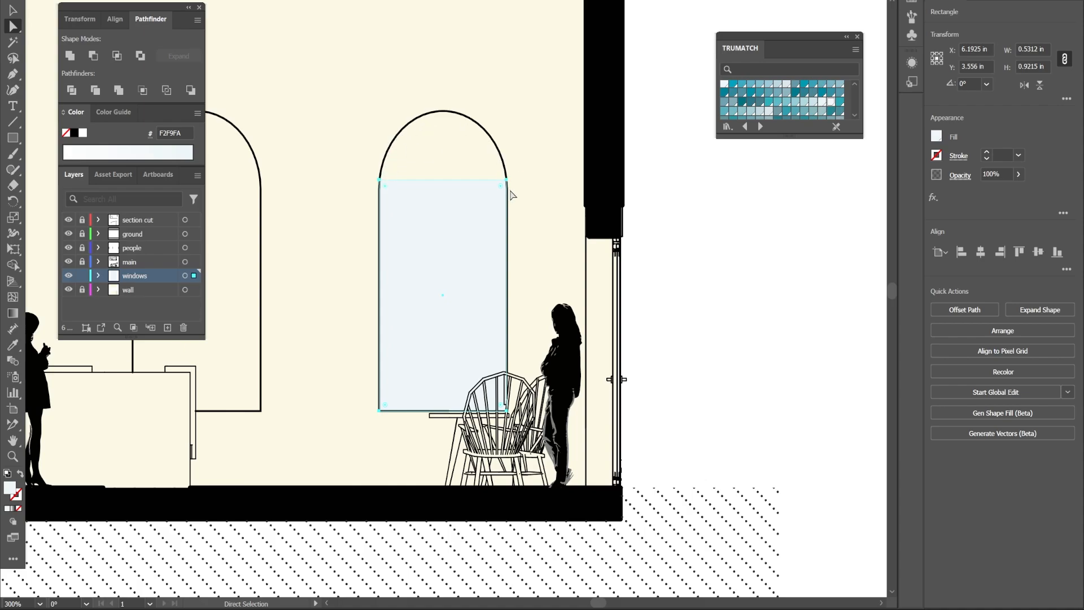
Curve the pale blue window fill's top edge into an arch with the Curvature tool and fill the remaining window arches.
key(shift+grave)
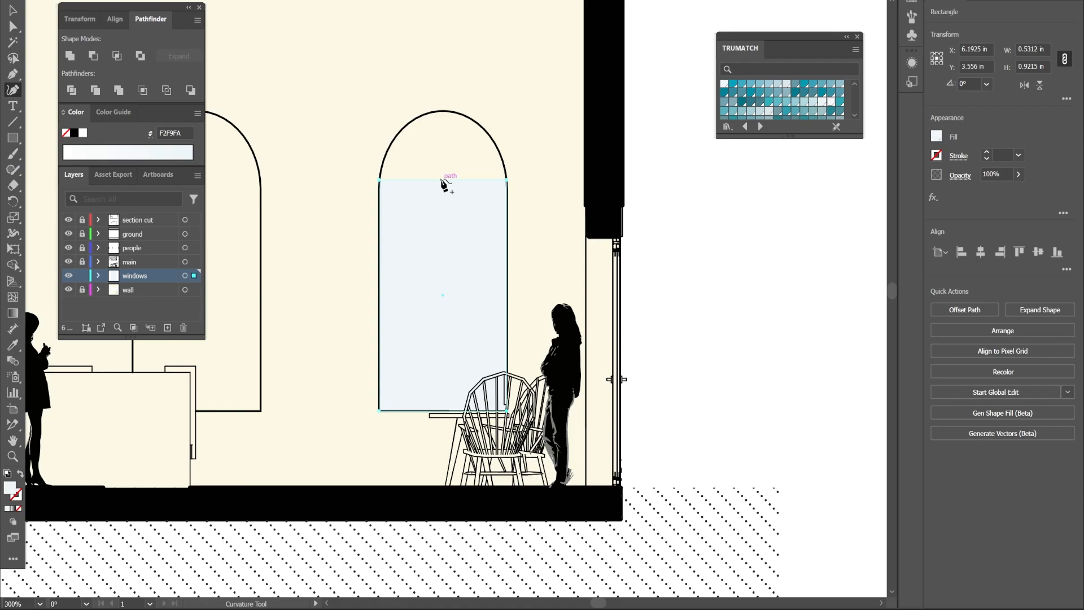
drag(443, 182, 443, 120)
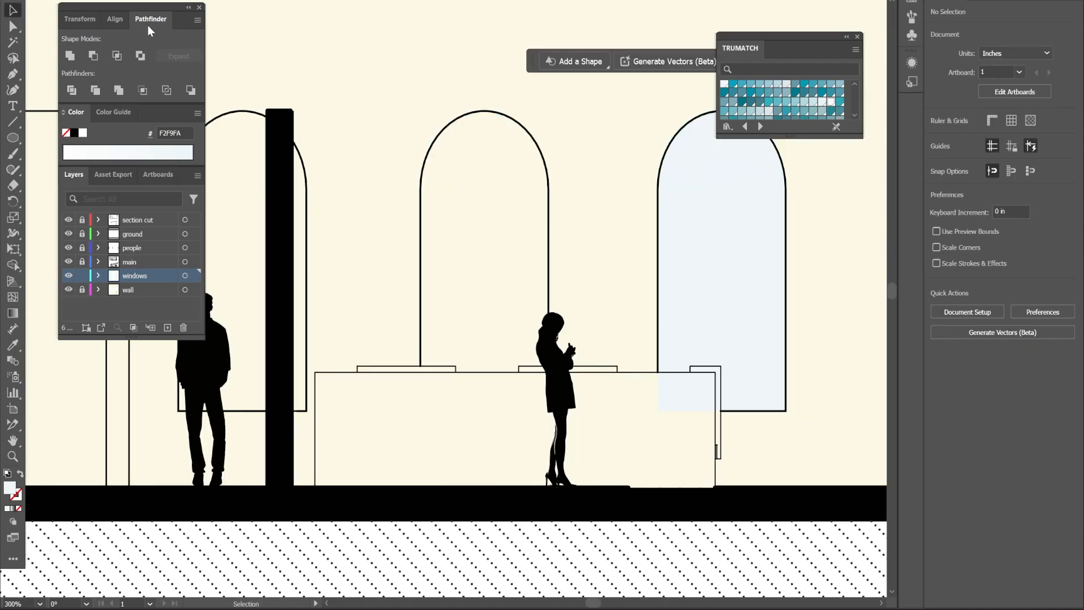
drag(13, 137, 56, 141)
drag(420, 372, 549, 186)
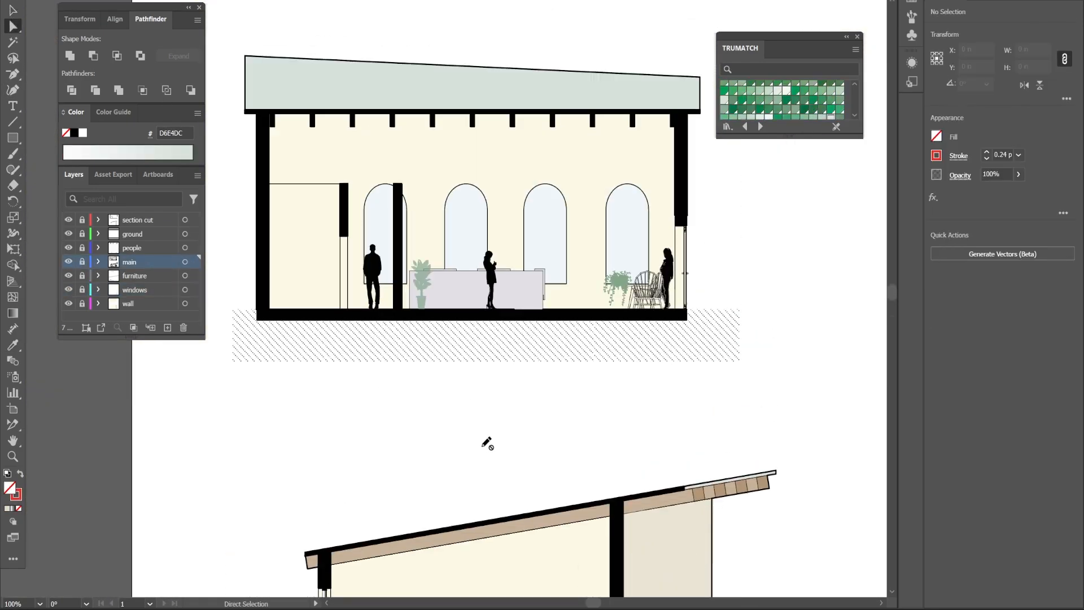
Add a new layer named exp and draw a curved light-beam shape falling through a window arch with the Curvature tool.
scroll(535, 411, down, 4)
scroll(533, 411, up, 4)
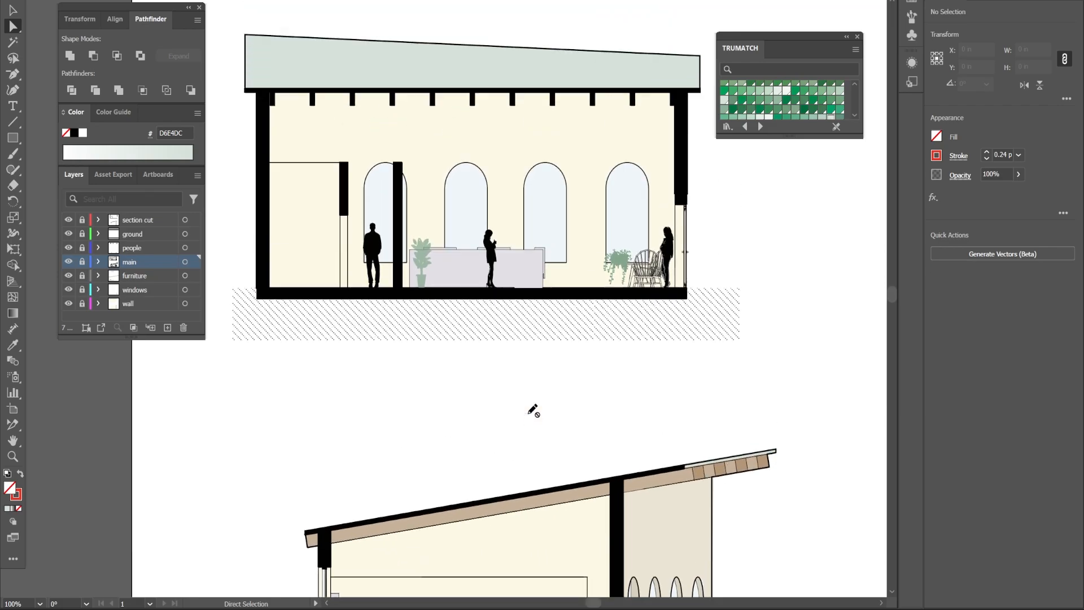
scroll(223, 299, up, 1)
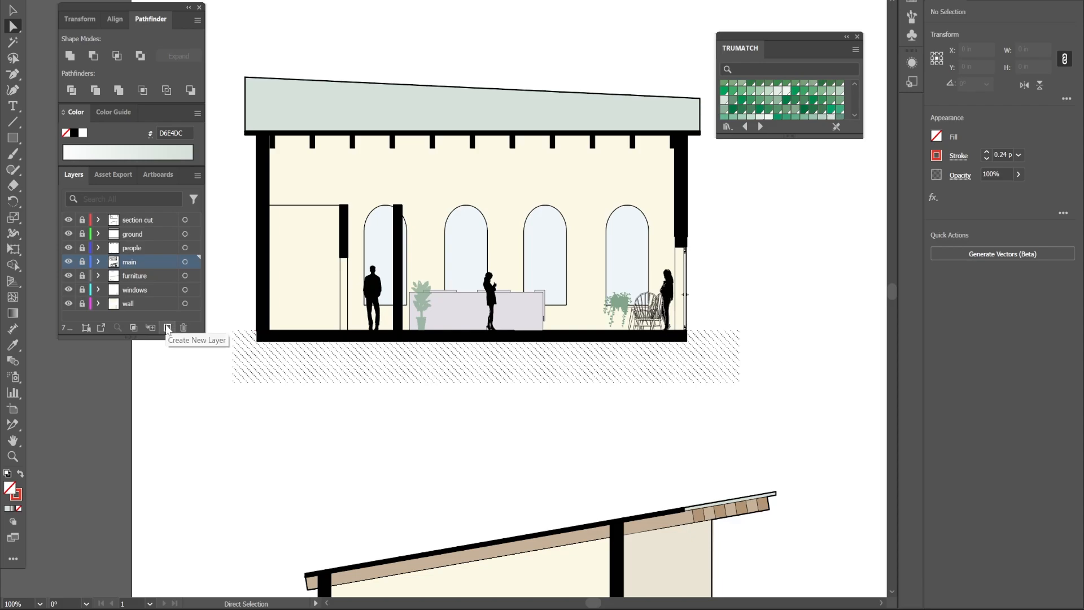
click(168, 328)
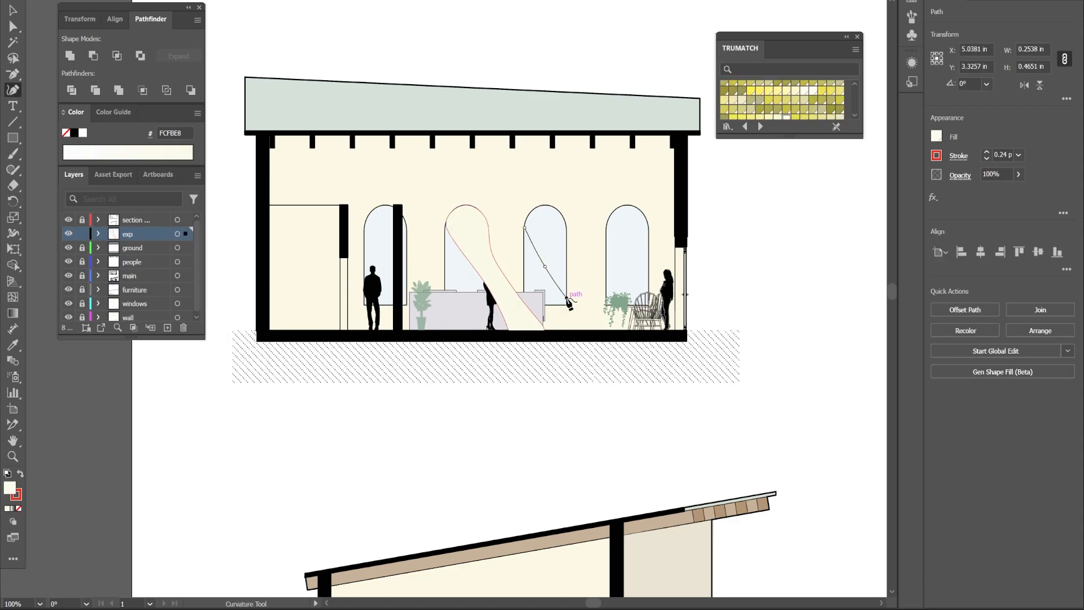
click(566, 297)
click(578, 319)
click(582, 329)
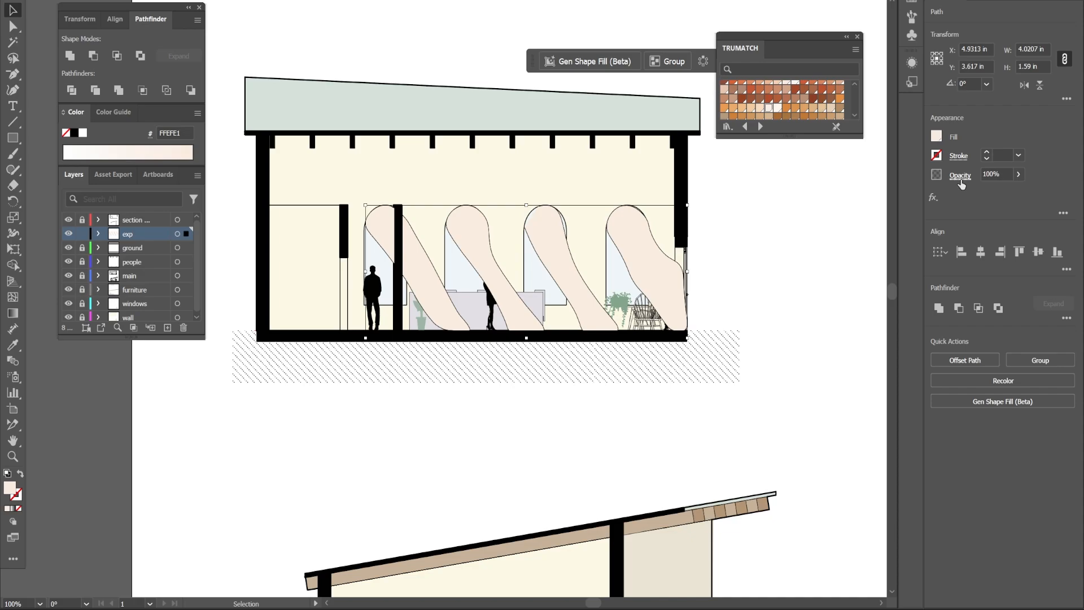
Try the Multiply and Soft Light blend modes on the light-beam shapes.
click(960, 176)
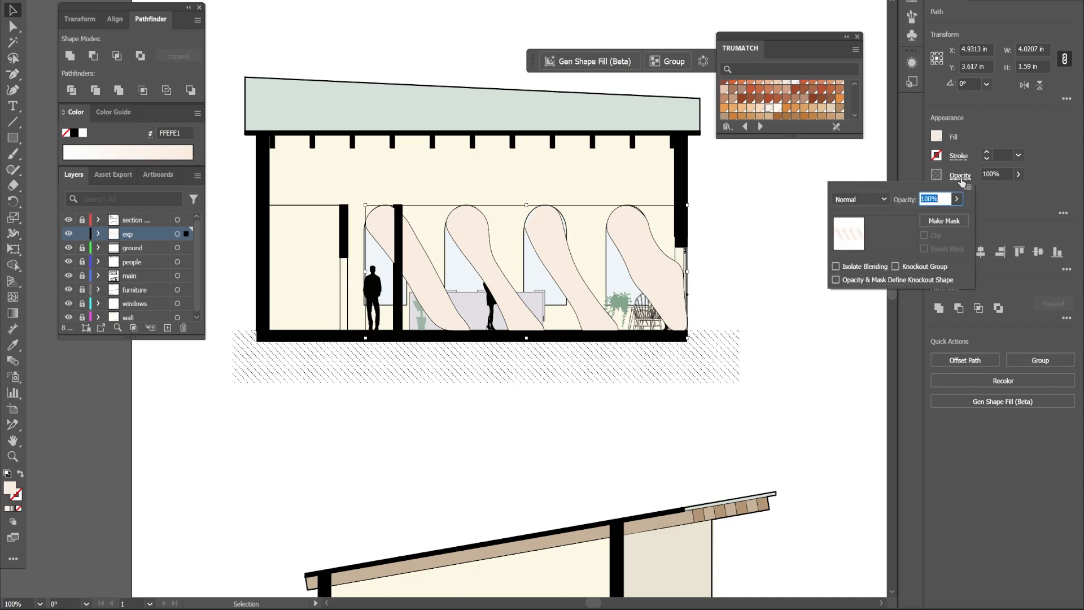
click(864, 201)
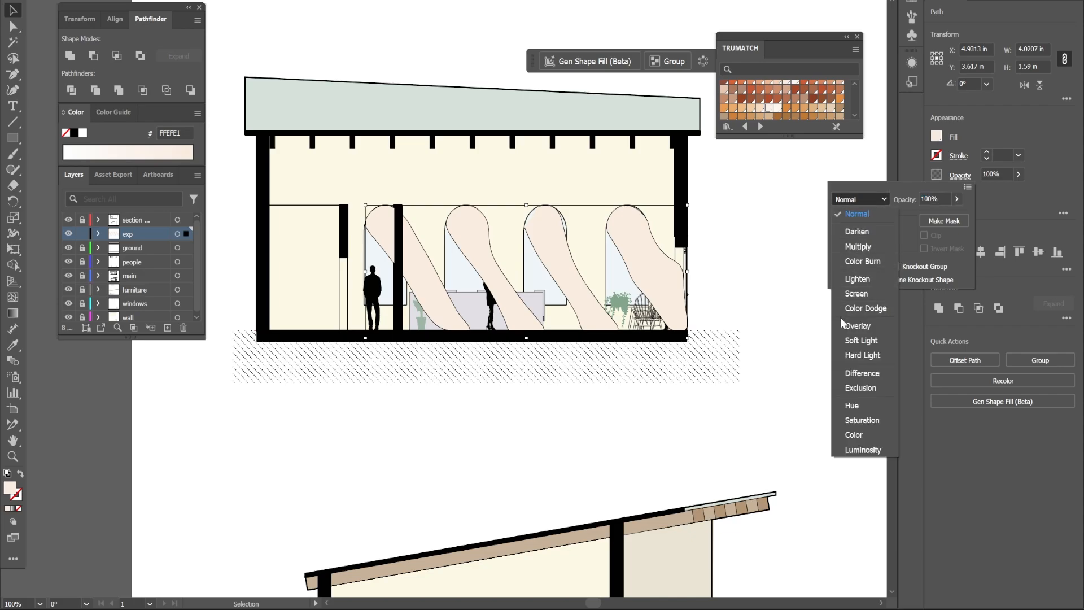
click(872, 246)
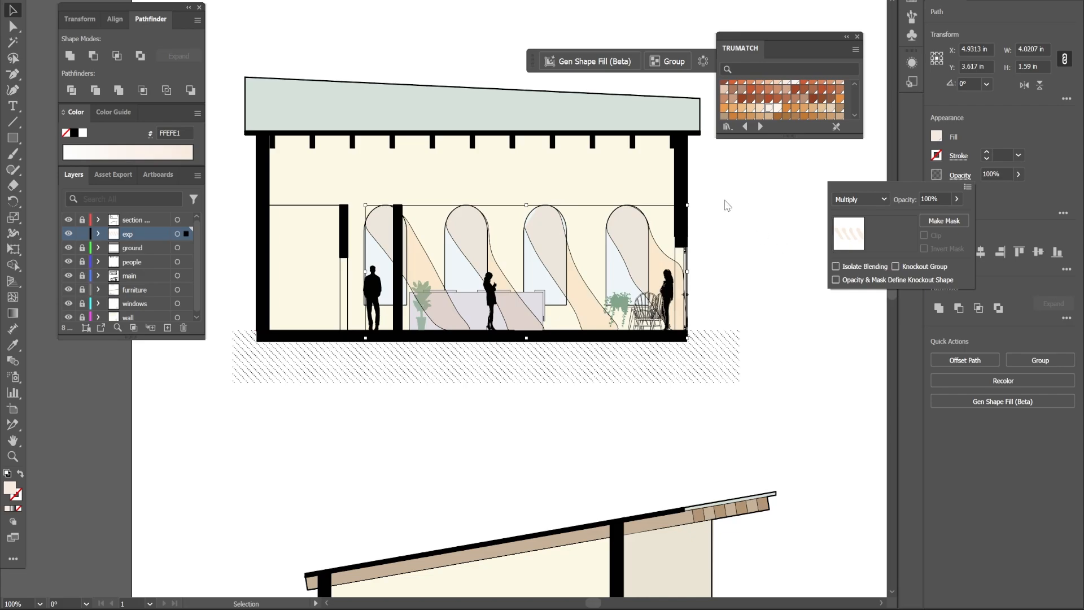
click(855, 199)
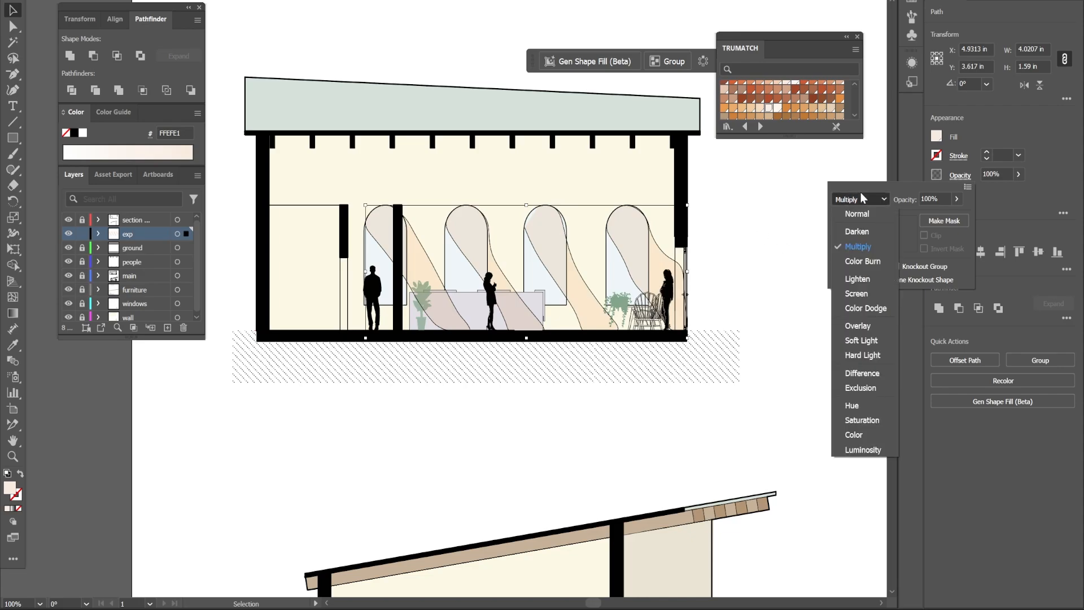
click(878, 339)
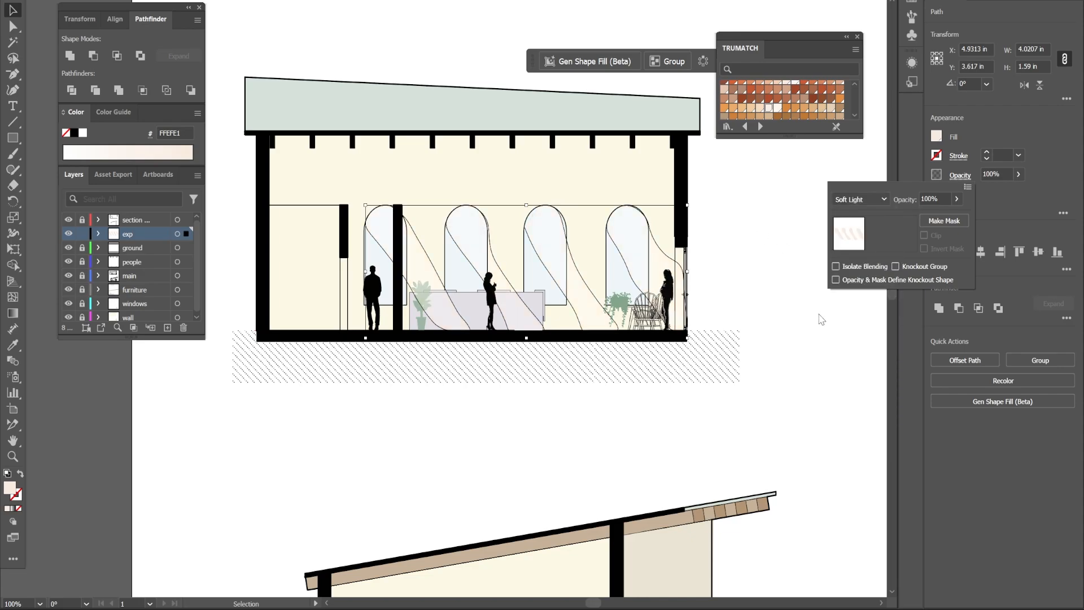
click(768, 262)
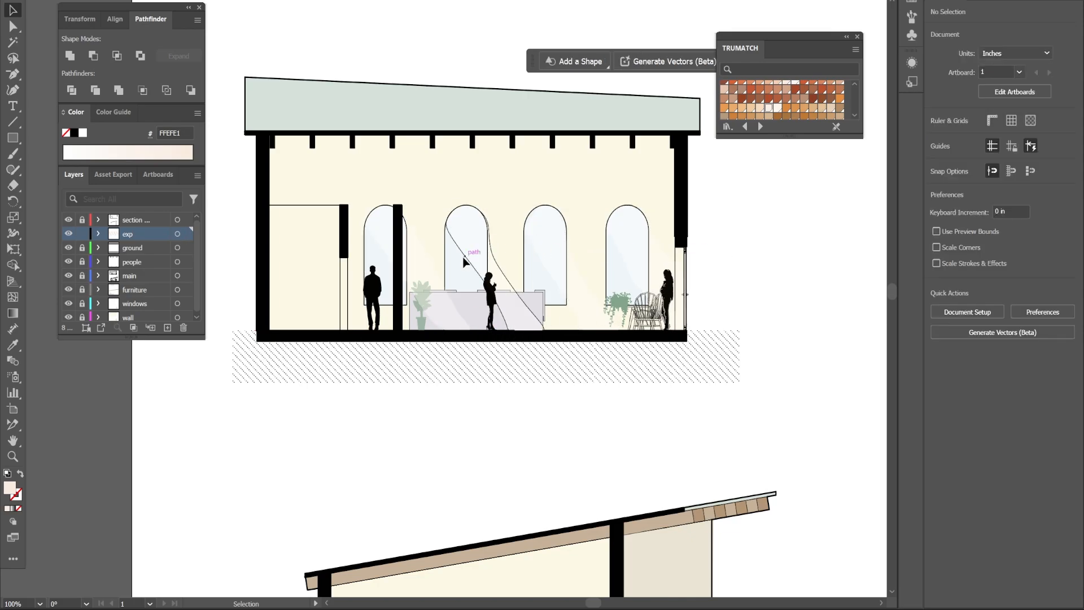
Set the light-beam shapes to the Hard Light blend mode and lower their opacity.
click(492, 282)
click(959, 175)
click(873, 199)
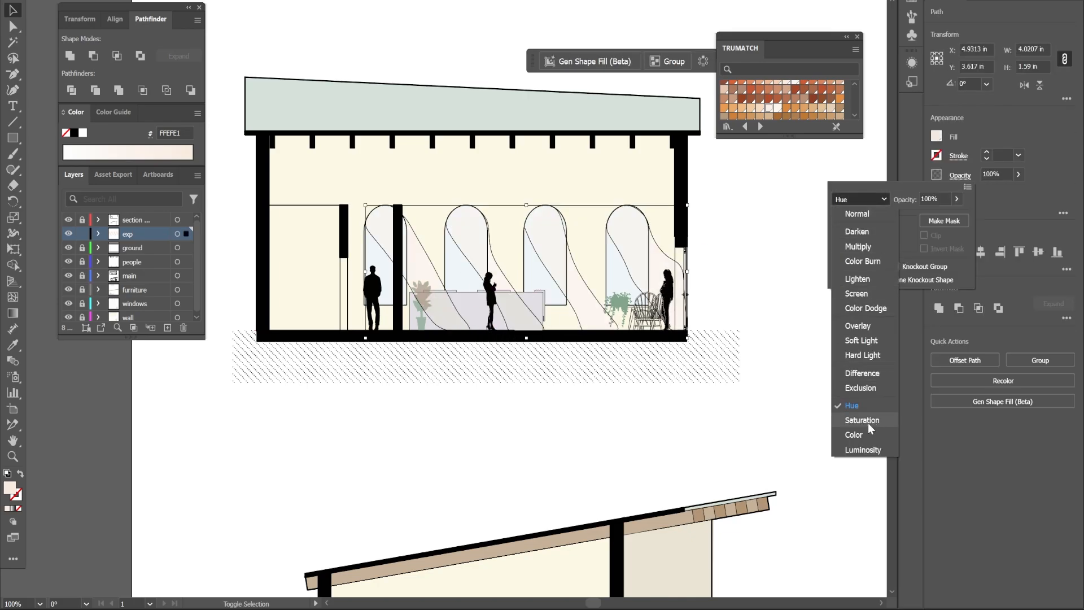
click(866, 438)
click(861, 198)
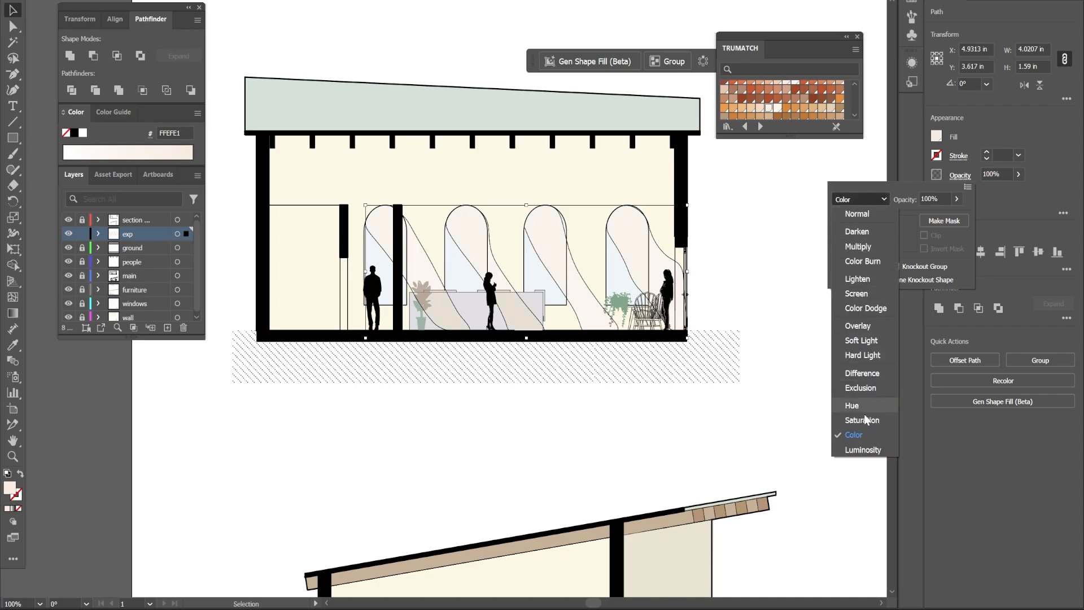
click(862, 355)
click(956, 199)
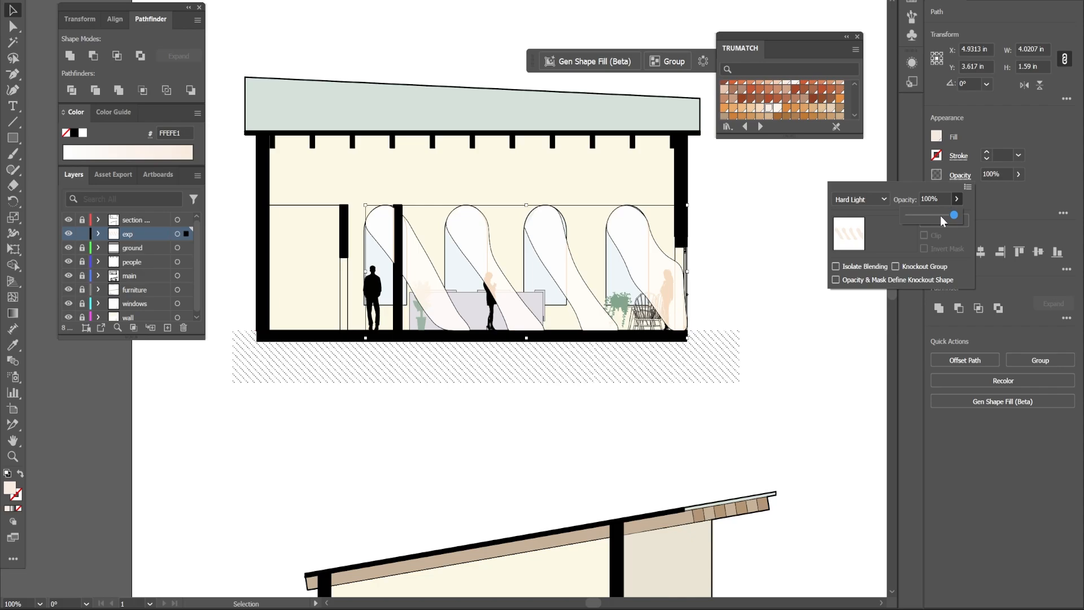
click(939, 216)
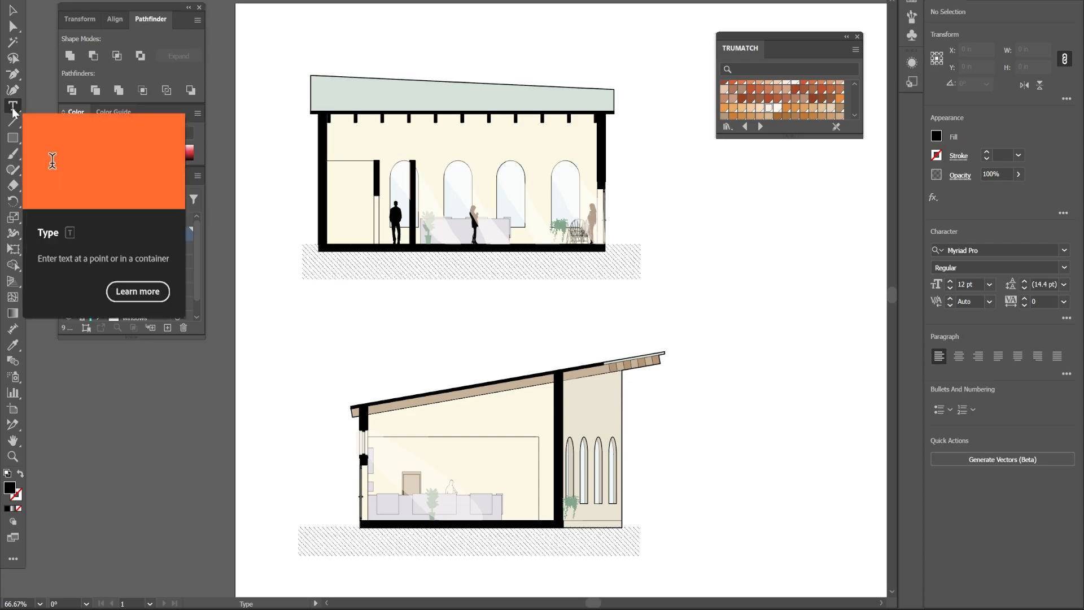
Add a text label under the upper section reading SECTION A: scale 1/8" = 1' 0".
drag(316, 257, 472, 272)
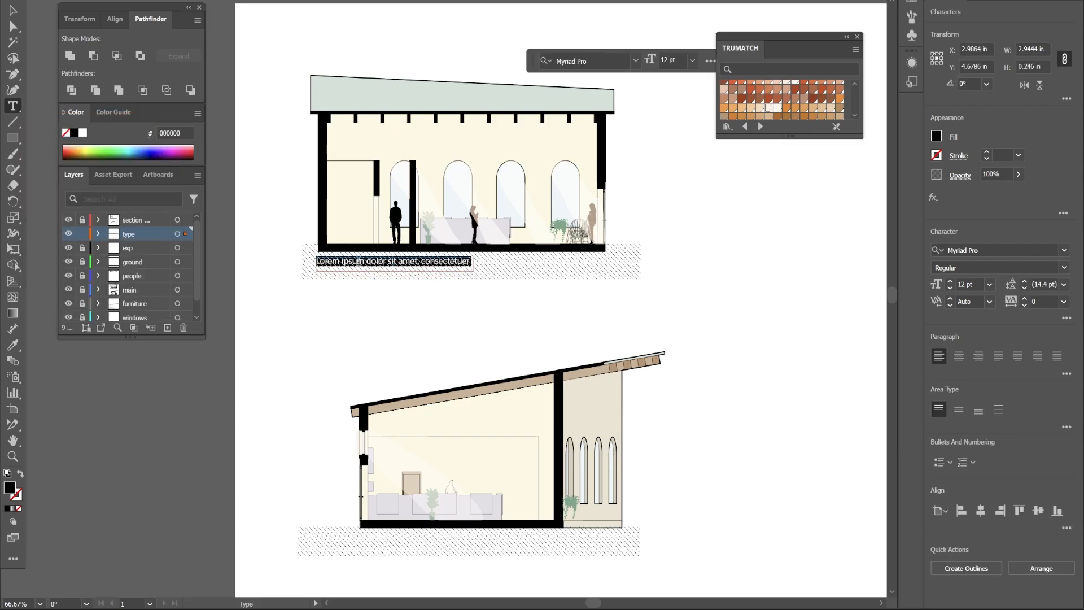
text(SECTION A: scale 1/8" = 1'0)
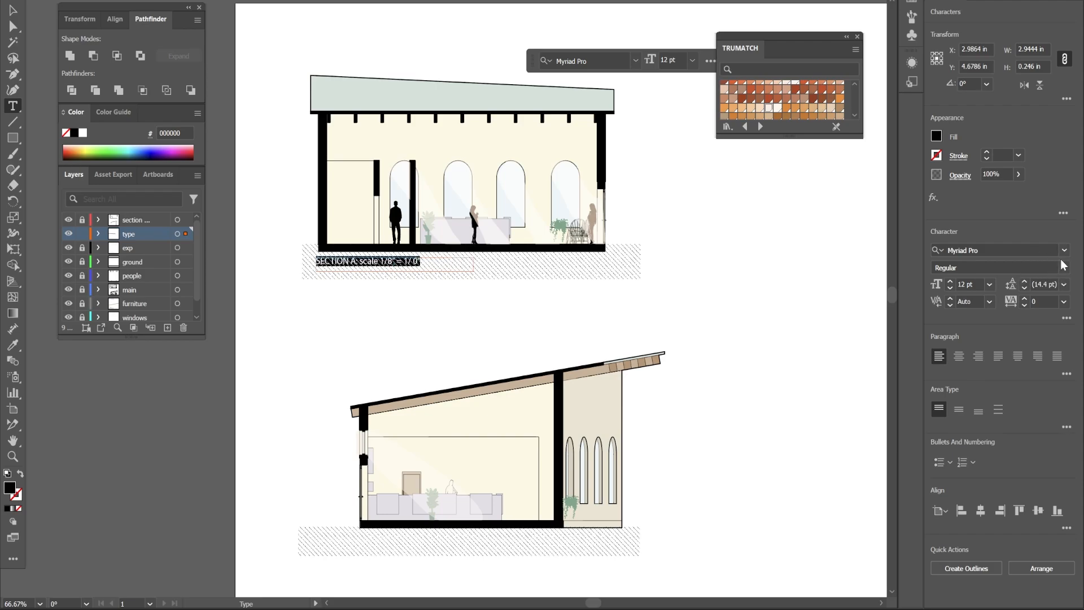